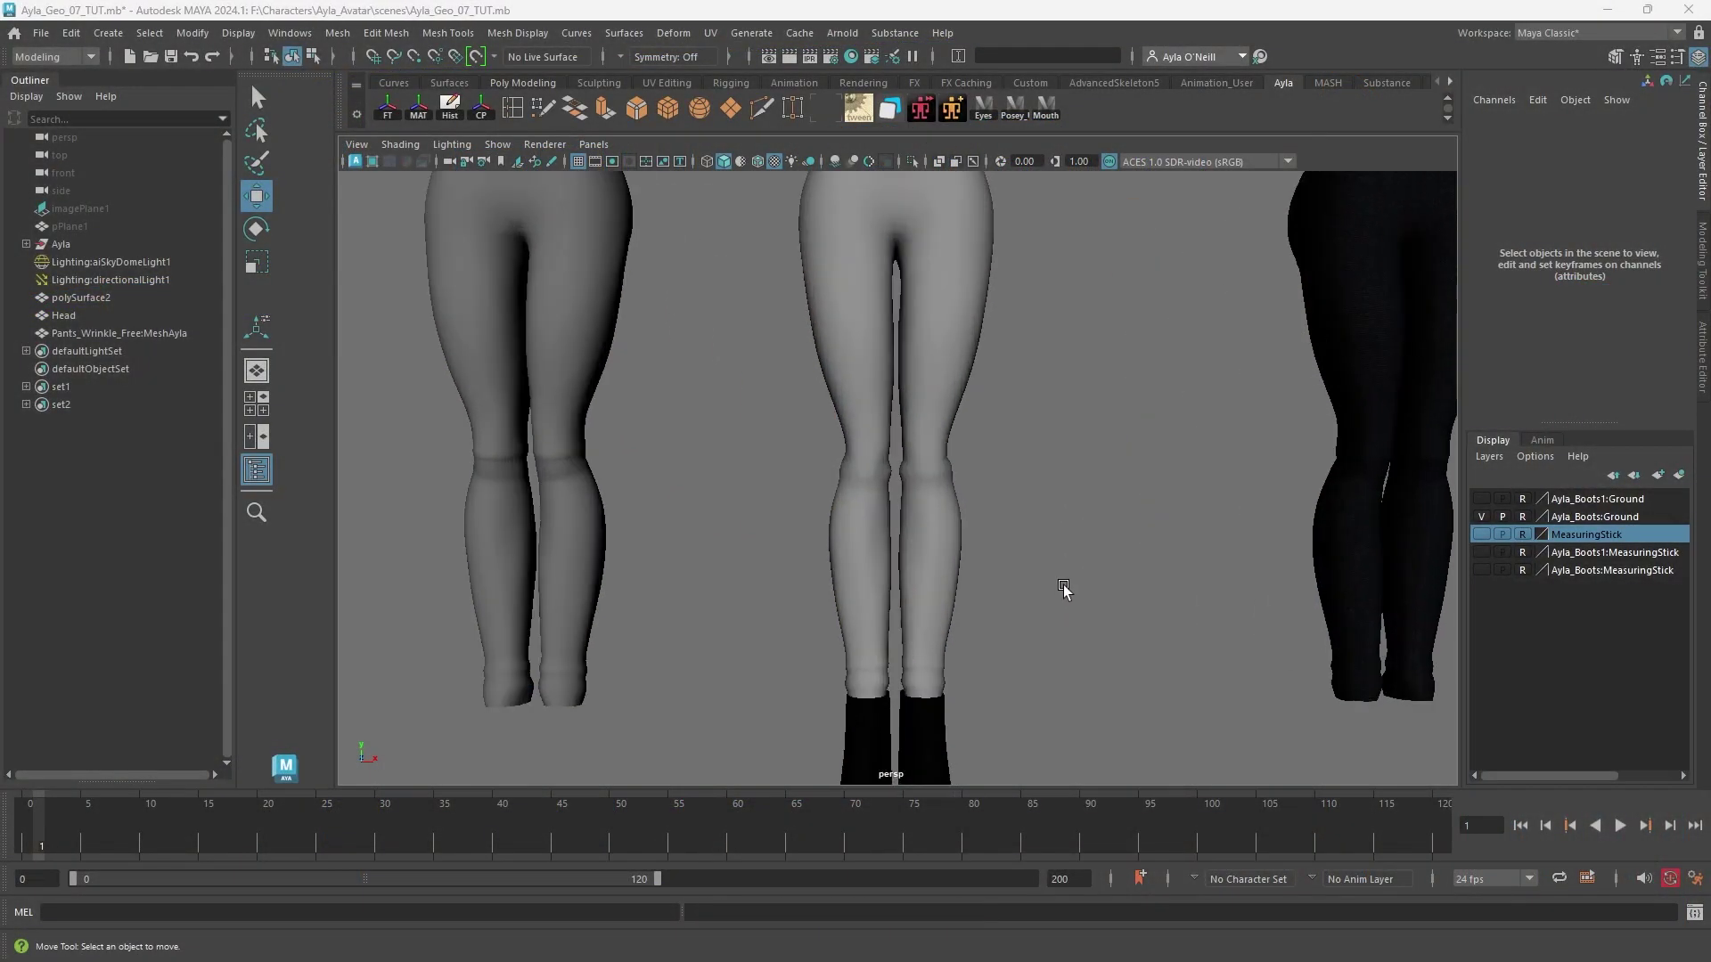
Switch the middle pair of pants to face selection and set symmetry to Object X.
alt+drag(1061, 508, 1054, 717)
scroll(1007, 570, down, 4)
alt+drag(992, 483, 986, 565)
click(906, 495)
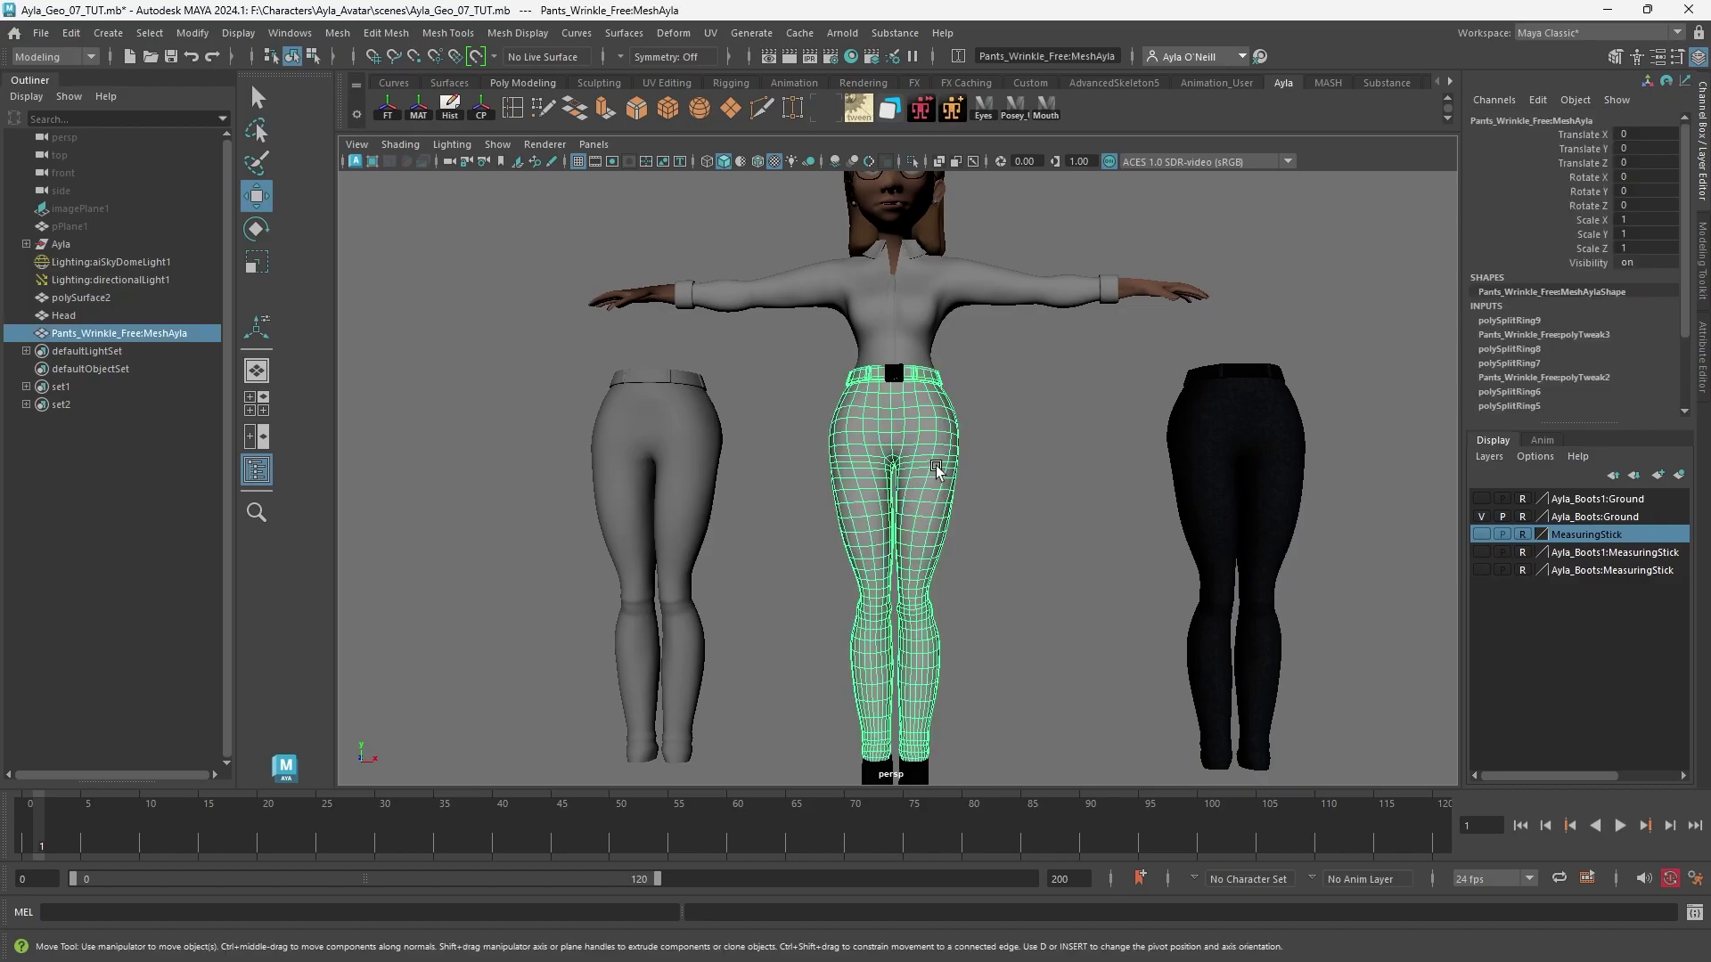
alt+middle_drag(918, 615, 954, 466)
alt+drag(955, 466, 921, 546)
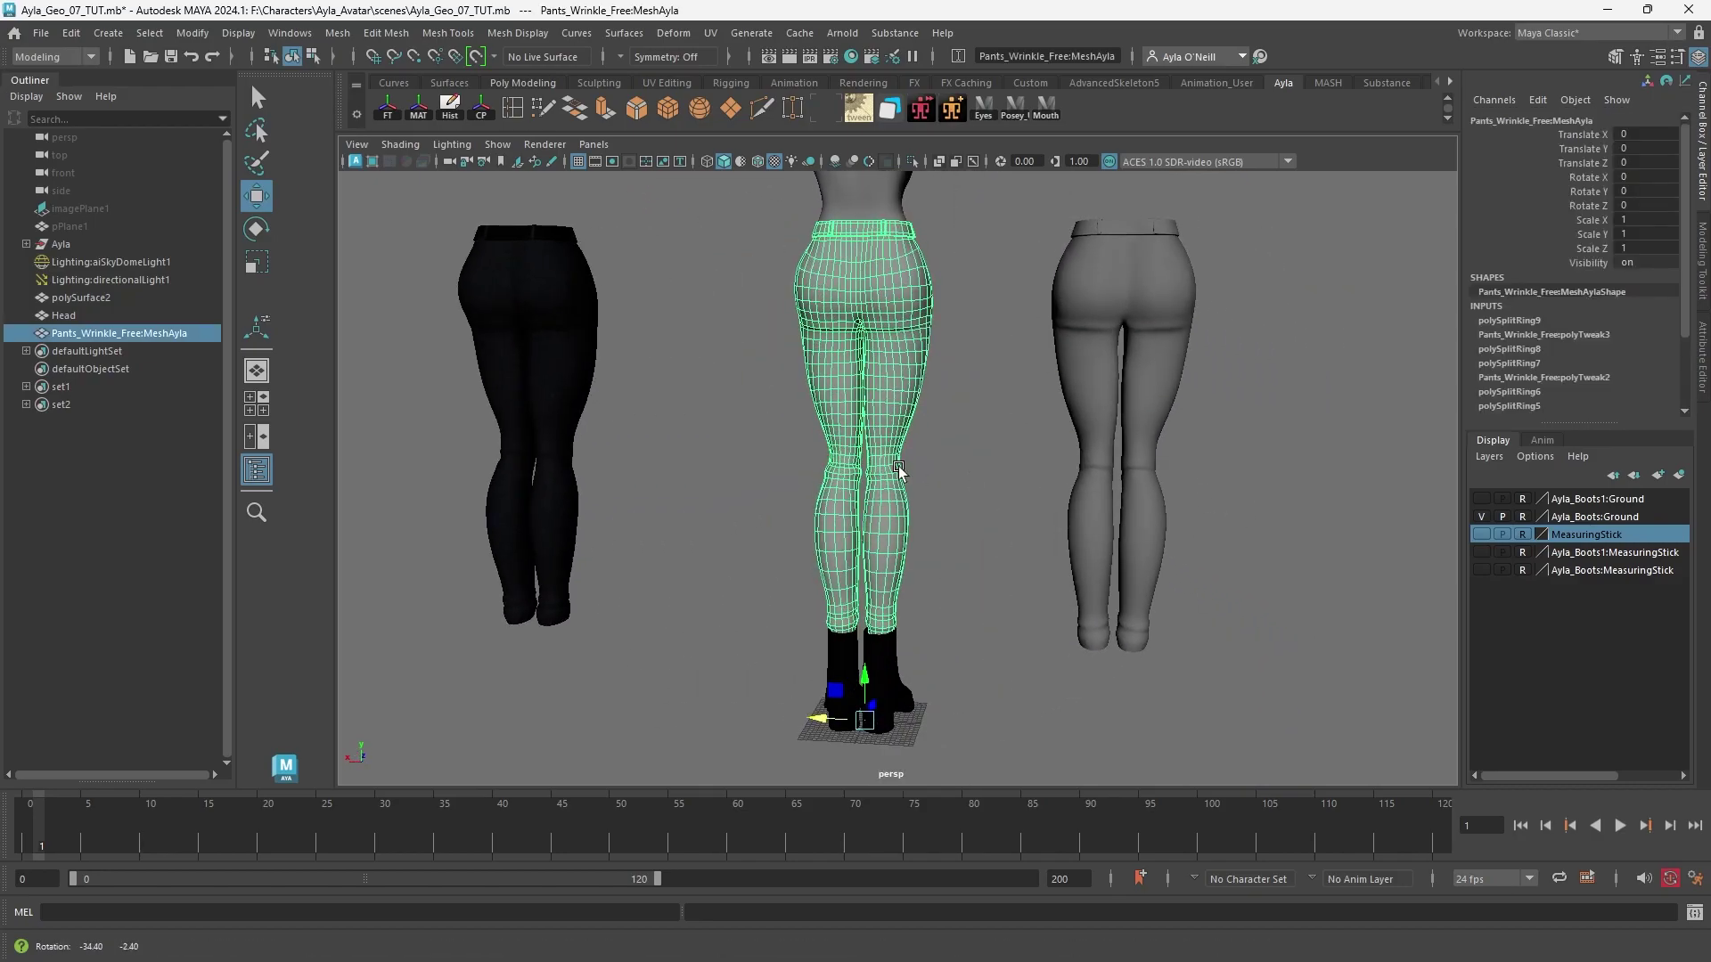
scroll(930, 442, up, 2)
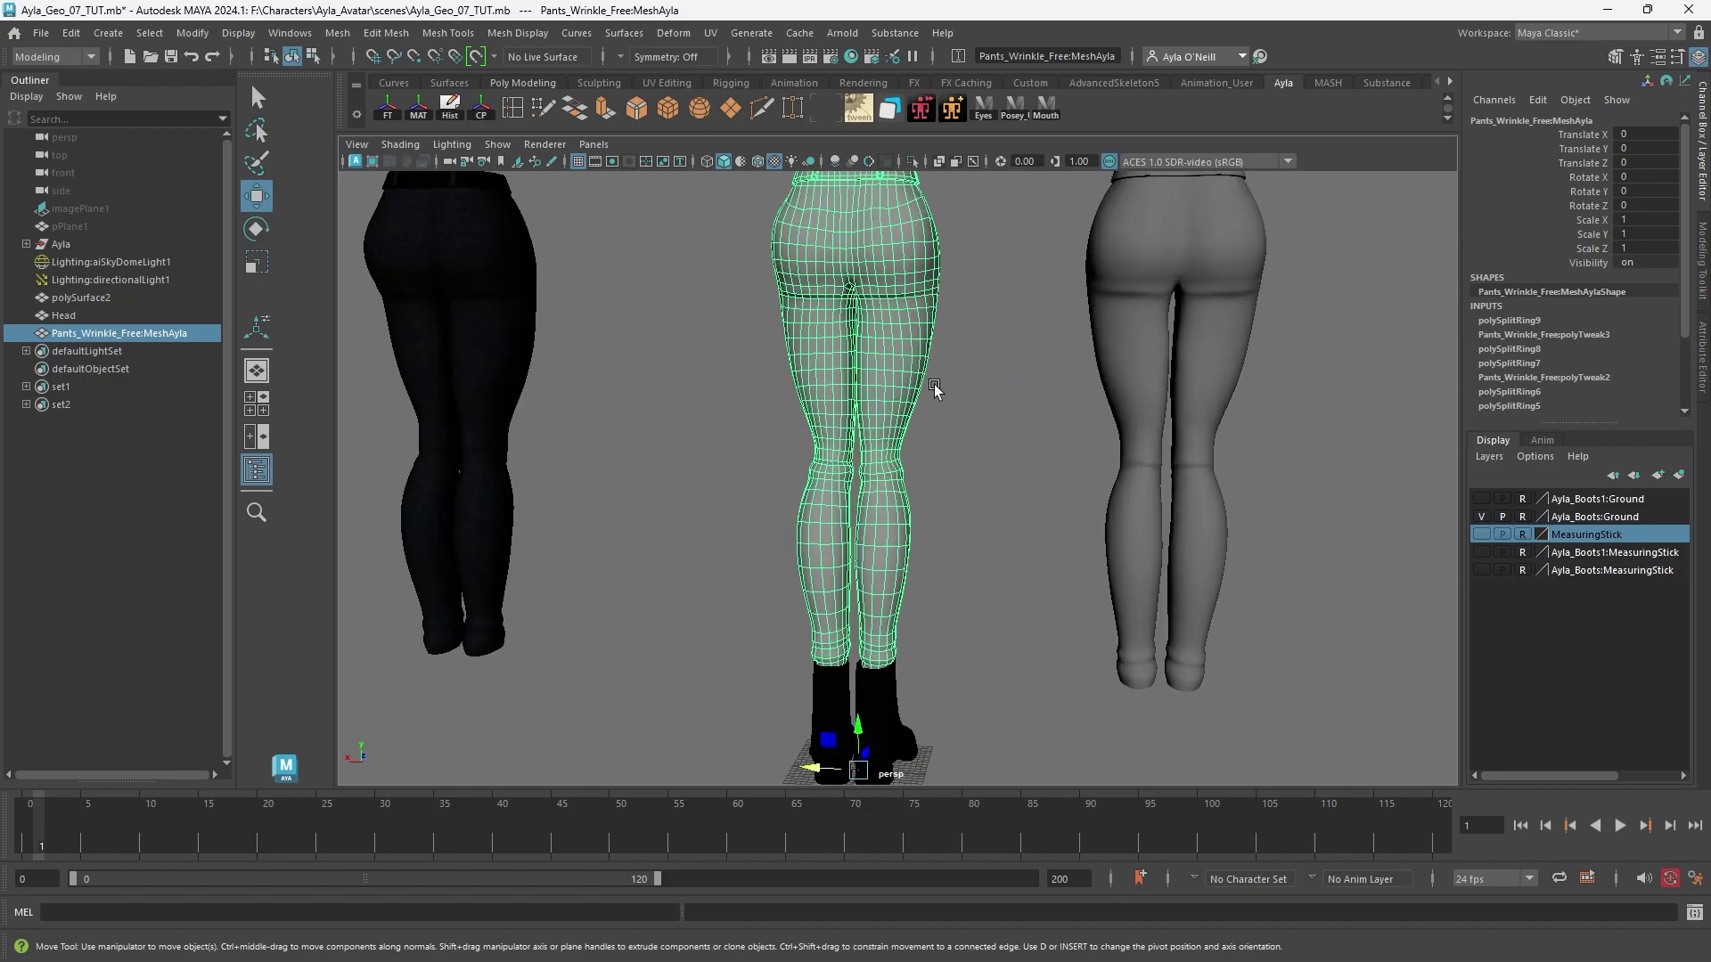
right_drag(894, 345, 894, 397)
click(619, 57)
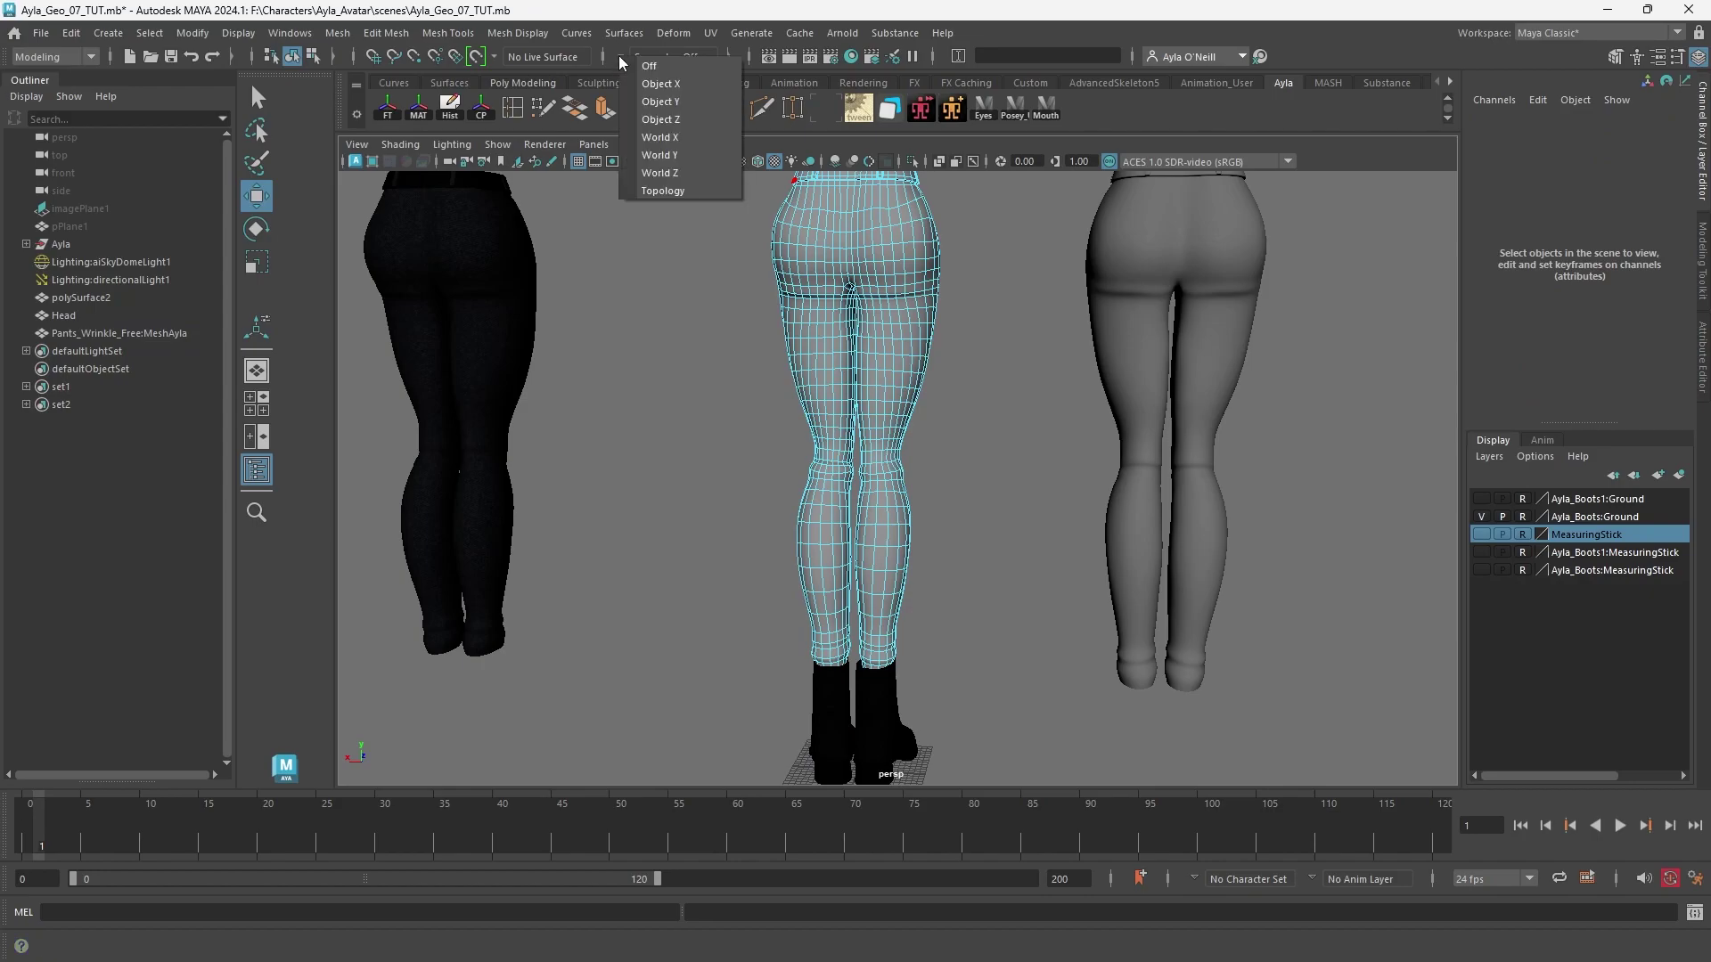
click(655, 82)
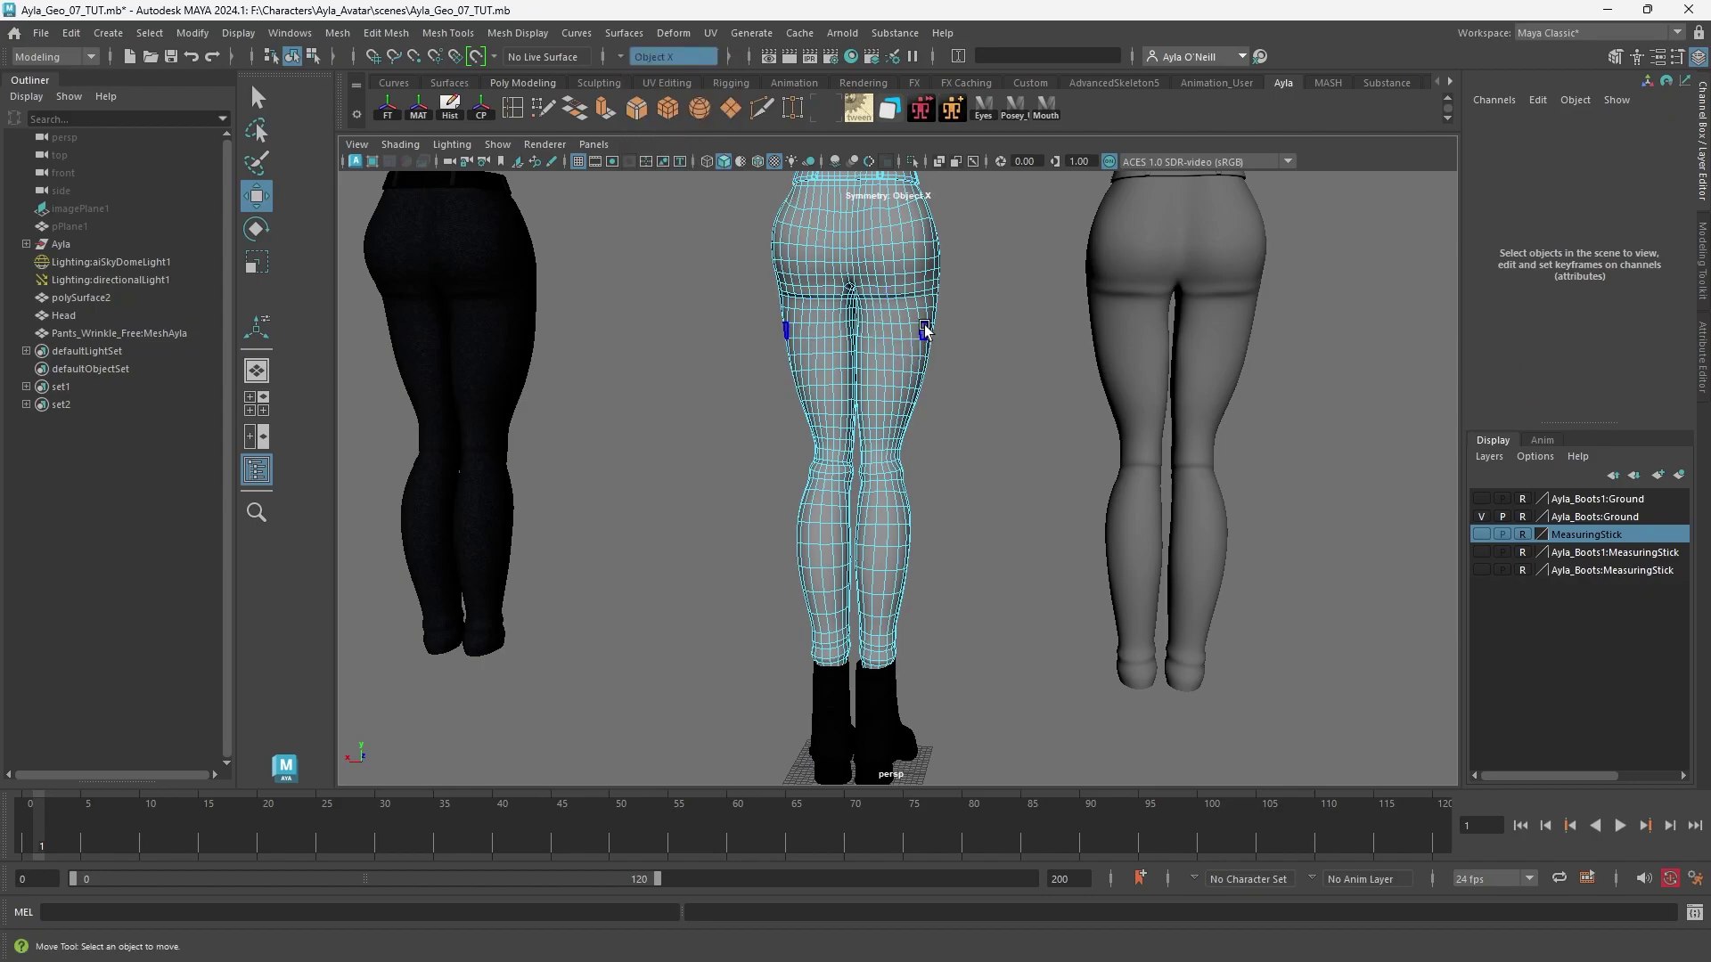
Test whether face selections at the knees, thighs and hips mirror correctly across the middle pants.
click(885, 465)
mouse_move(875, 483)
alt+mouse_down()
mouse_move(879, 500)
mouse_move(865, 488)
alt+mouse_up()
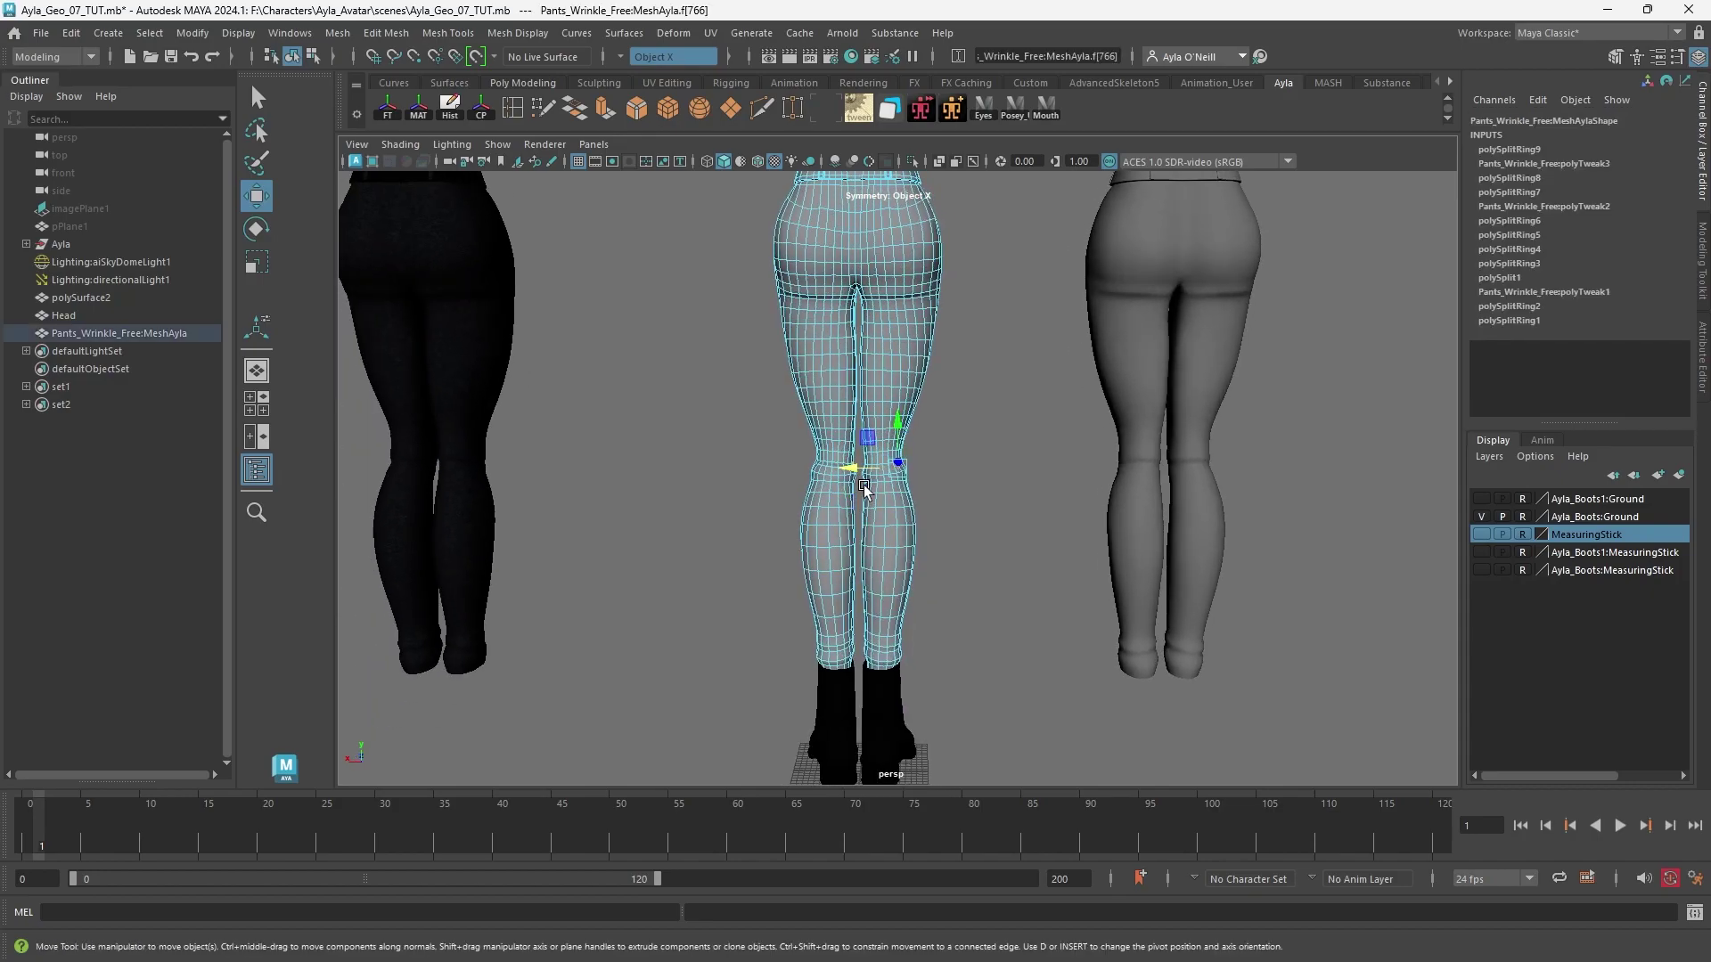
mouse_move(932, 330)
alt+mouse_down()
mouse_move(933, 301)
mouse_move(943, 331)
alt+mouse_up()
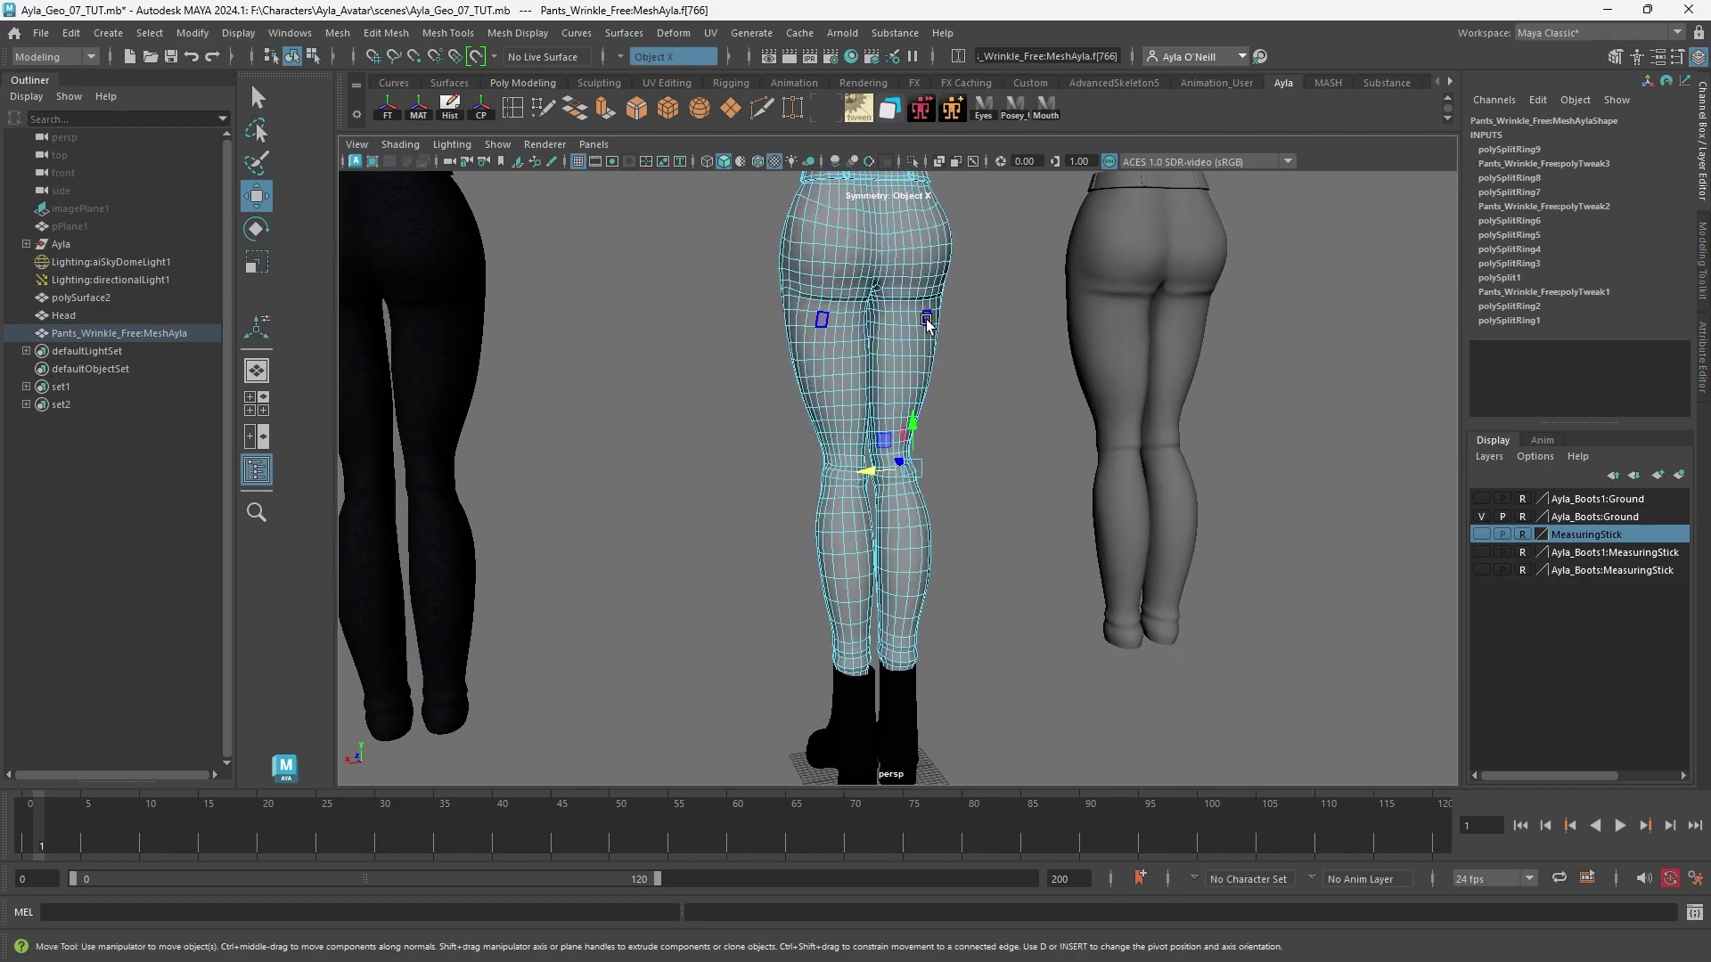
click(798, 308)
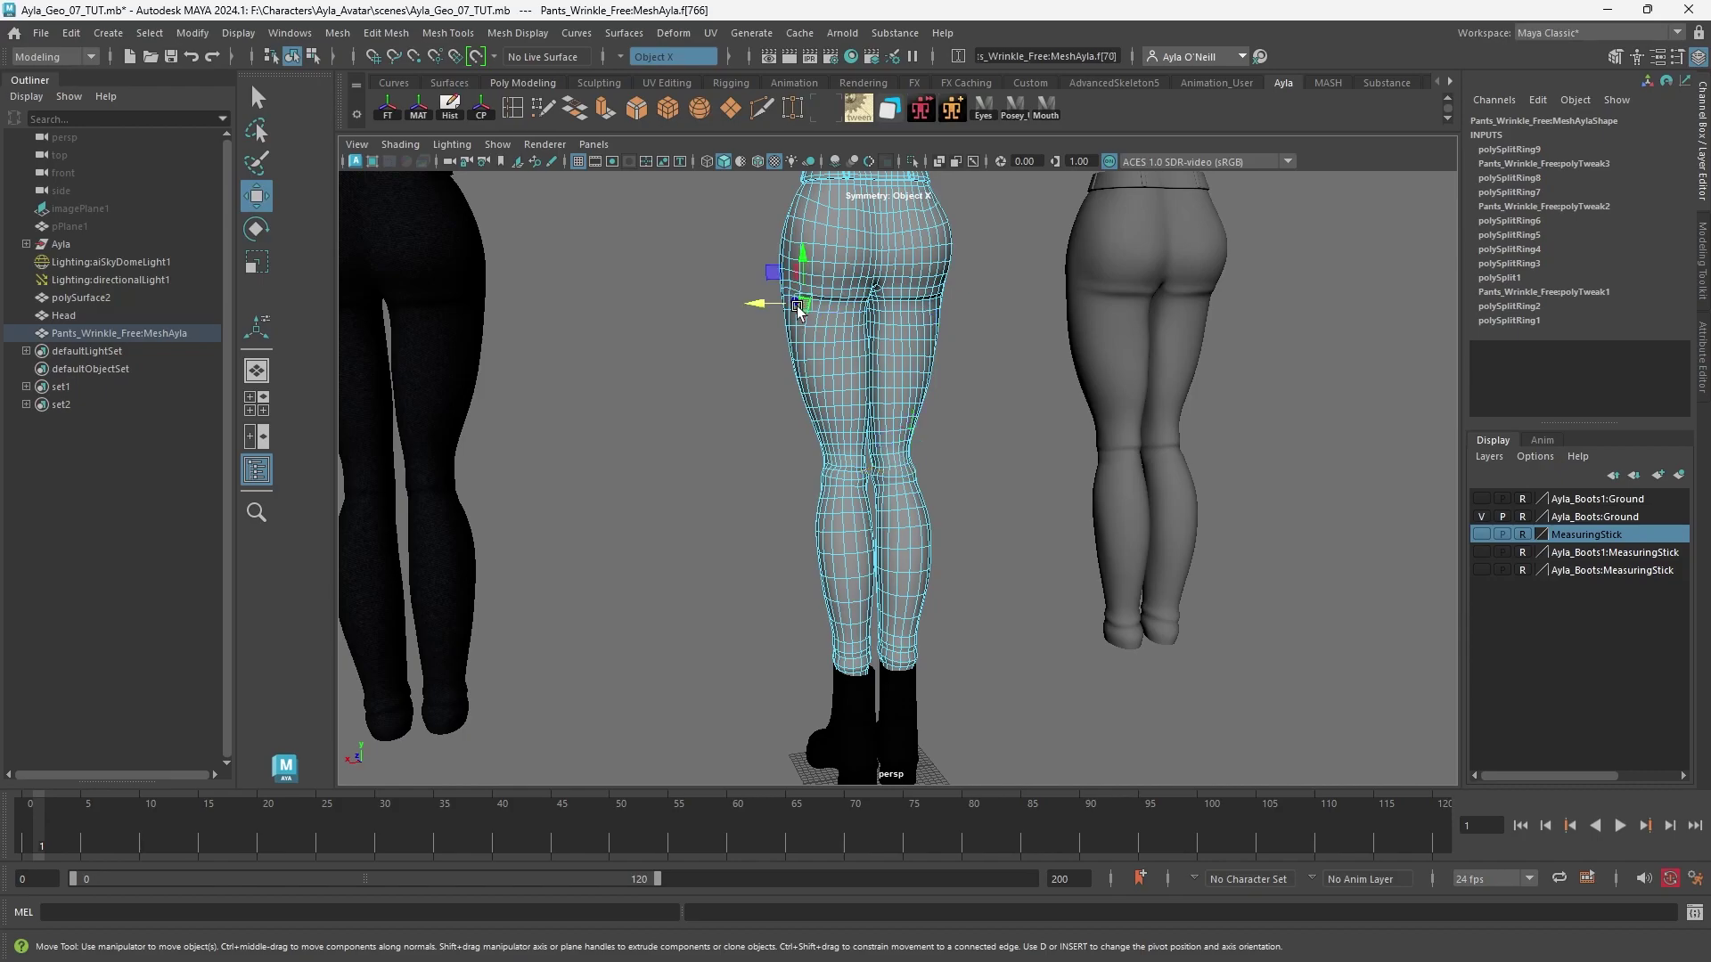
alt+drag(782, 307, 772, 305)
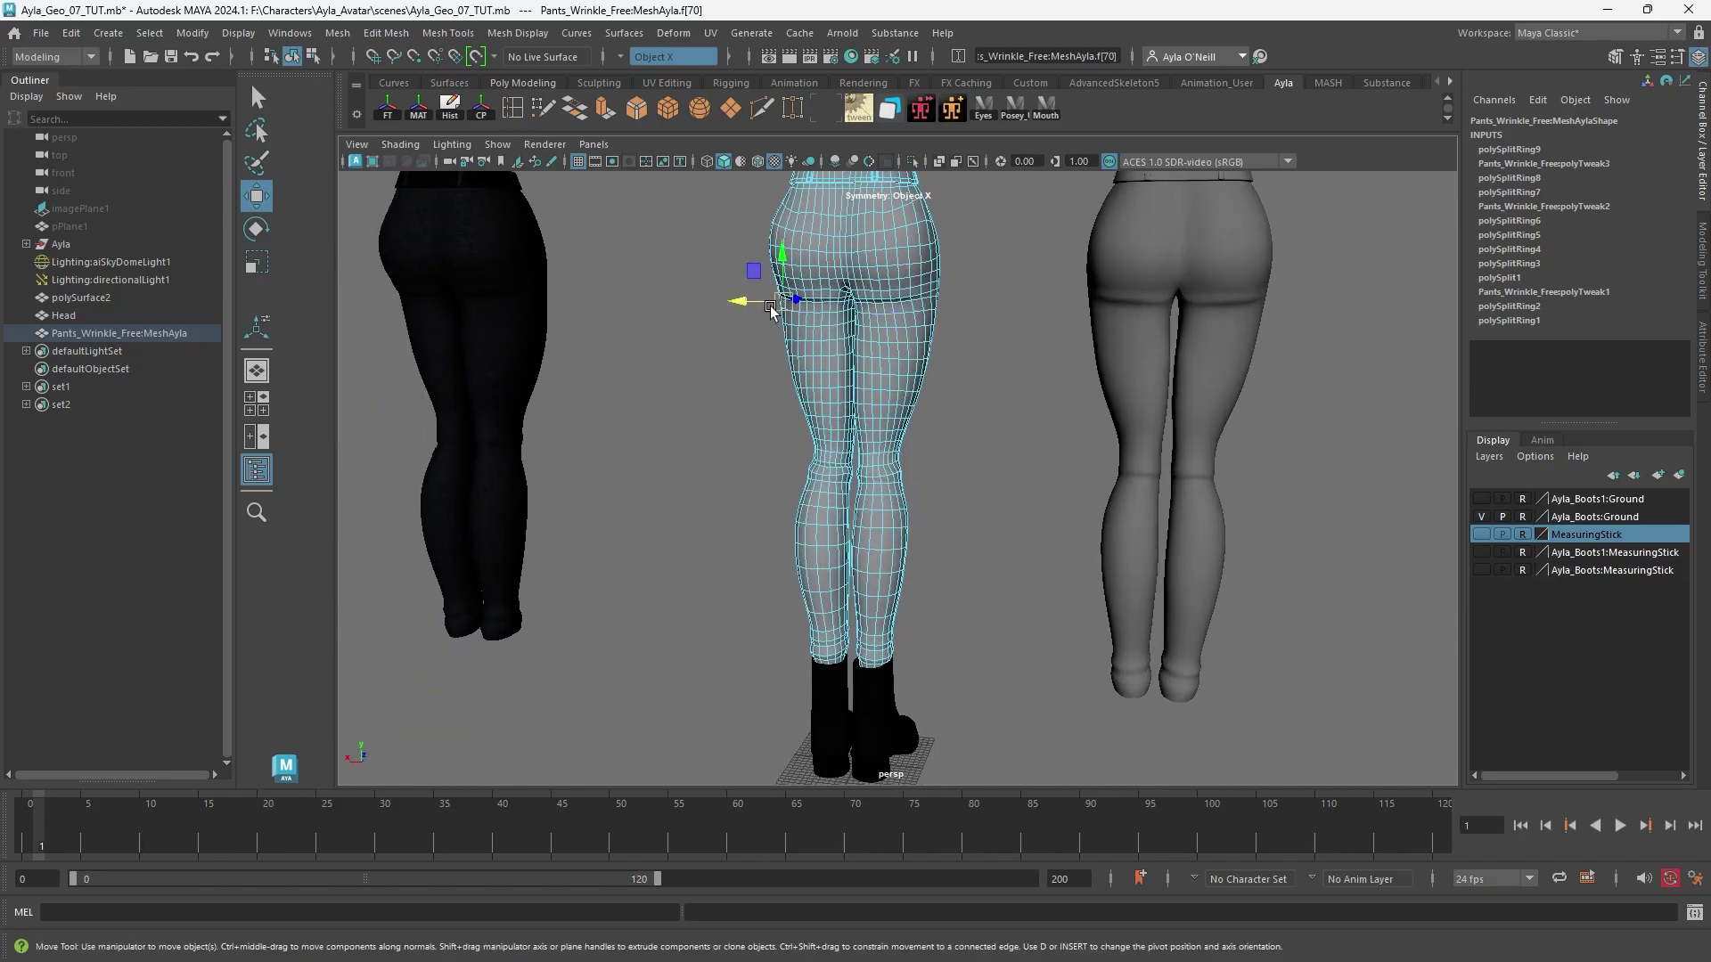
click(815, 336)
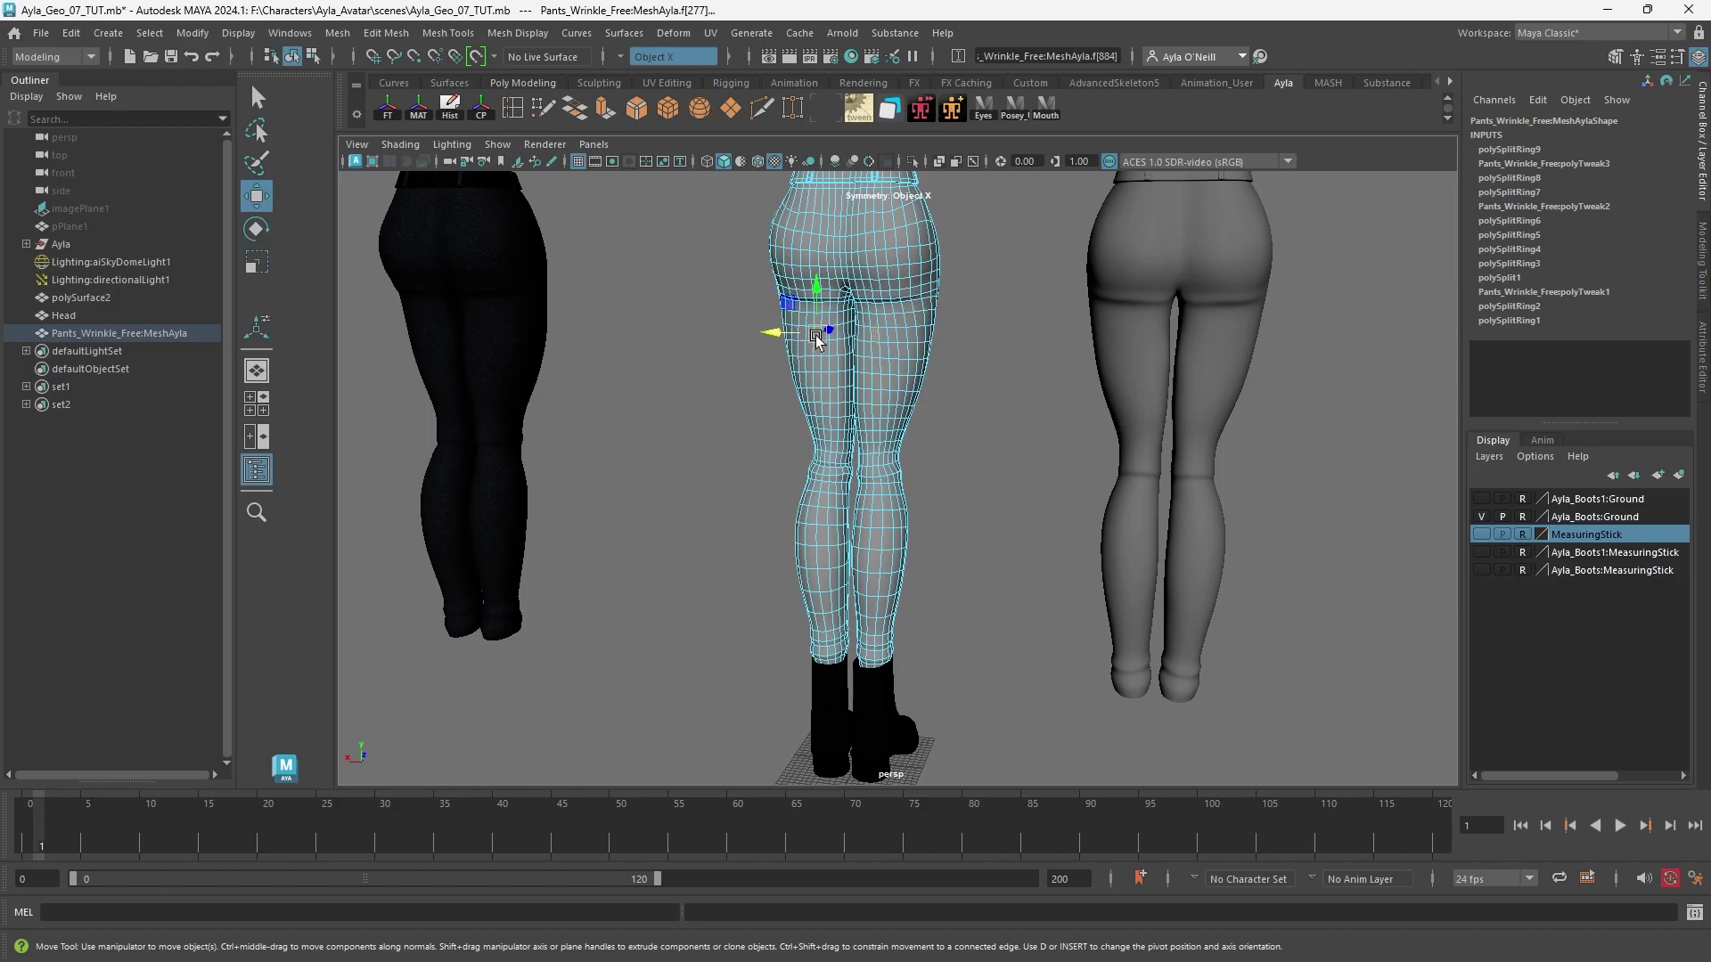
click(923, 276)
mouse_move(855, 307)
alt+mouse_down()
mouse_move(785, 306)
mouse_move(853, 305)
alt+mouse_up()
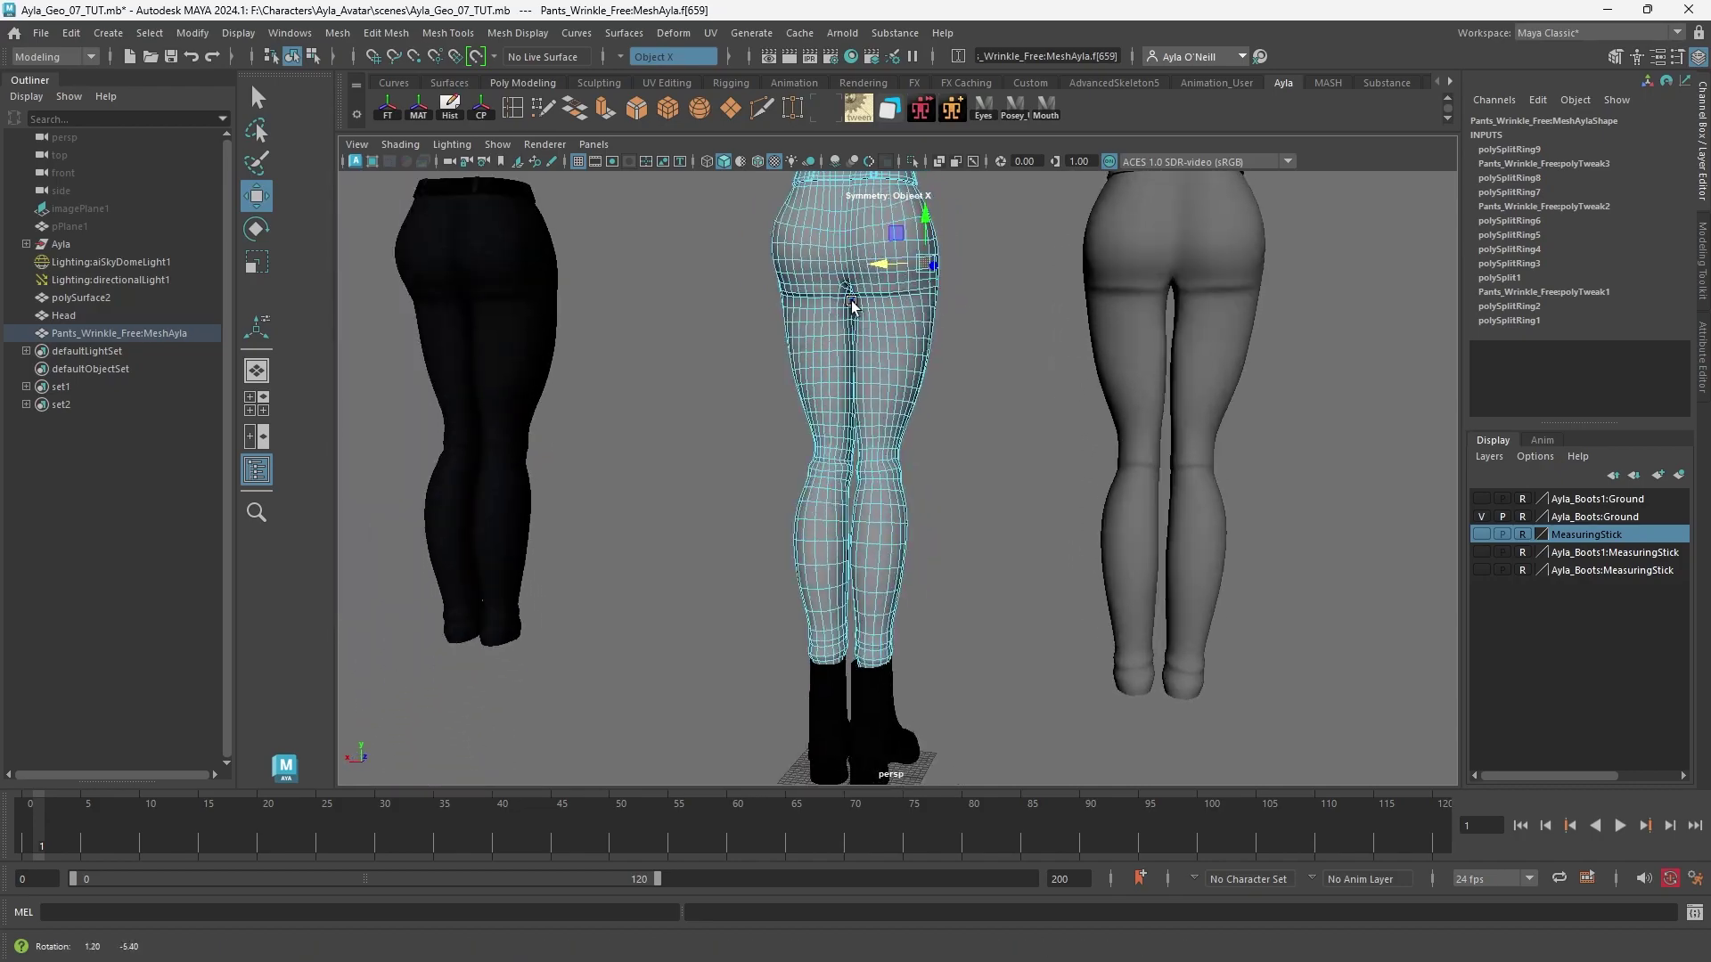
alt+drag(974, 520, 627, 519)
alt+drag(889, 517, 868, 517)
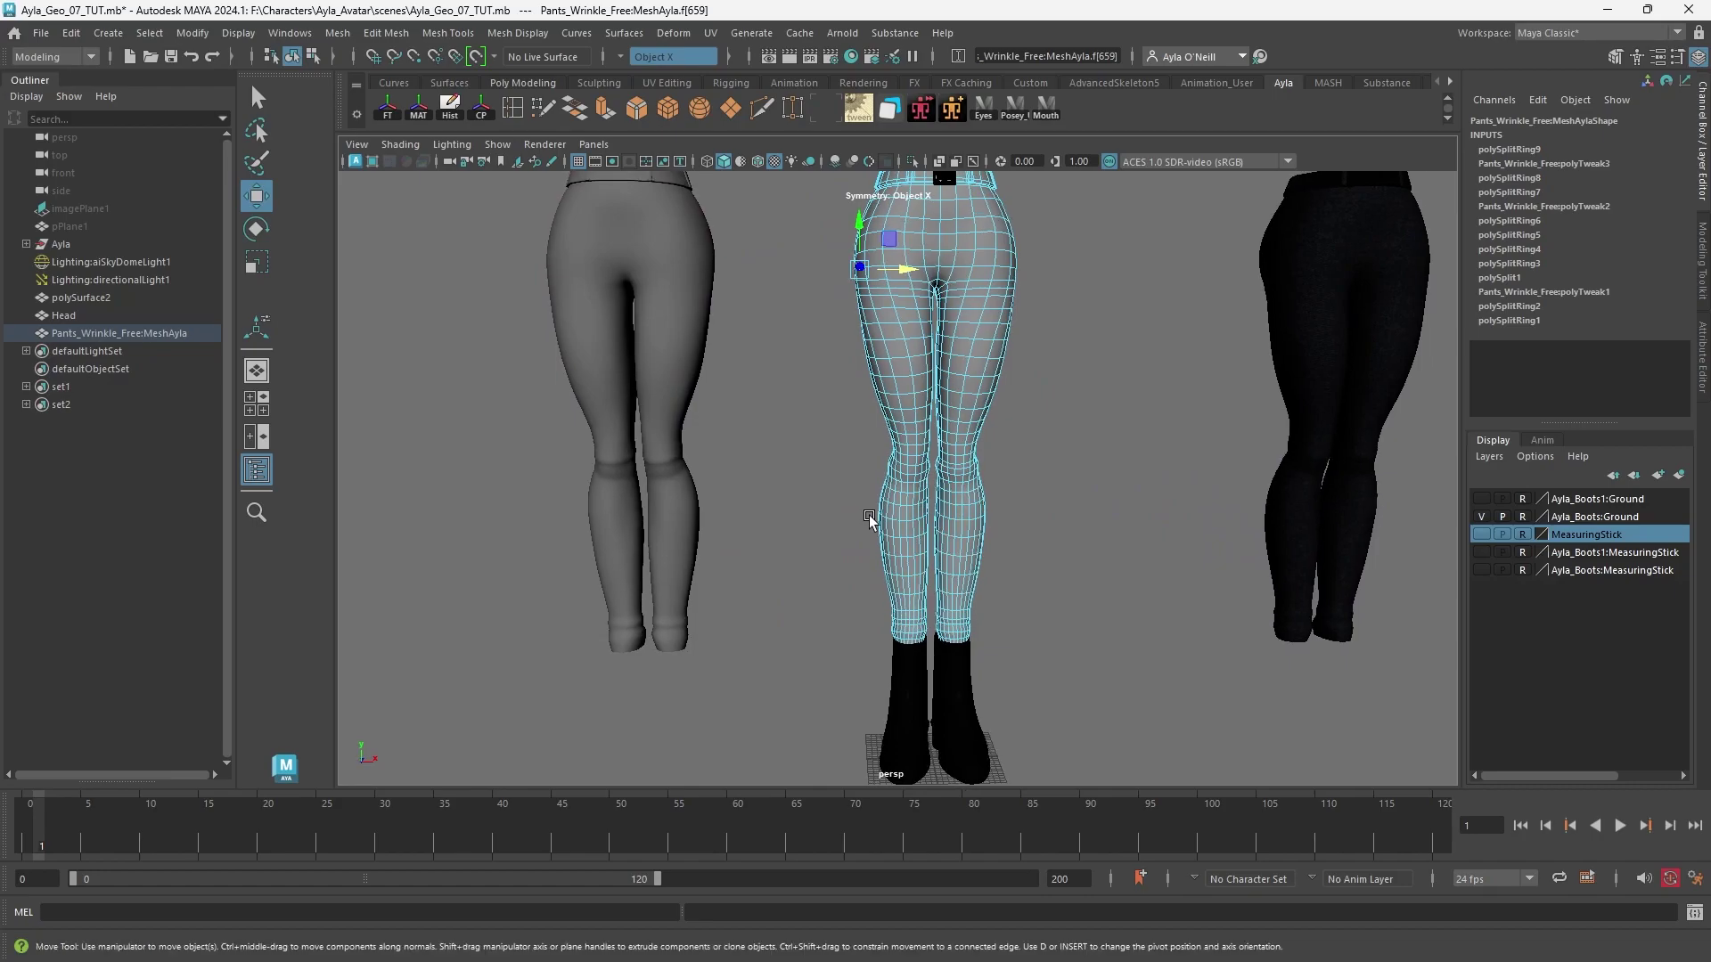
Hide the two spare pairs of pants on either side of the character.
click(657, 333)
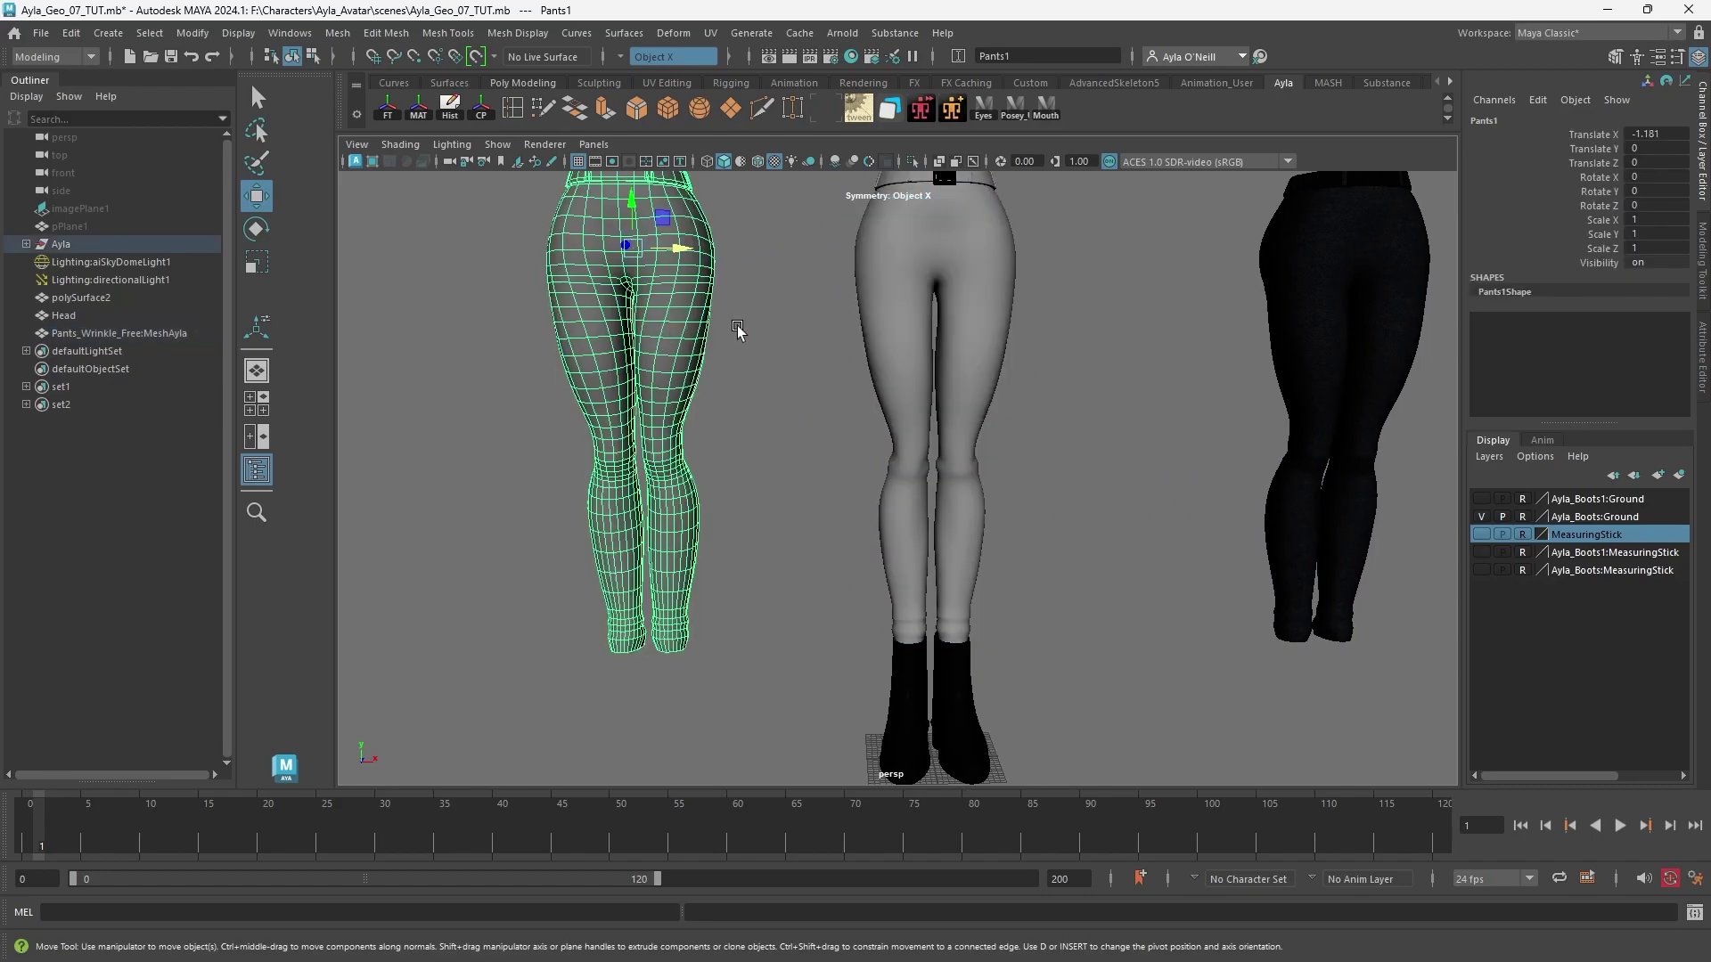
click(1342, 303)
key(ctrl+h)
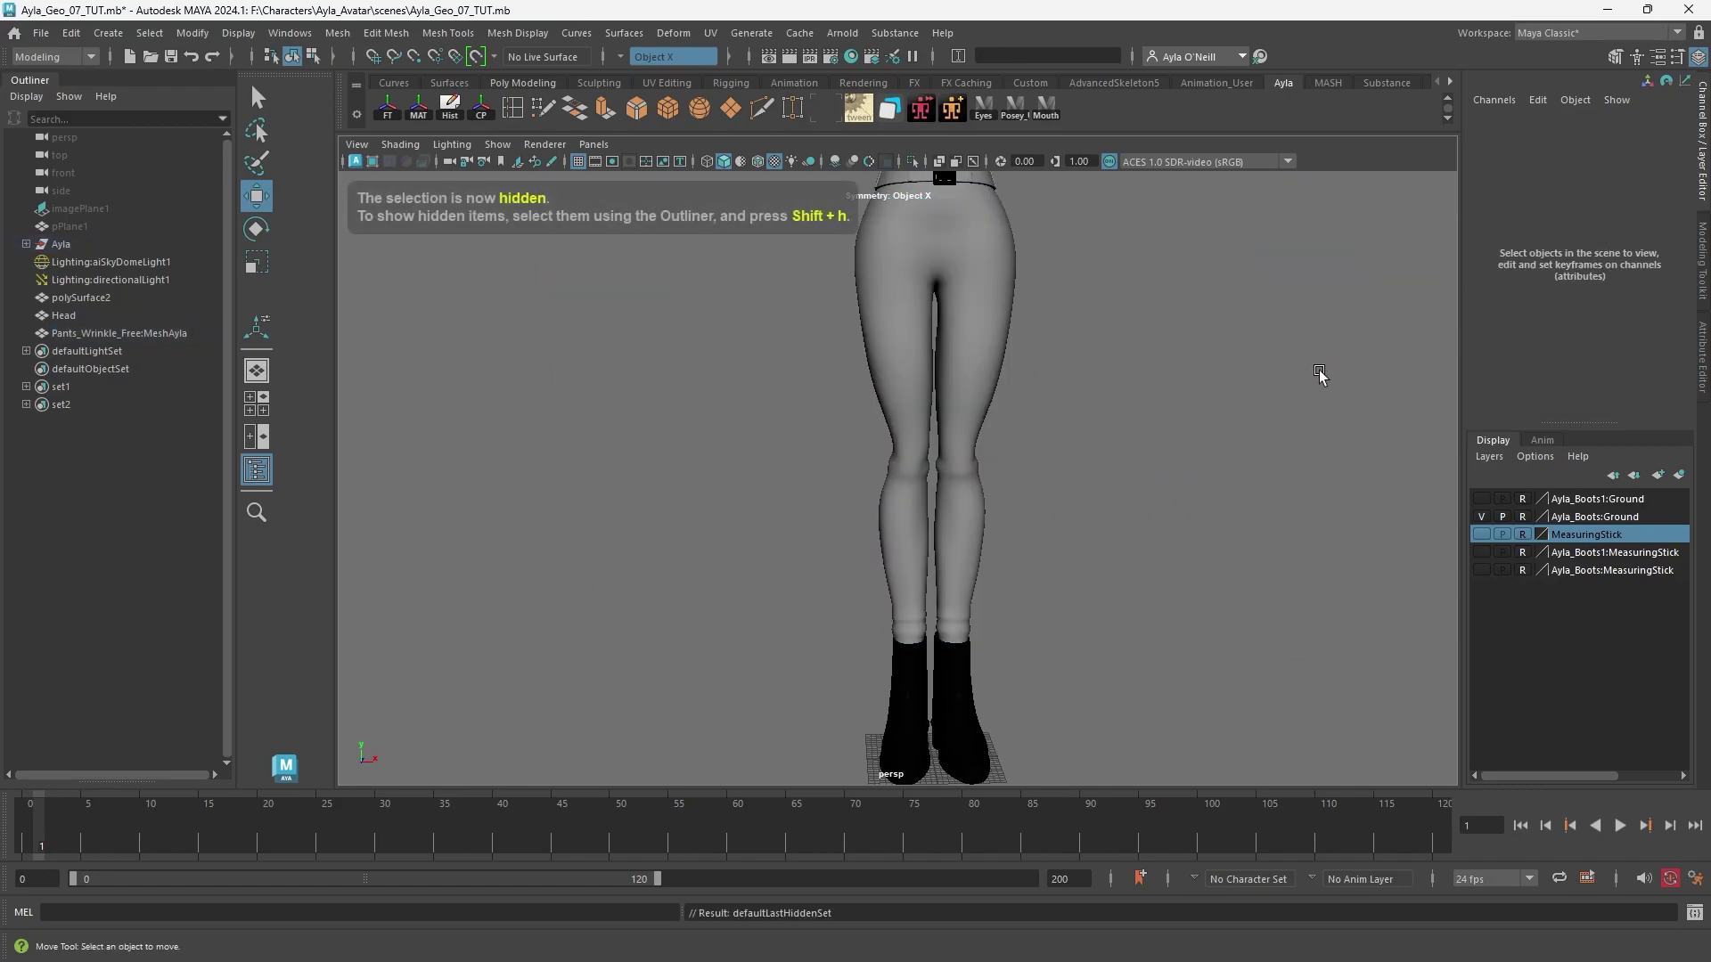
Isolate the character's pants in the front view, framed to show the whole mesh.
click(997, 283)
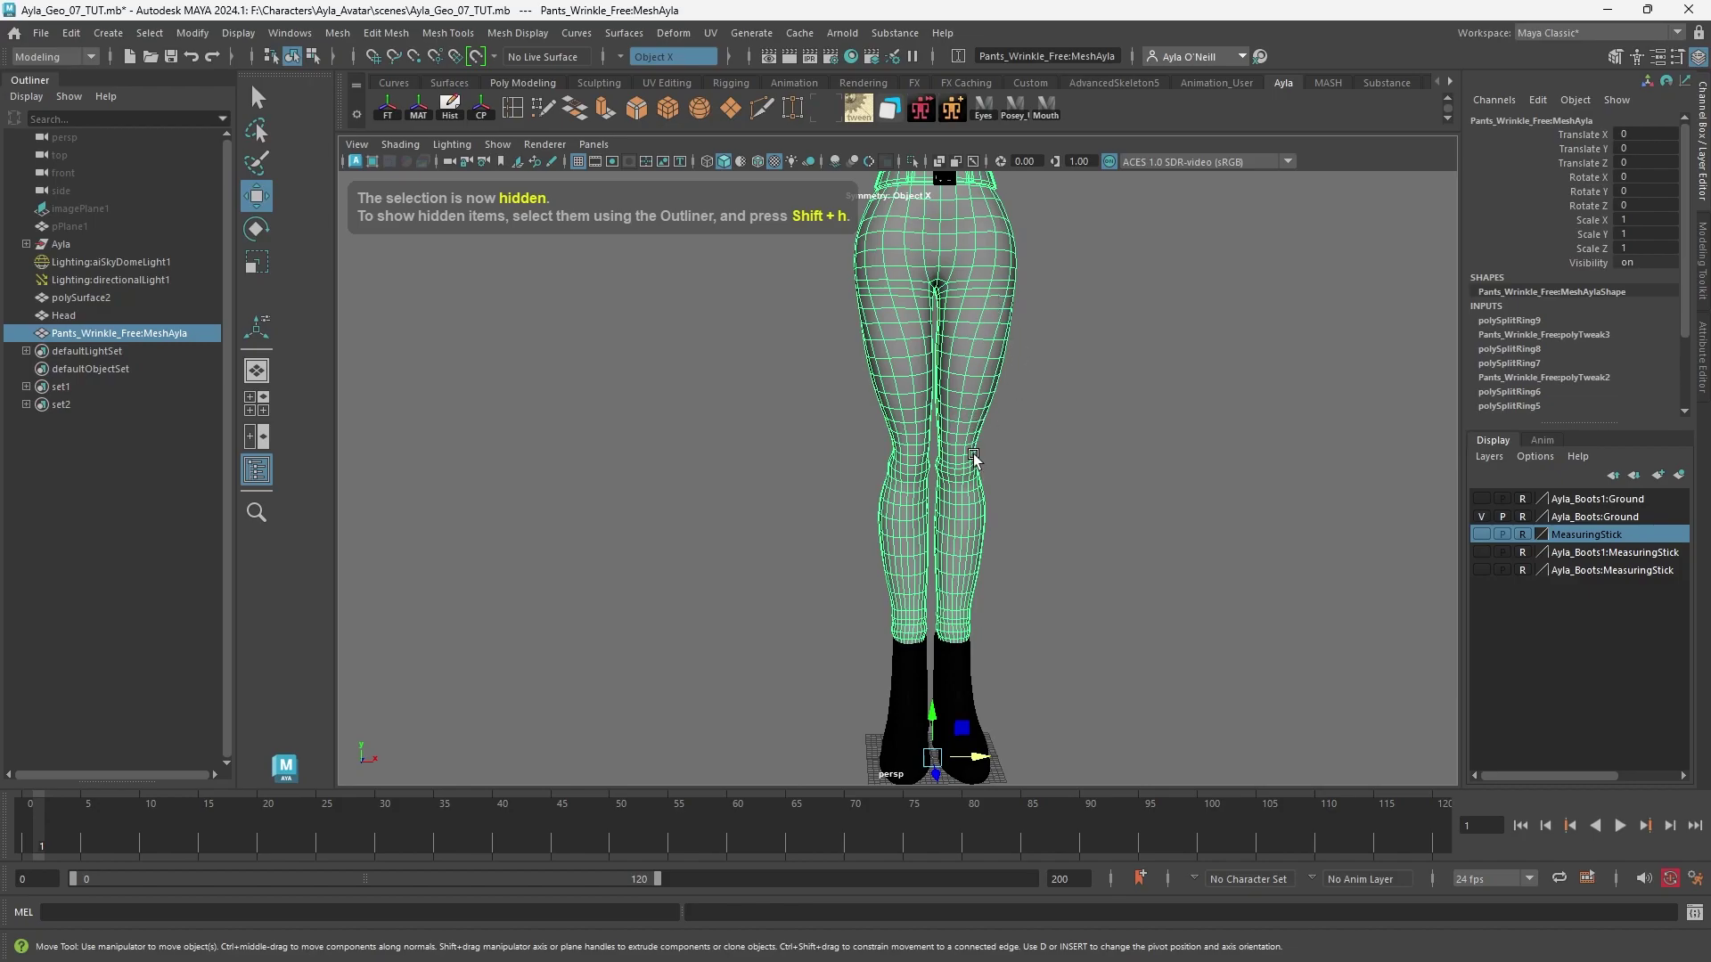
key(f)
key(space)
key(space)
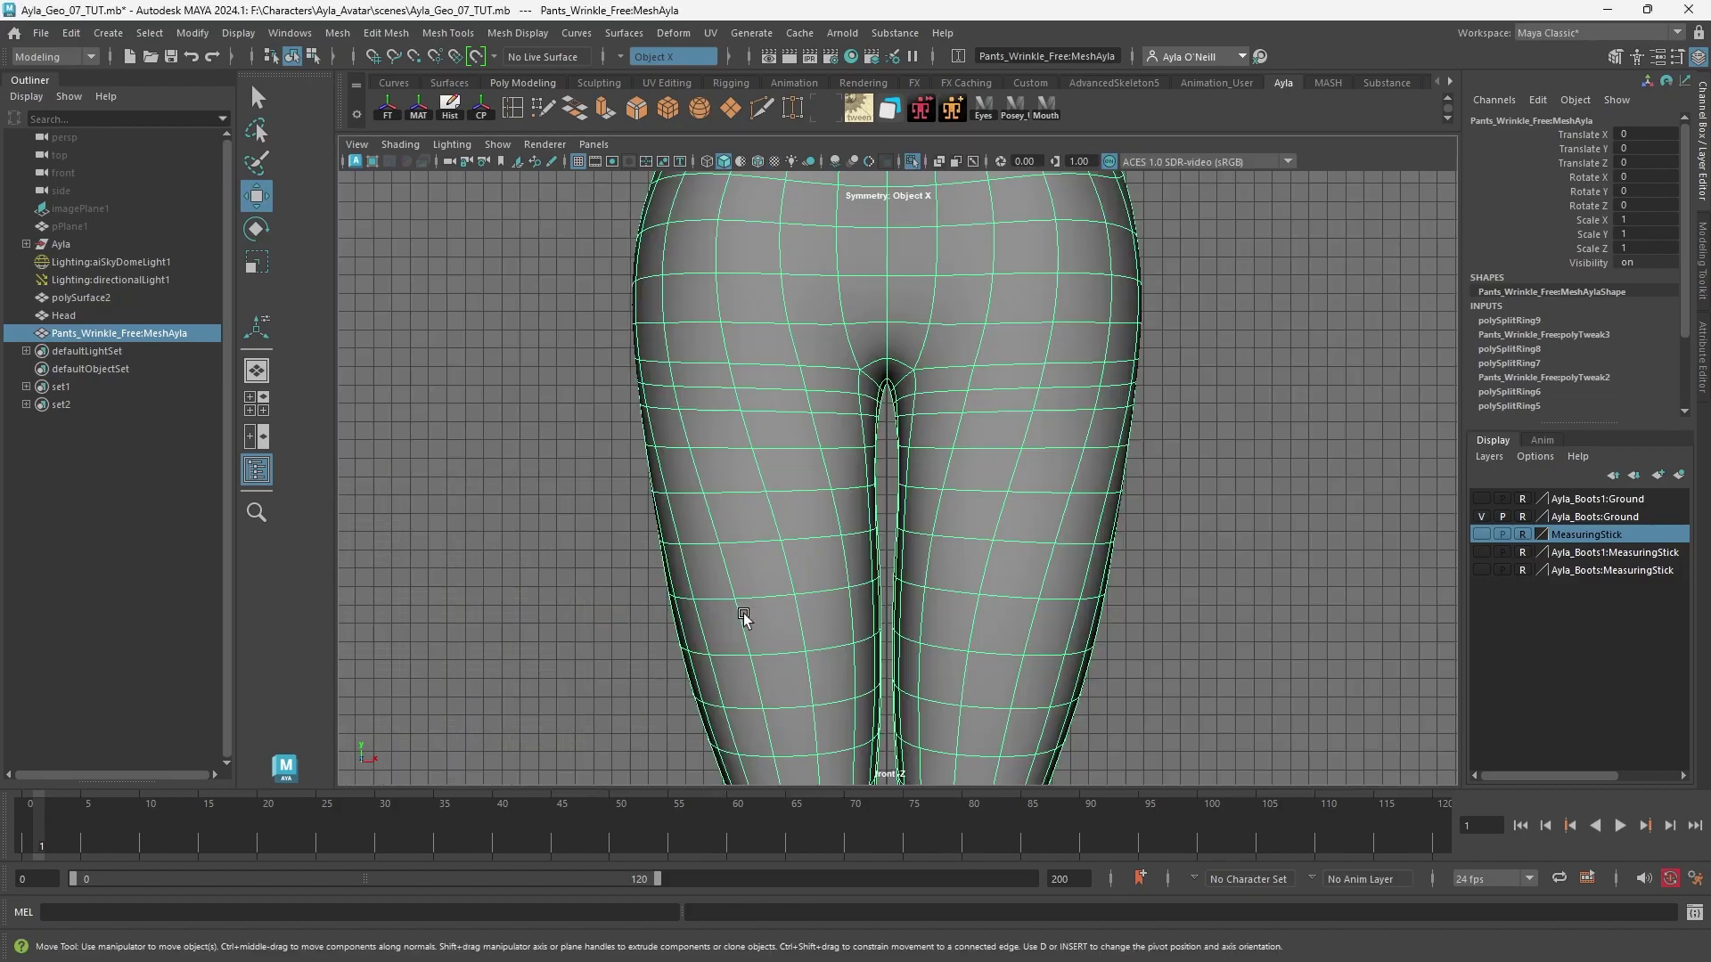
scroll(813, 553, down, 6)
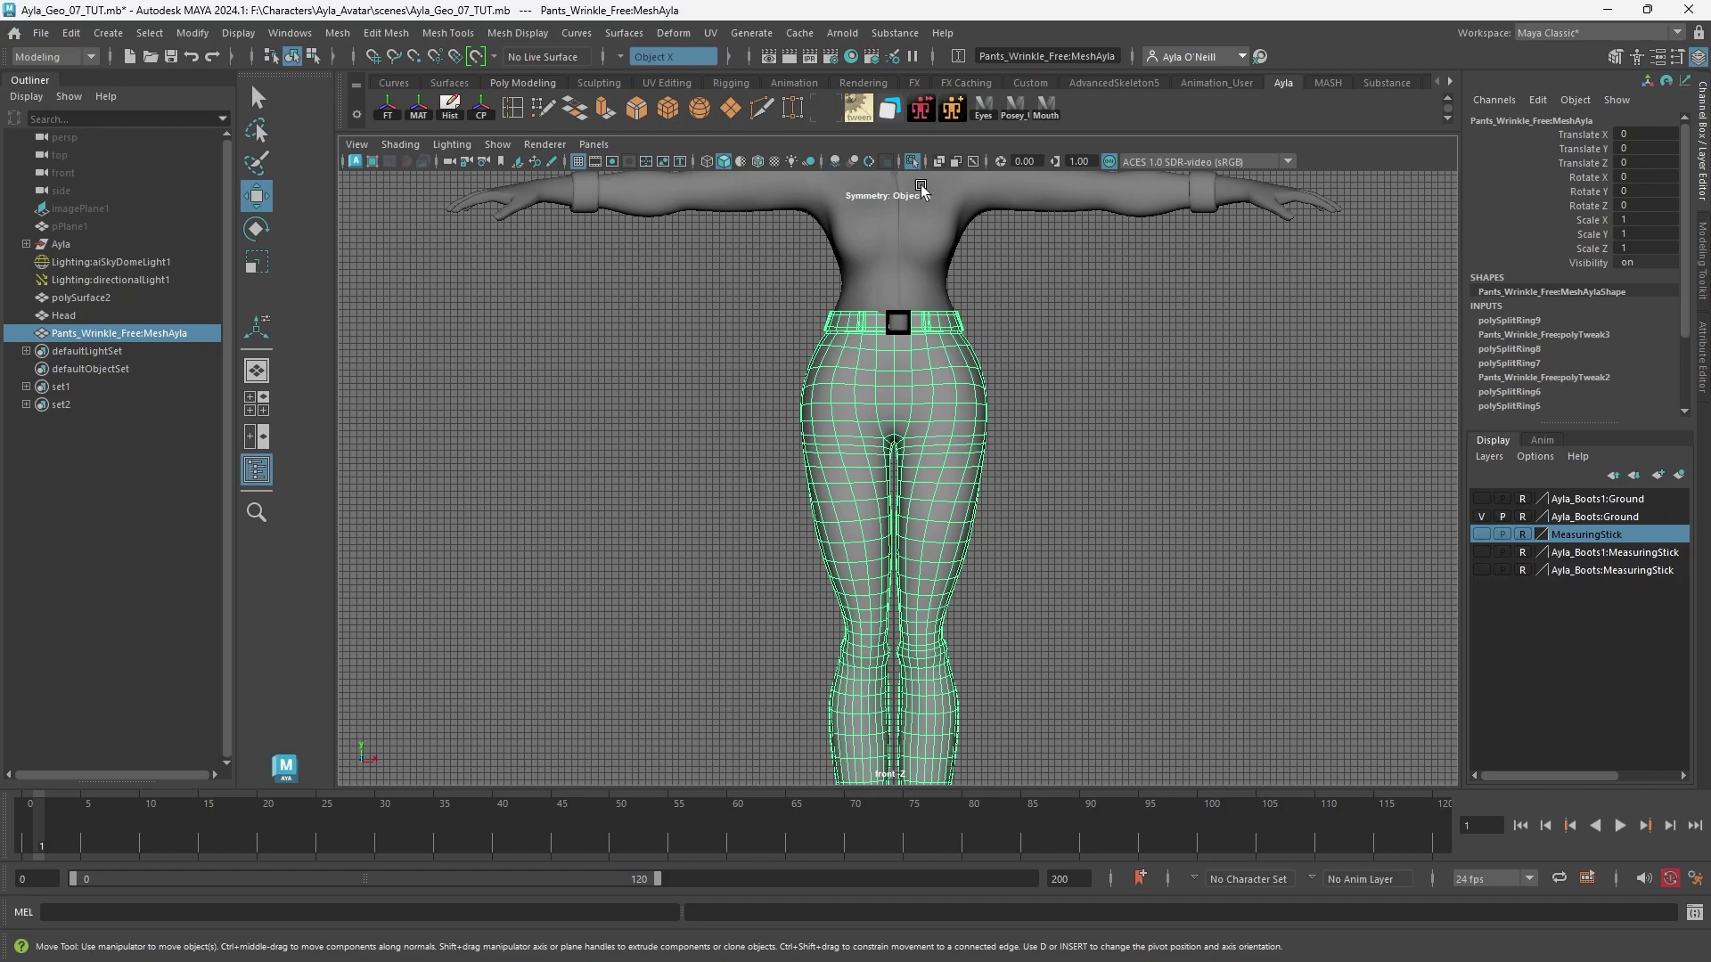
right_click(924, 385)
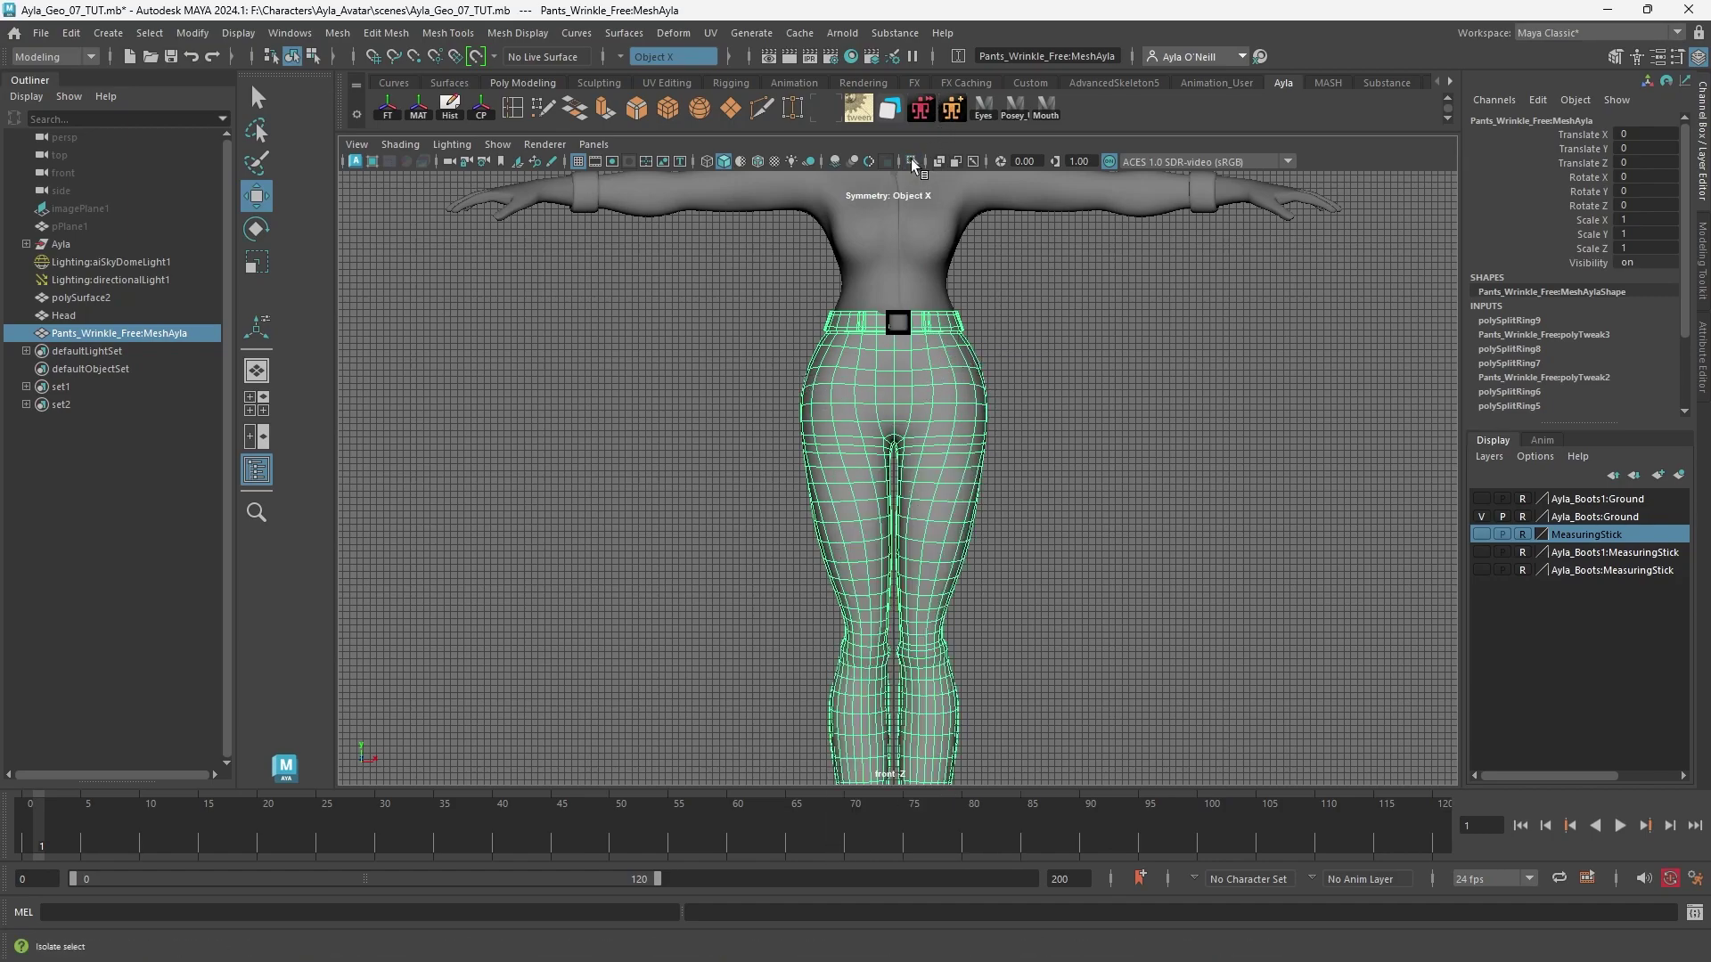
click(912, 162)
scroll(891, 499, up, 5)
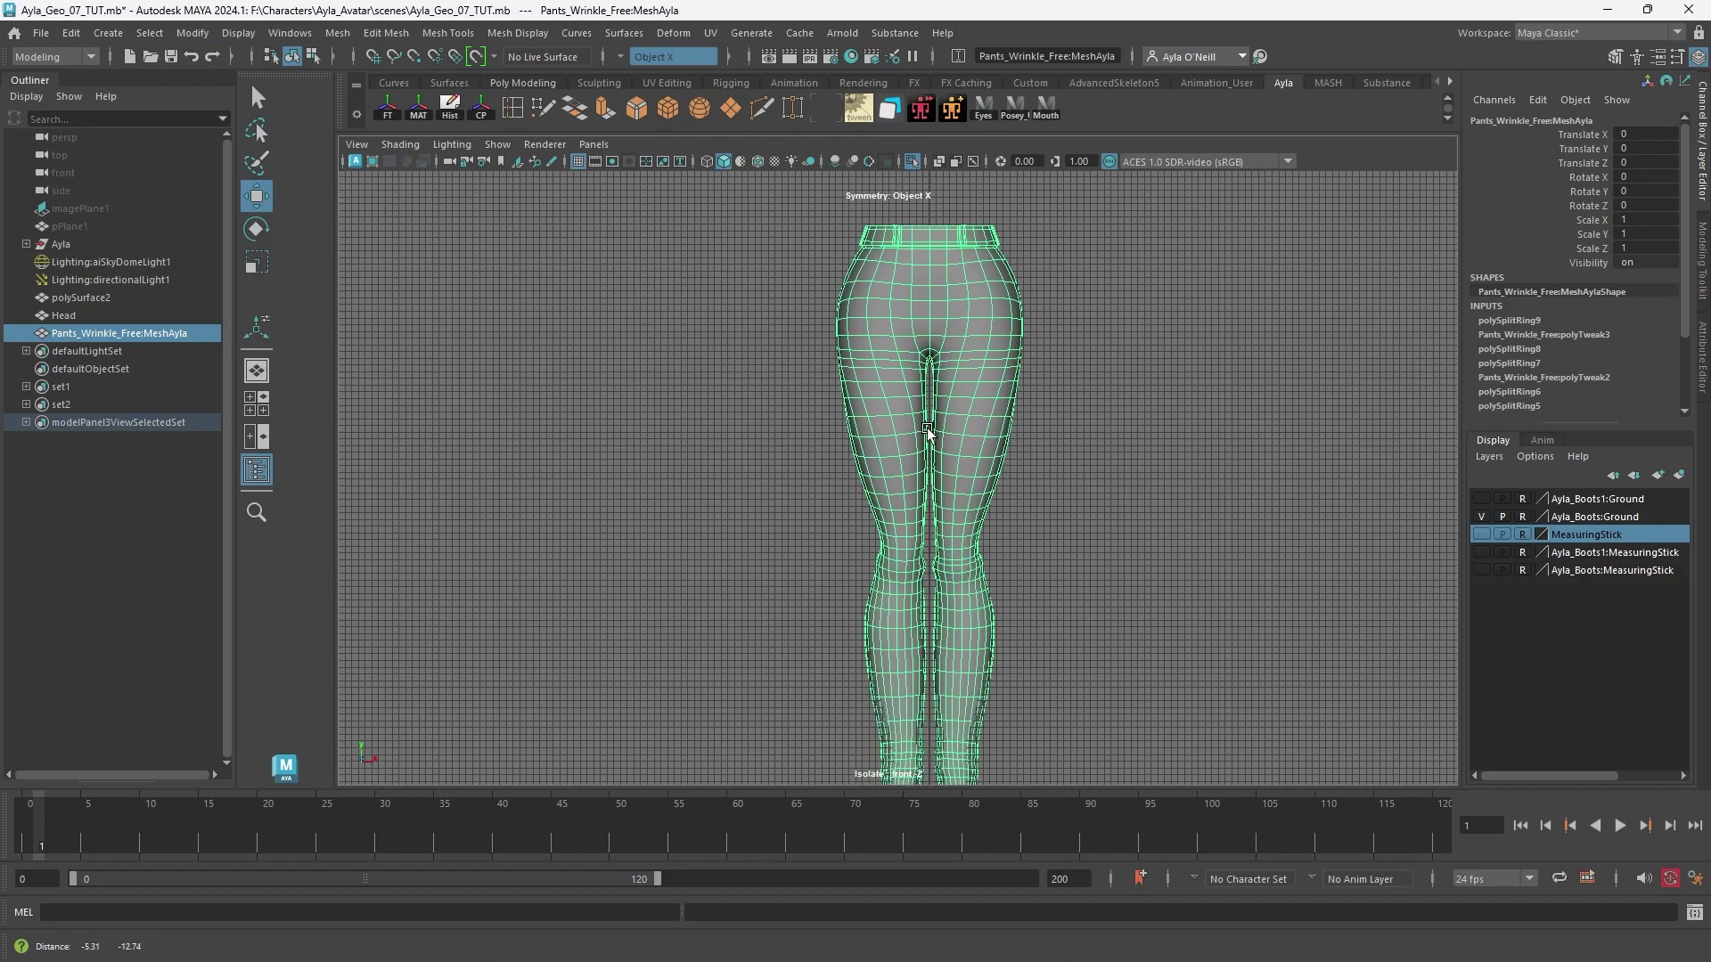
Switch the isolated pants to face selection and turn symmetry off so only one side gets selected.
right_click(883, 266)
right_drag(889, 277, 894, 318)
drag(807, 178, 907, 757)
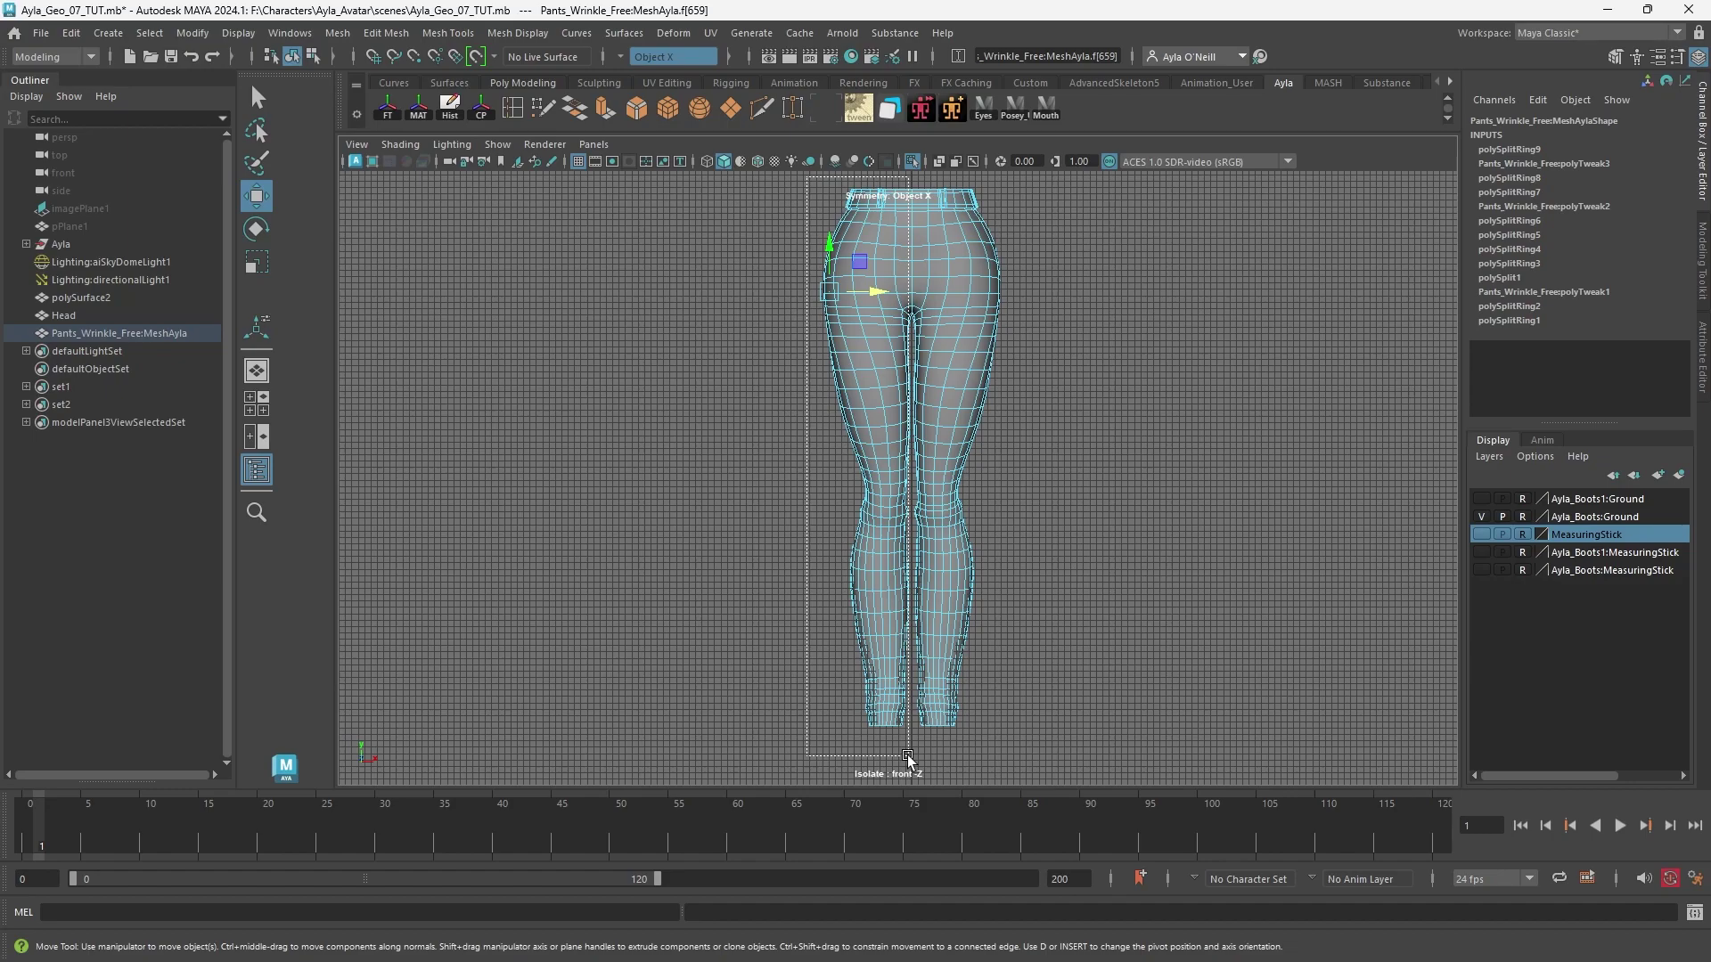
drag(907, 756, 907, 757)
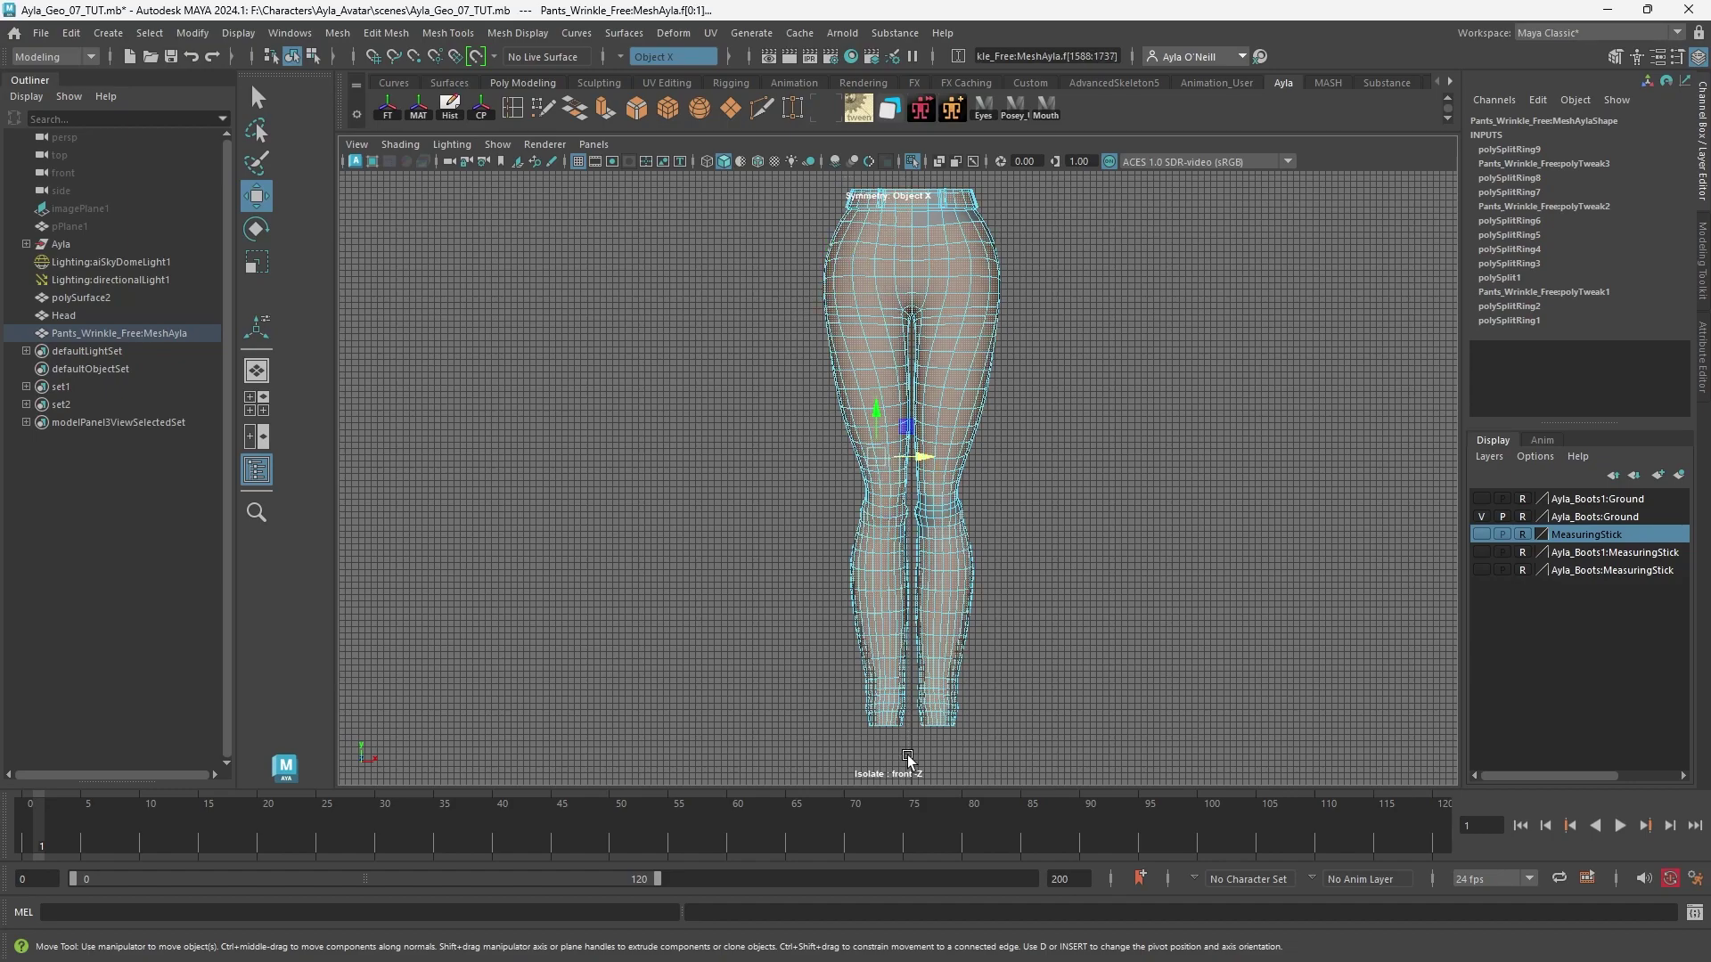
click(730, 303)
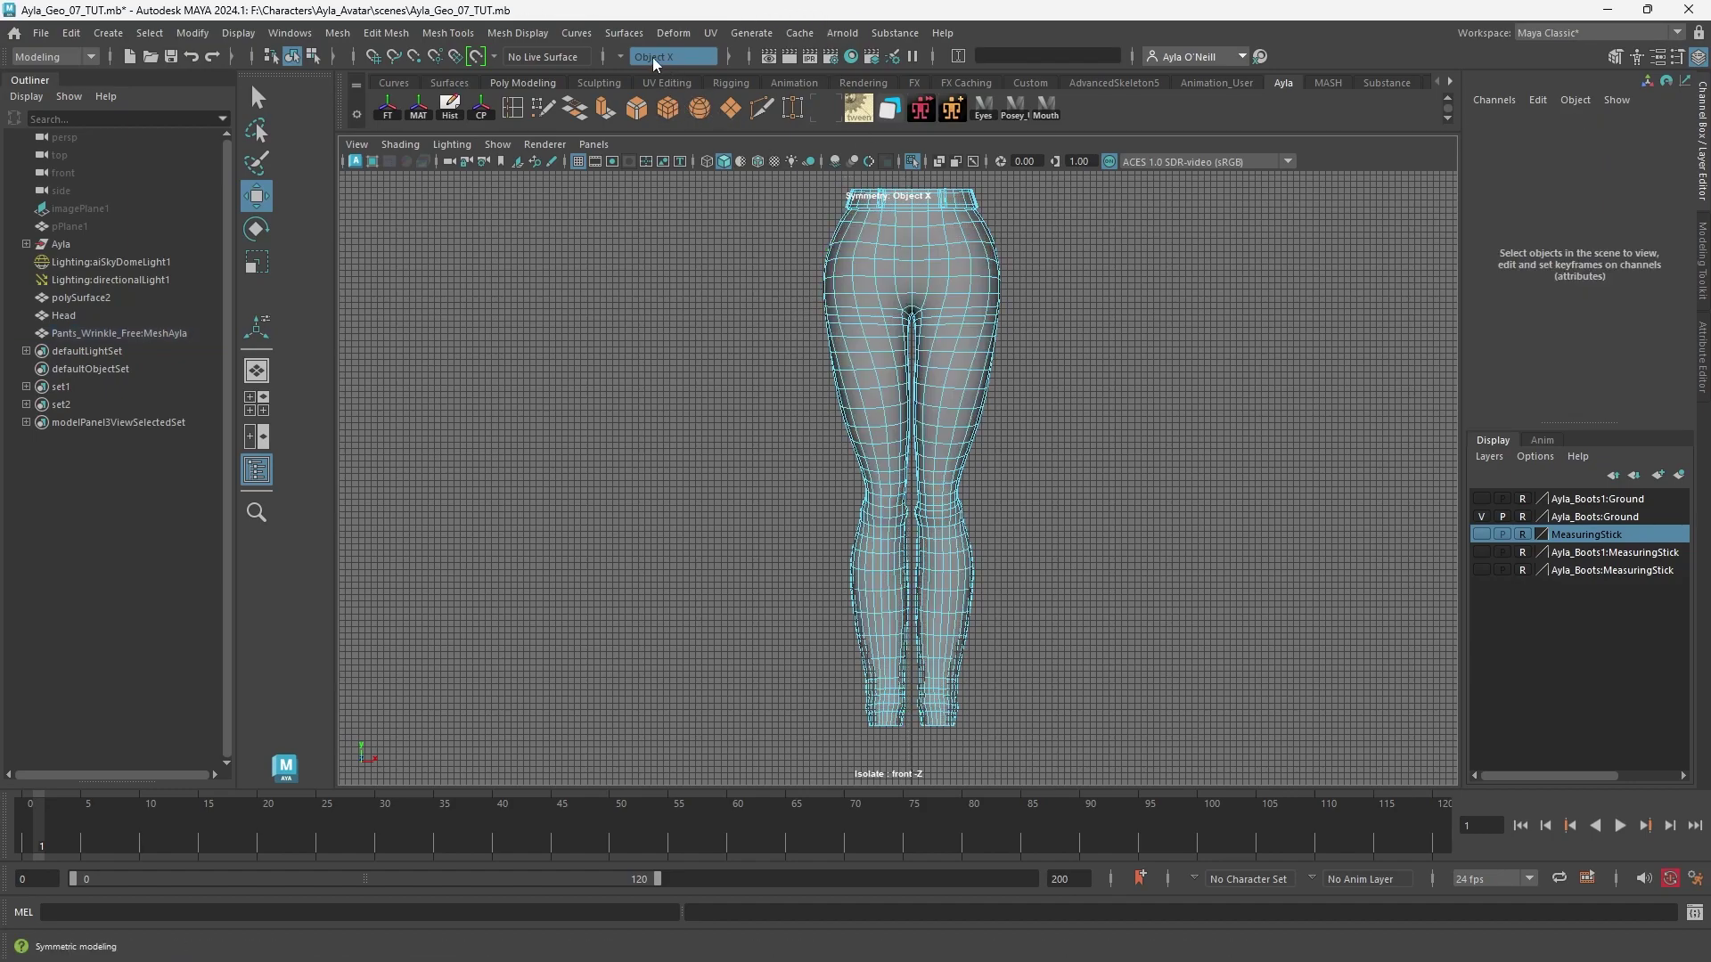
click(670, 57)
click(673, 68)
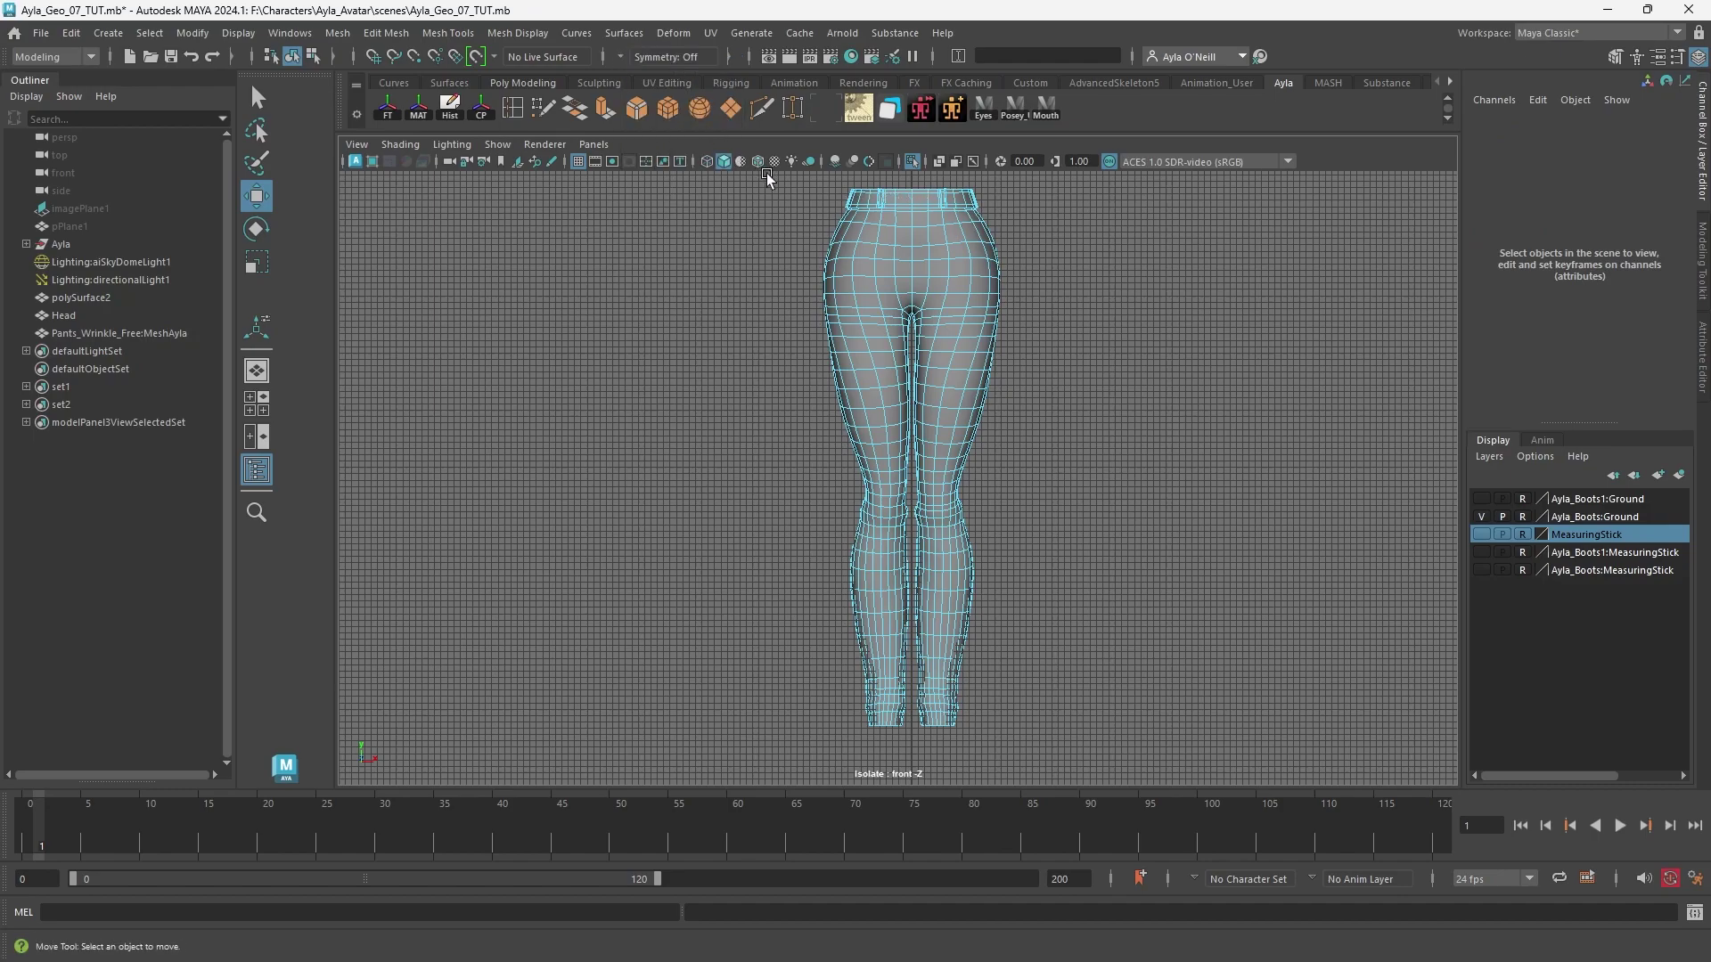
Delete the faces of the pants' left half as seen from the front, including the stray face at the crotch.
drag(833, 183, 909, 749)
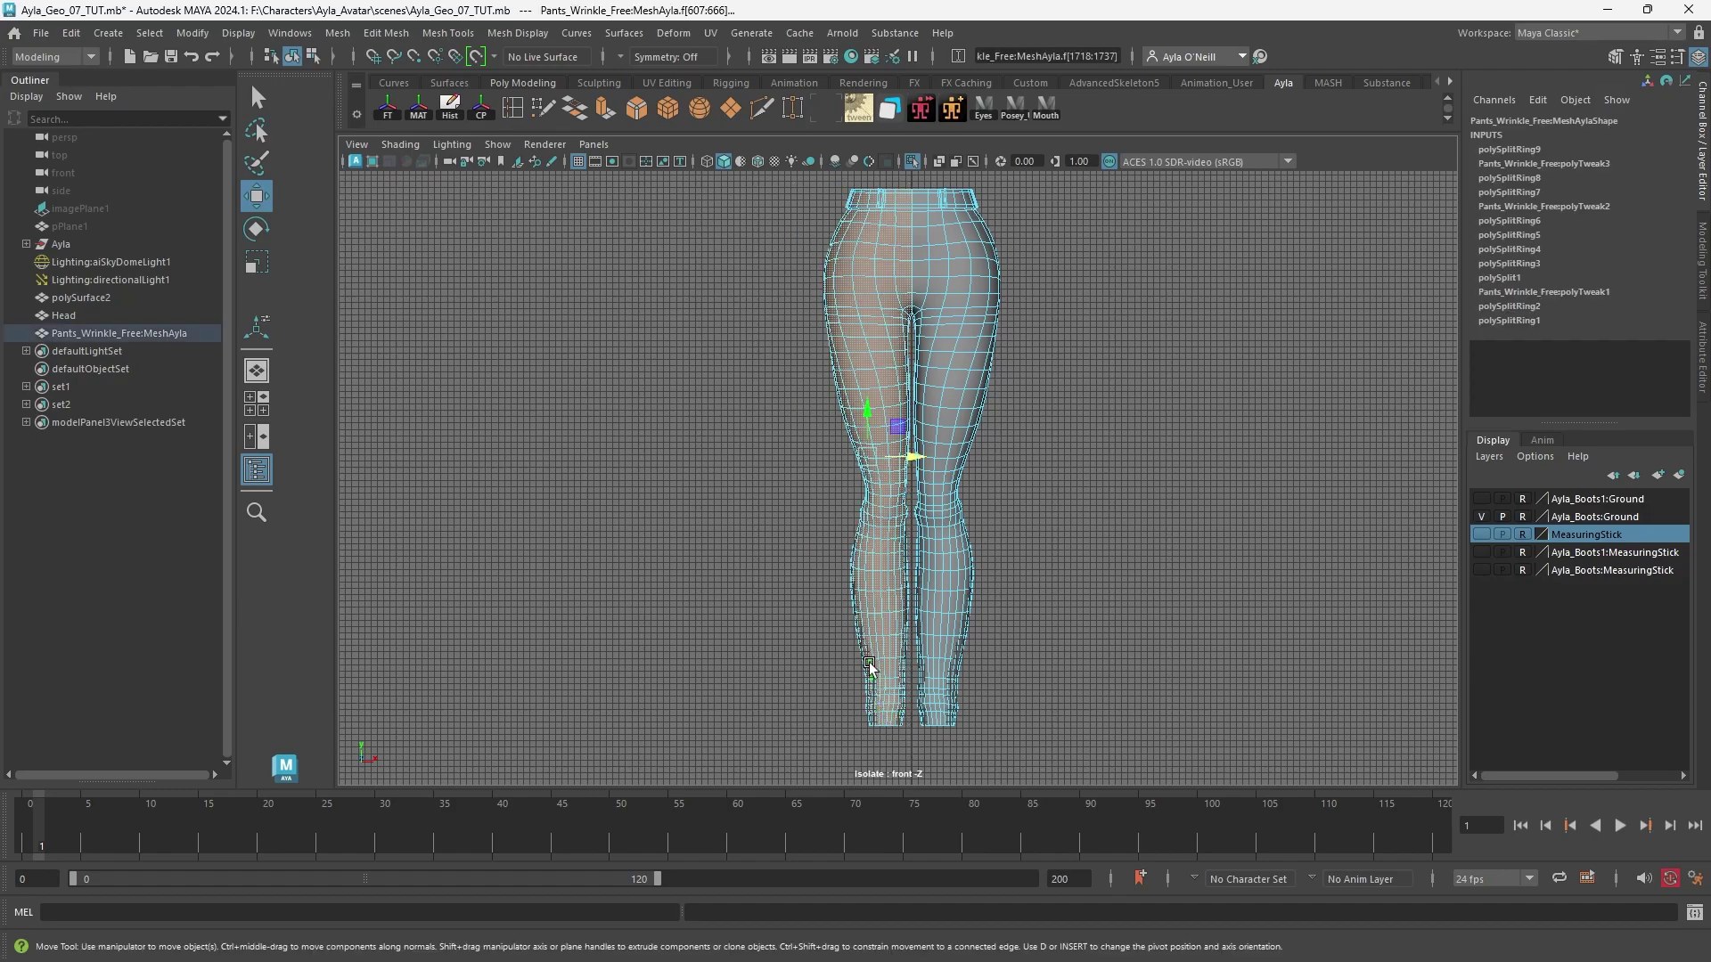
key(Delete)
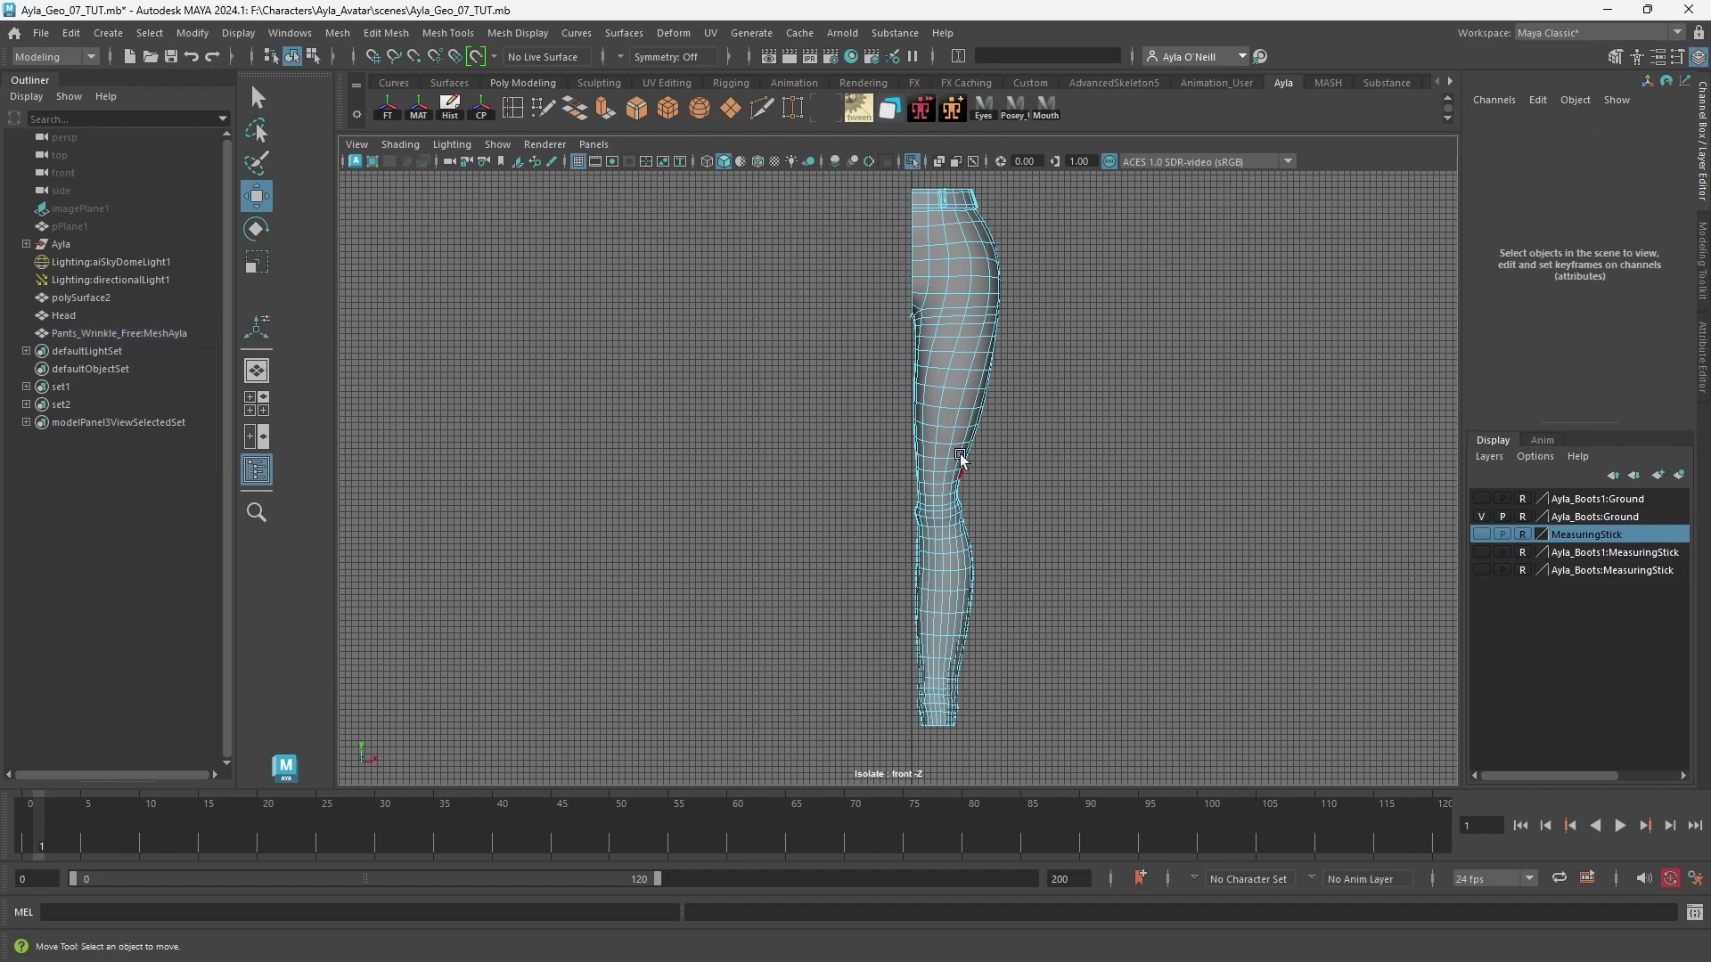
scroll(961, 457, up, 10)
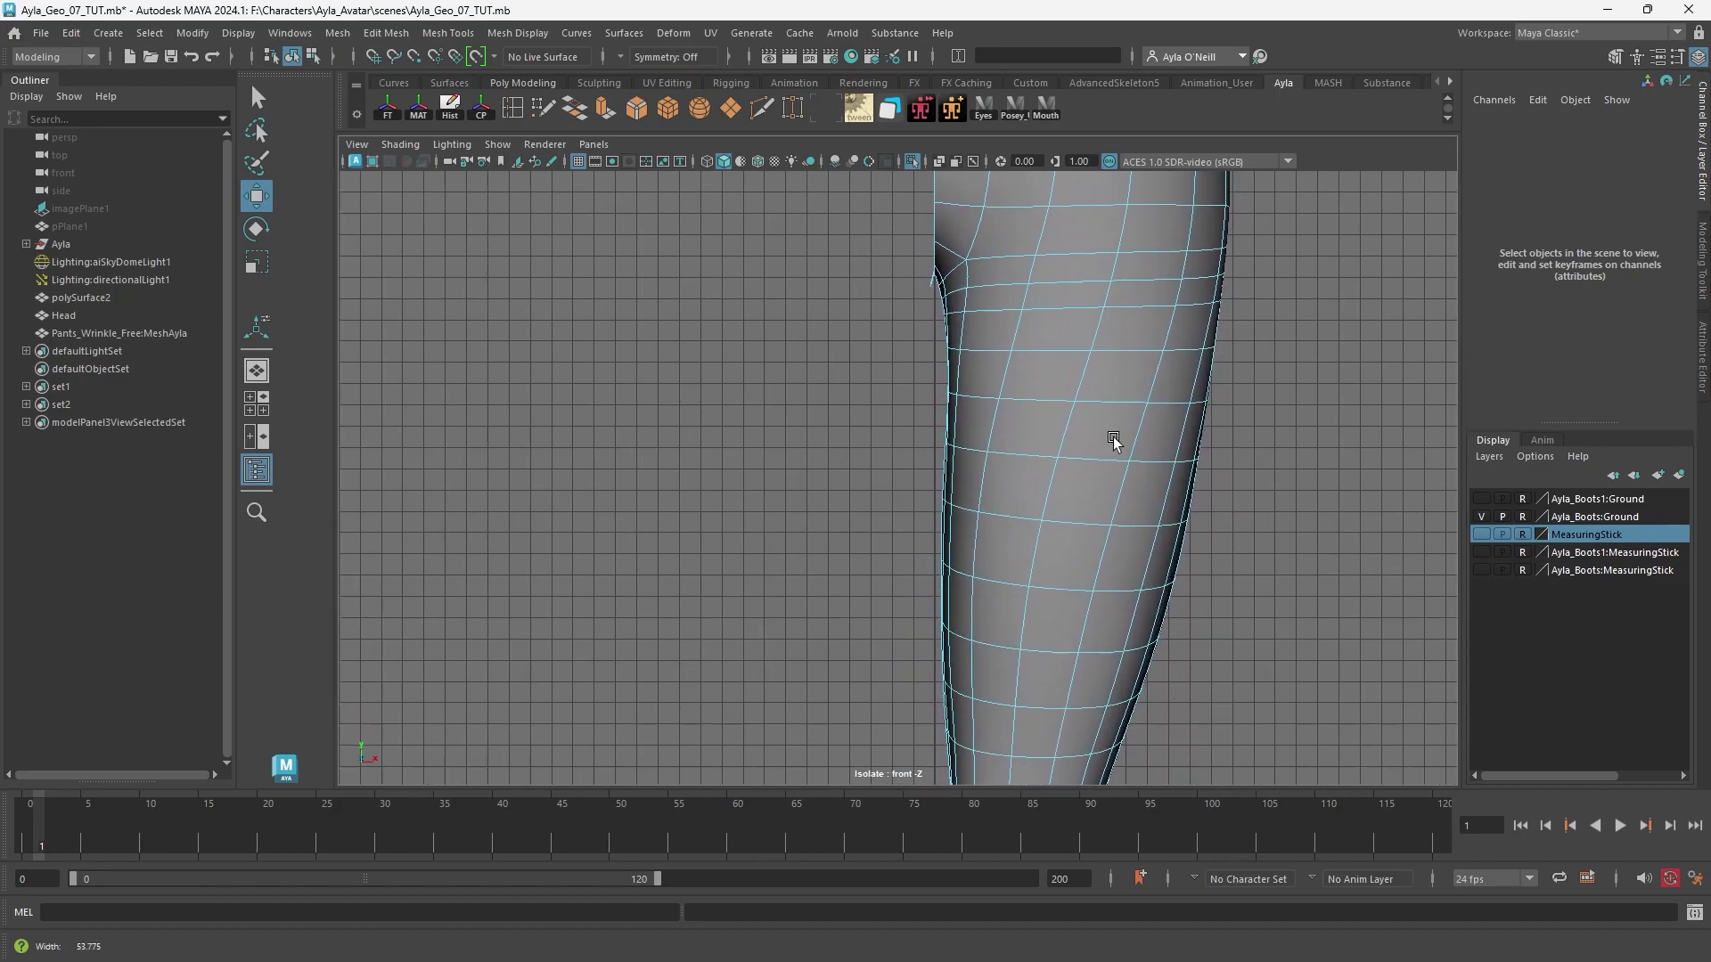
alt+right_drag(1114, 439, 1132, 437)
alt+middle_drag(995, 289, 978, 416)
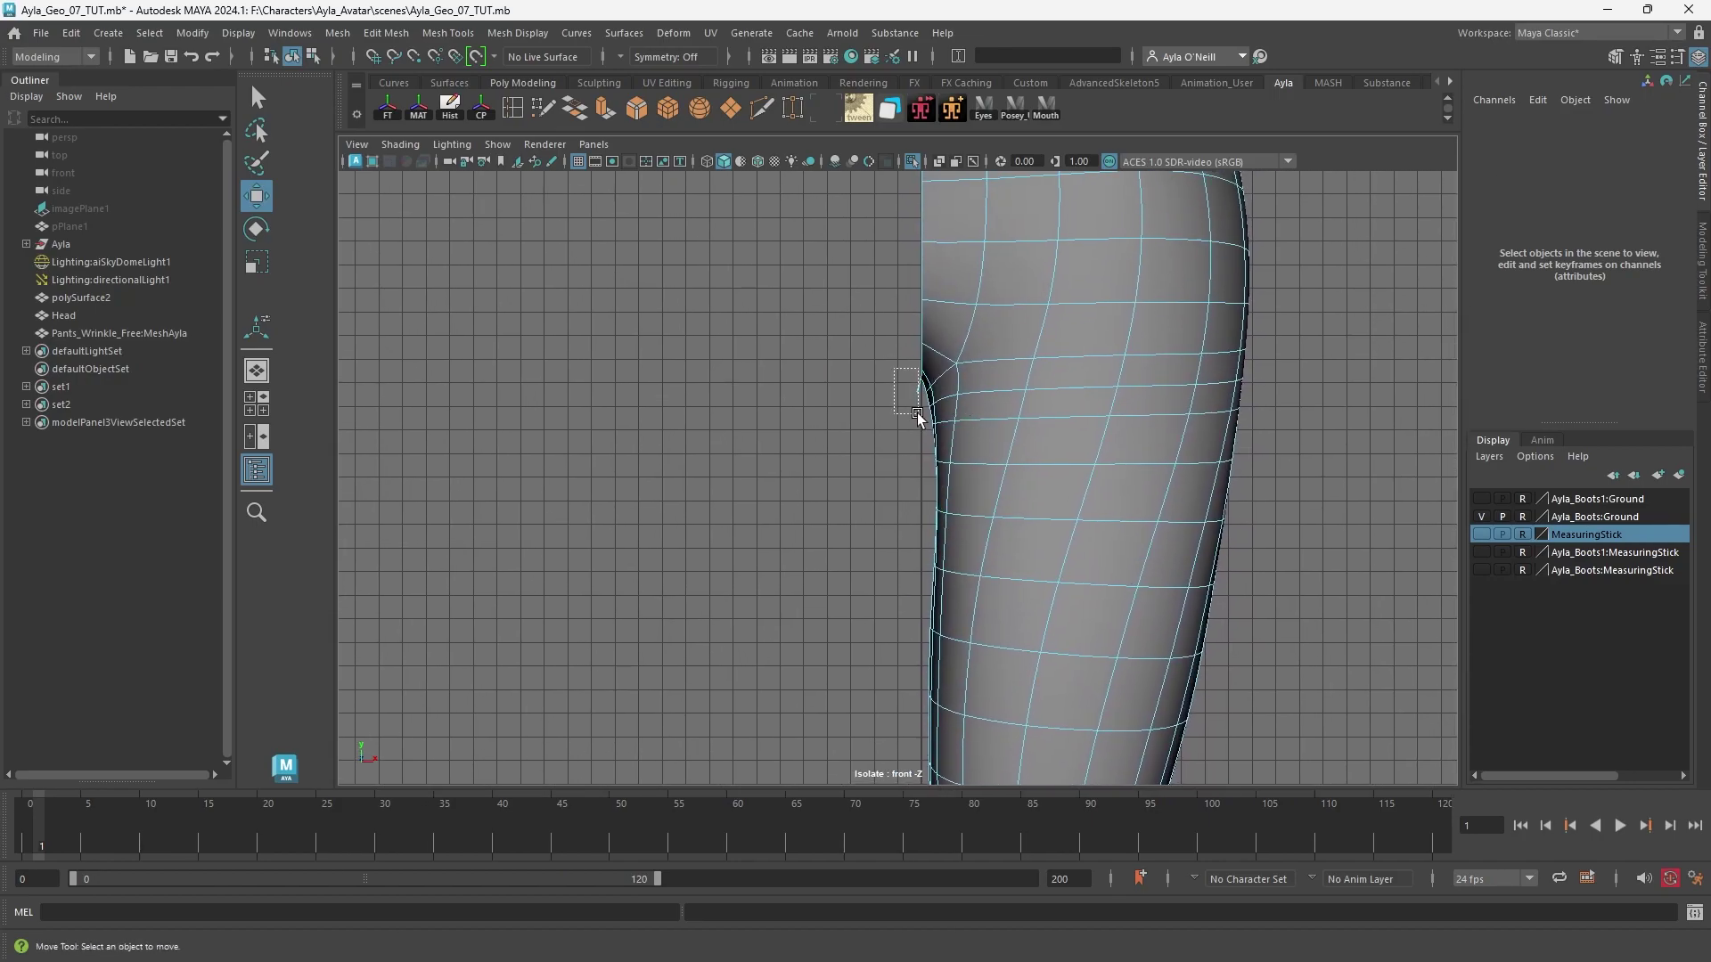
drag(918, 417, 921, 421)
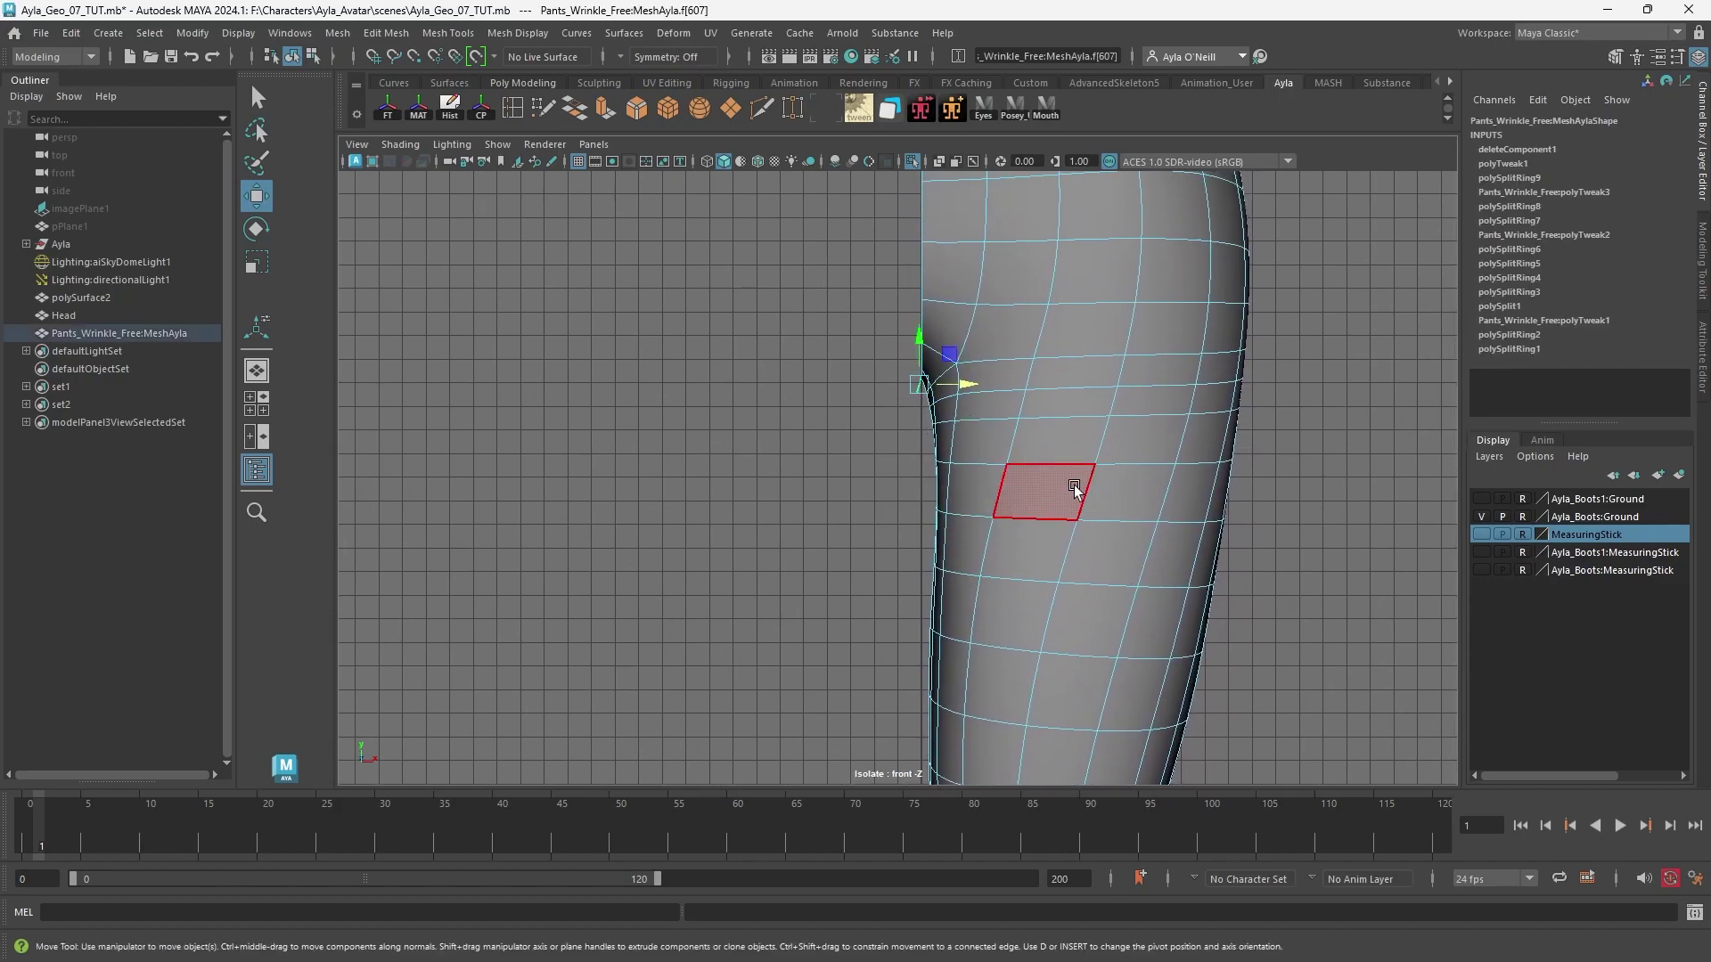
key(Delete)
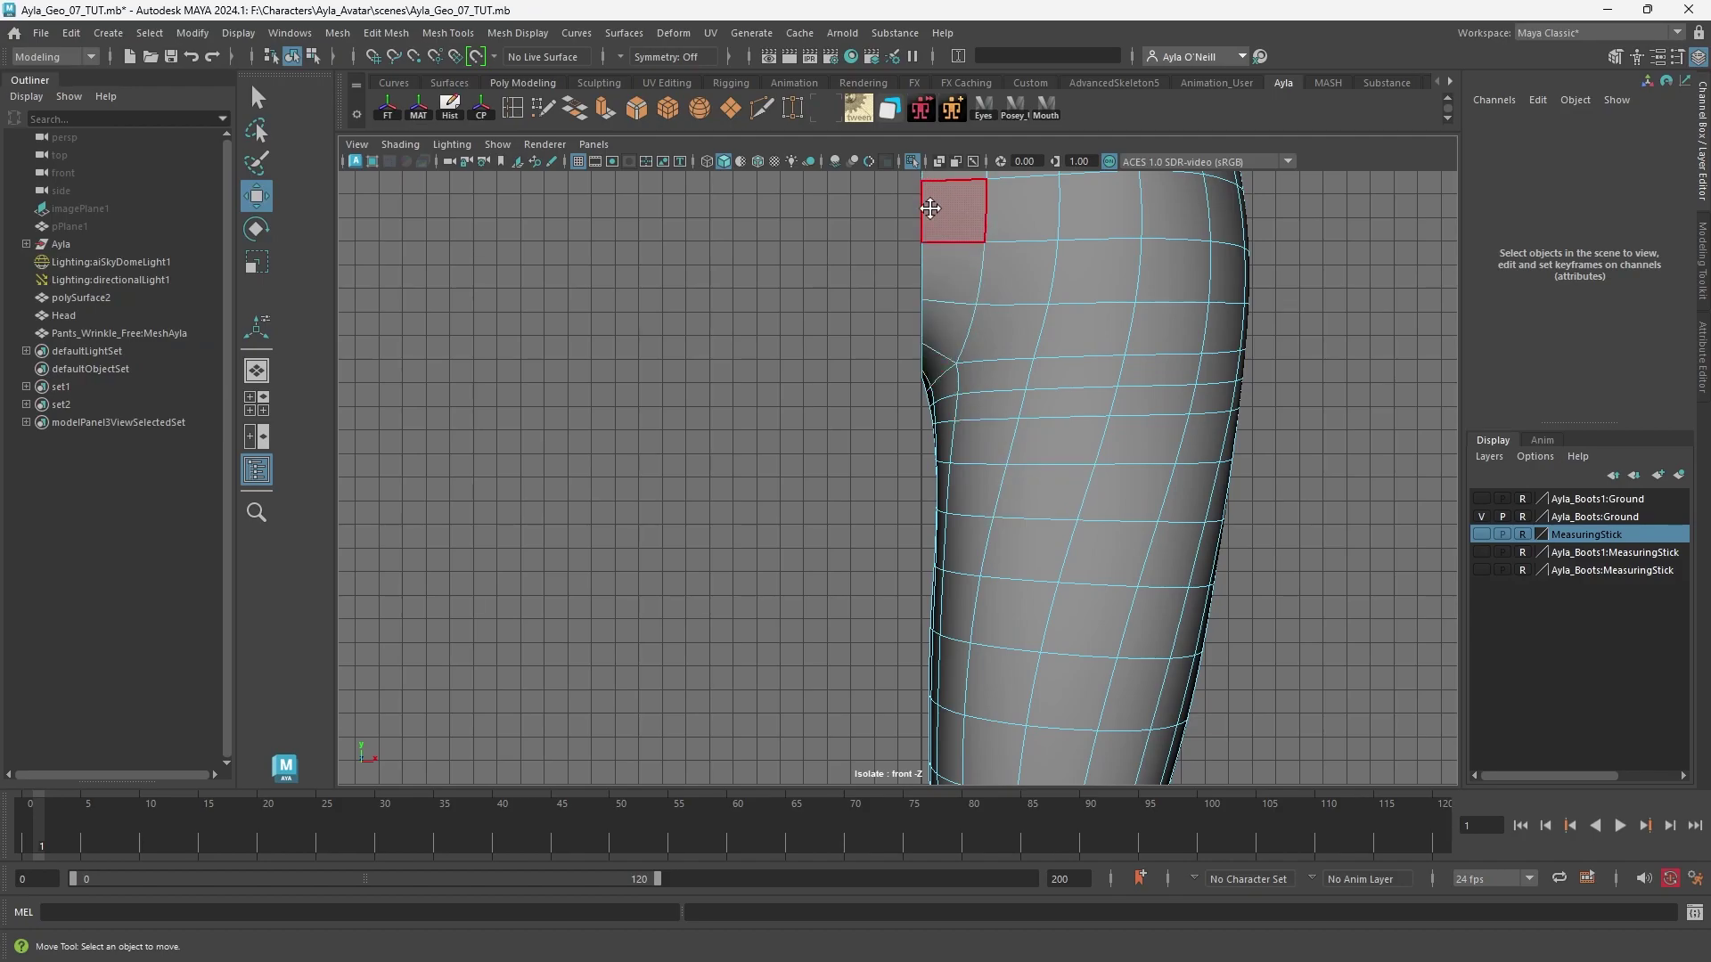
Inspect the cut center edge and the remaining leg from waistband to hem for leftover faces.
alt+middle_drag(930, 208, 917, 324)
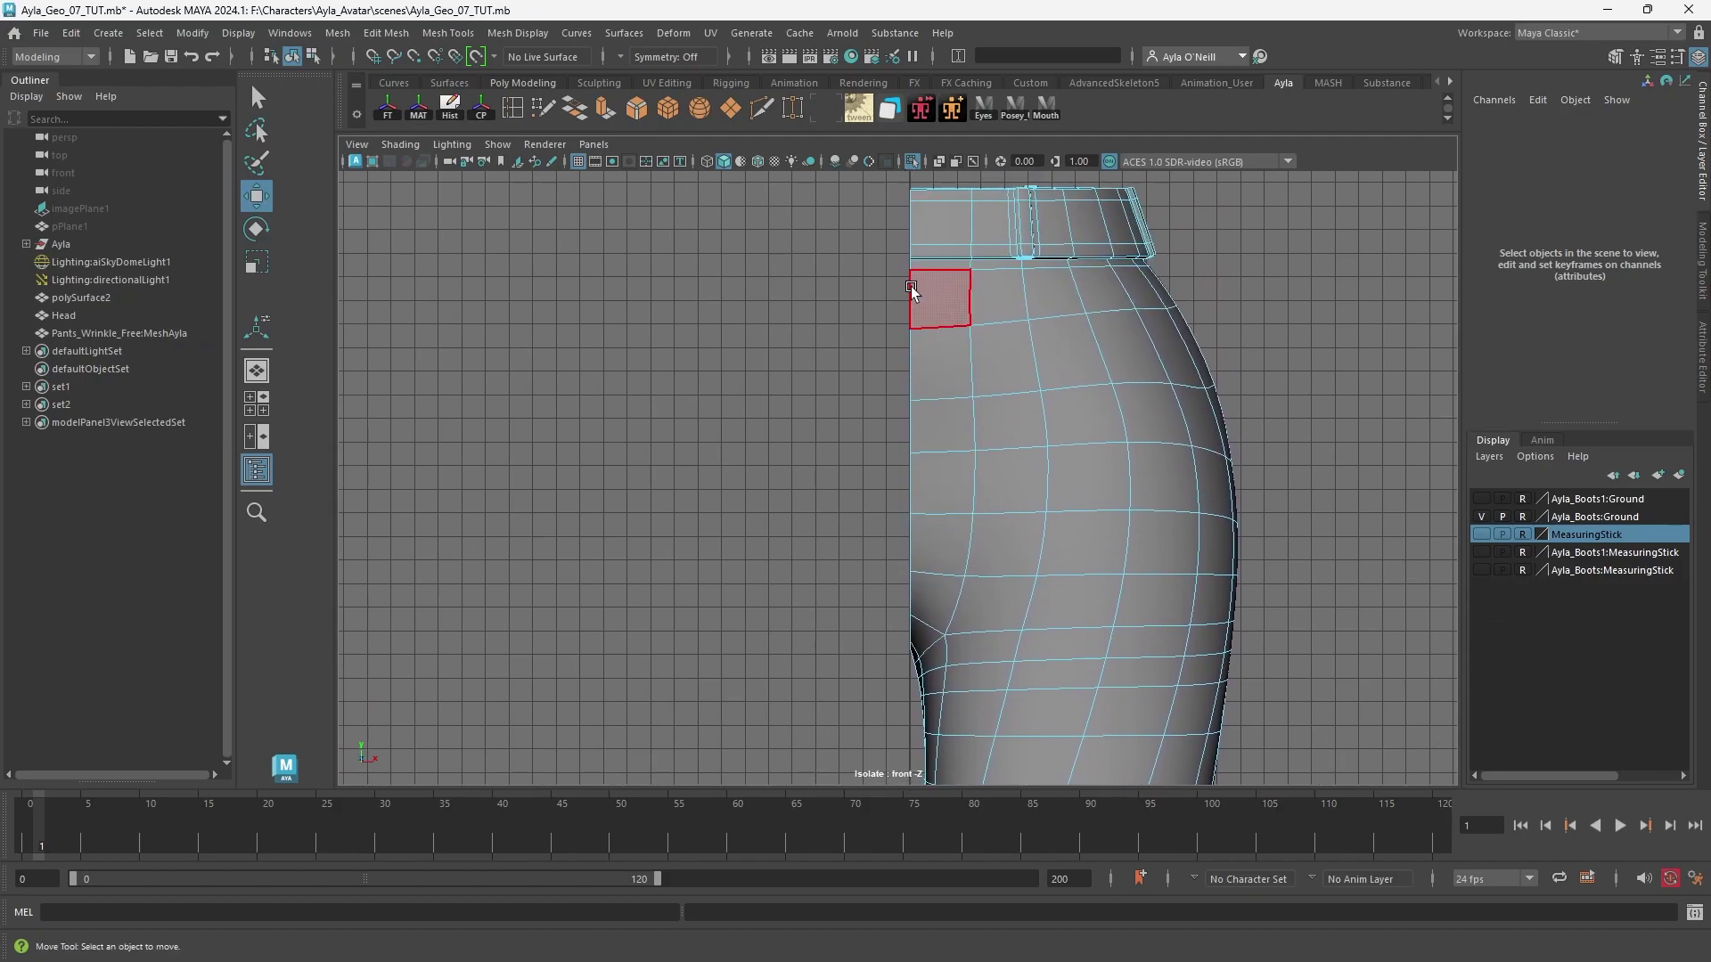
alt+middle_drag(942, 642, 899, 235)
mouse_move(875, 589)
alt+middle_down()
mouse_move(887, 334)
mouse_move(867, 406)
alt+middle_up()
mouse_move(951, 592)
alt+middle_down()
mouse_move(934, 276)
mouse_move(958, 316)
alt+middle_up()
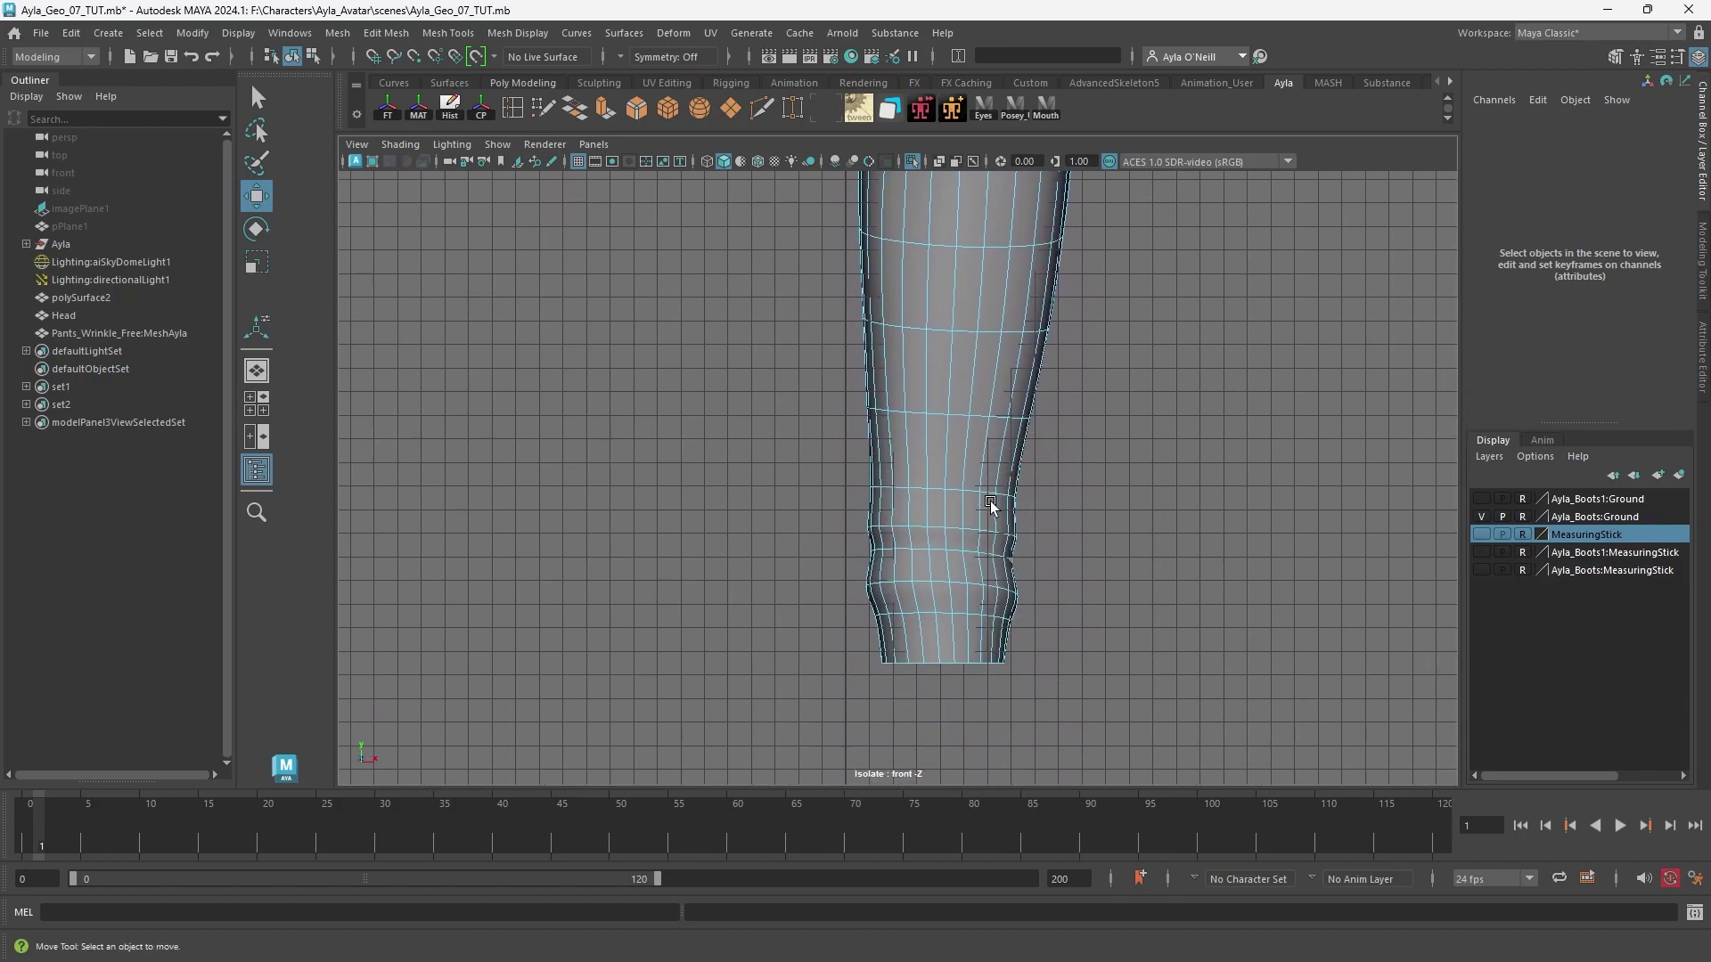
alt+middle_drag(959, 522, 958, 603)
alt+middle_drag(982, 494, 980, 587)
scroll(983, 342, down, 10)
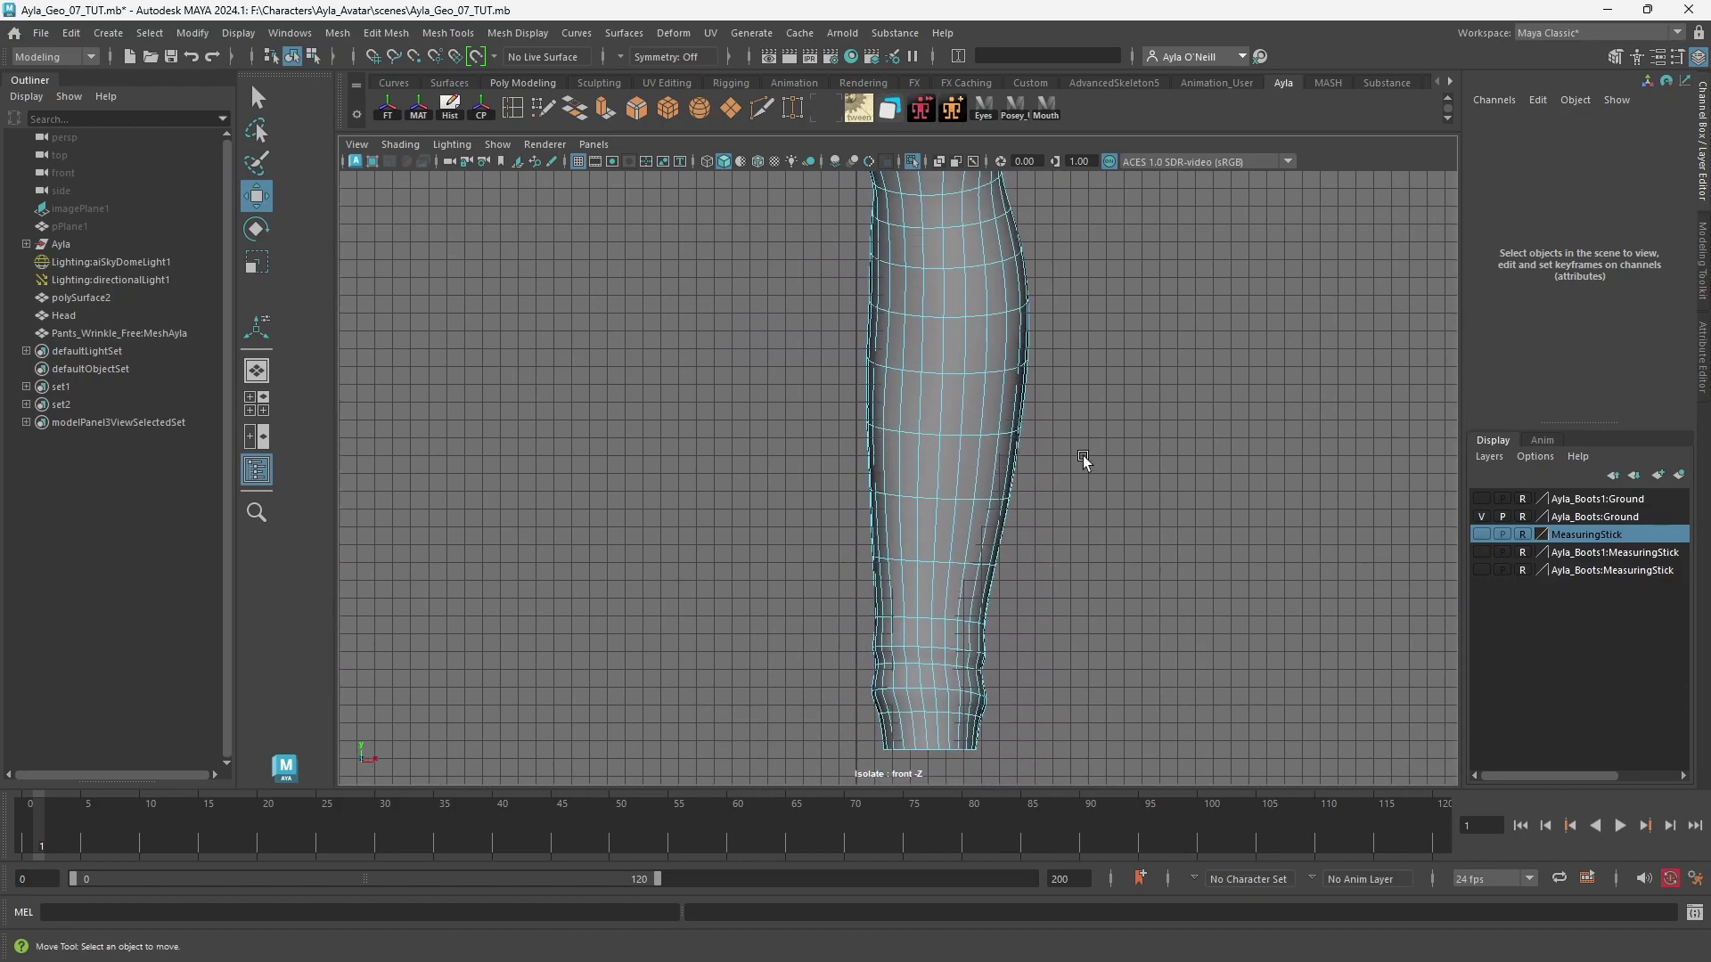
scroll(978, 313, down, 5)
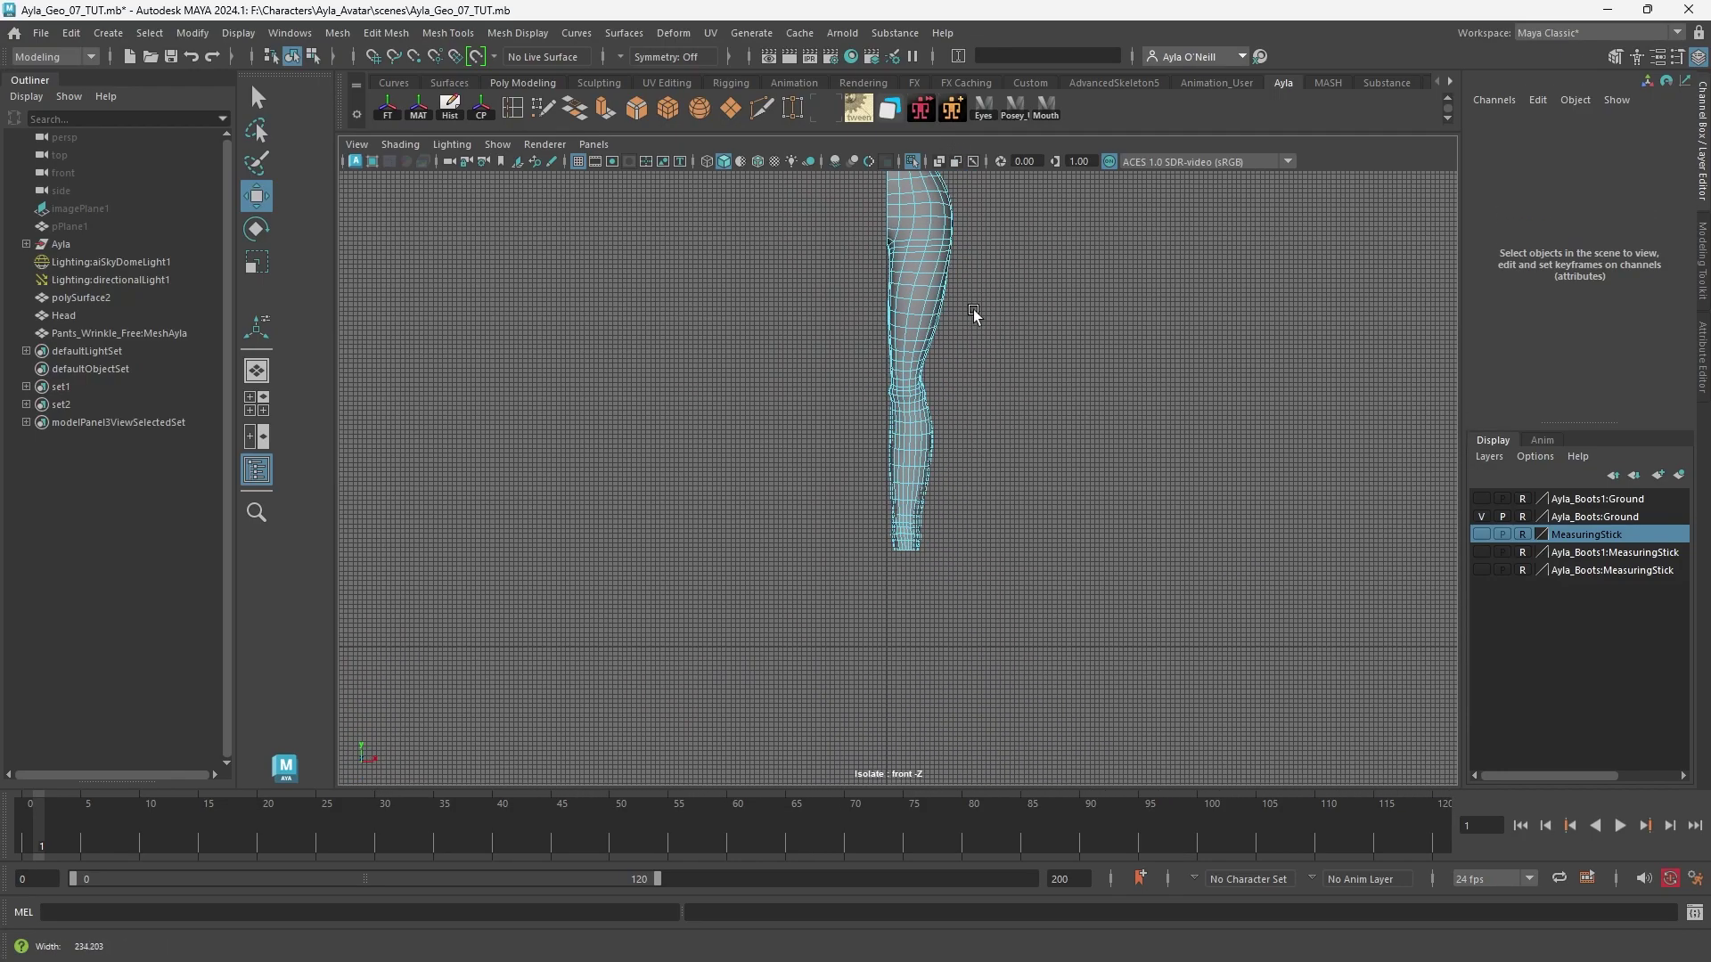
Return to the four-view layout and switch the half pants back to object mode.
key(space)
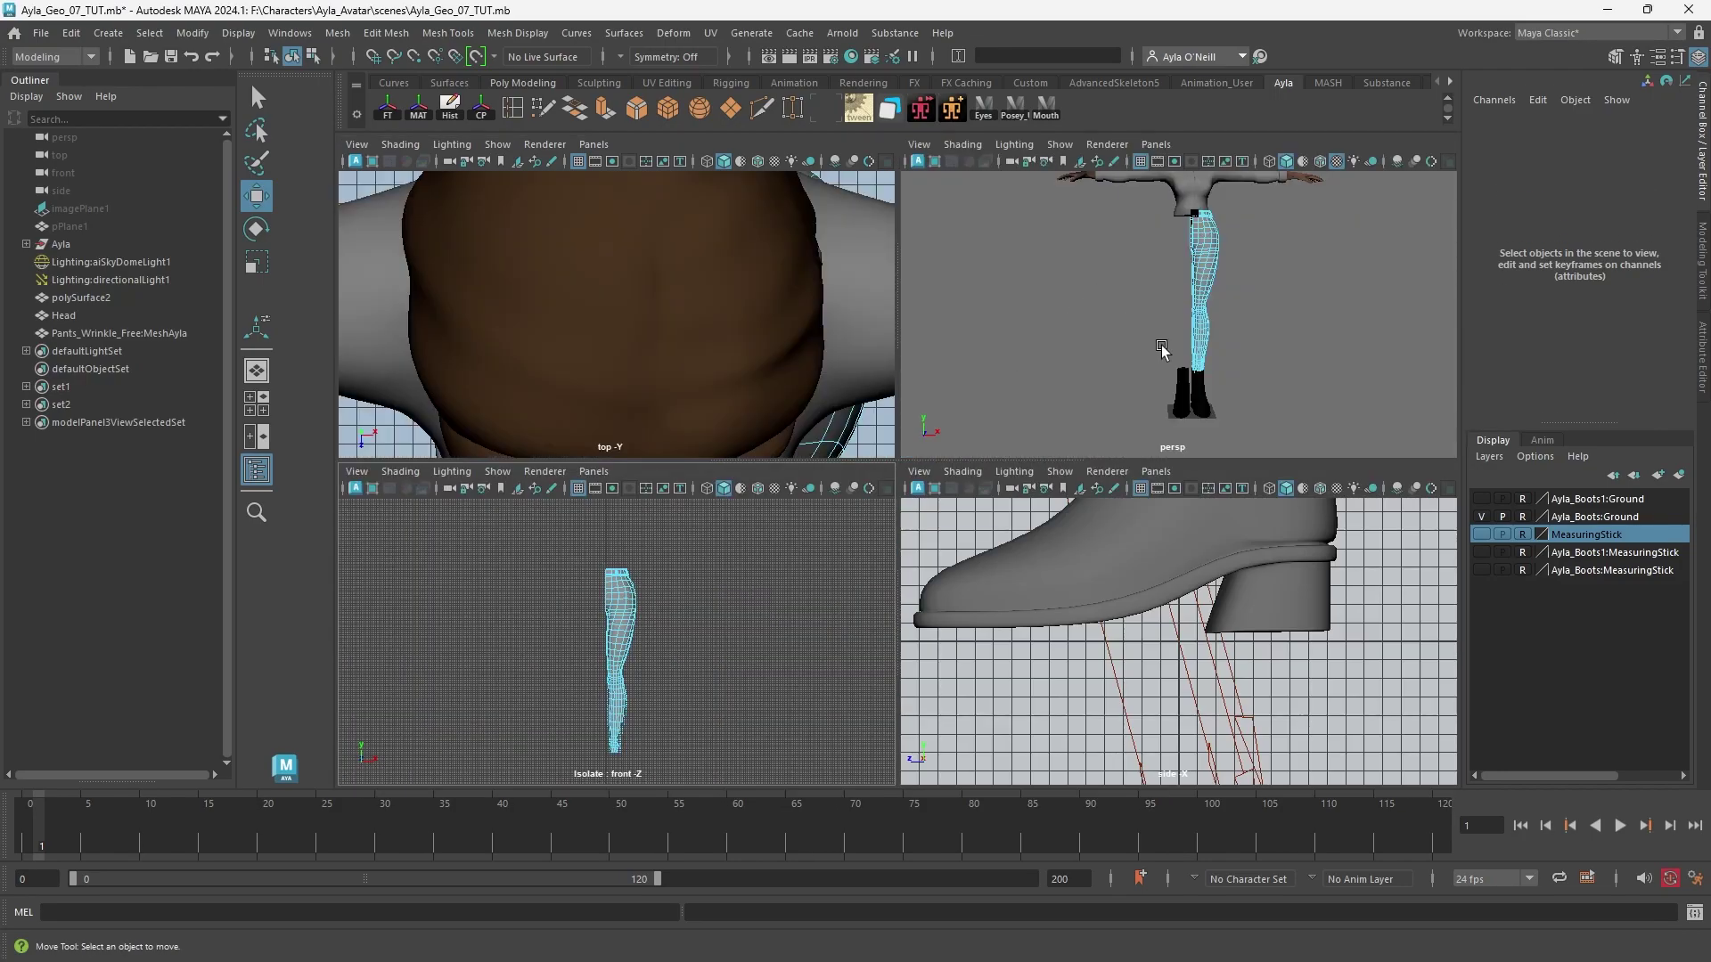
right_drag(1200, 271, 1271, 246)
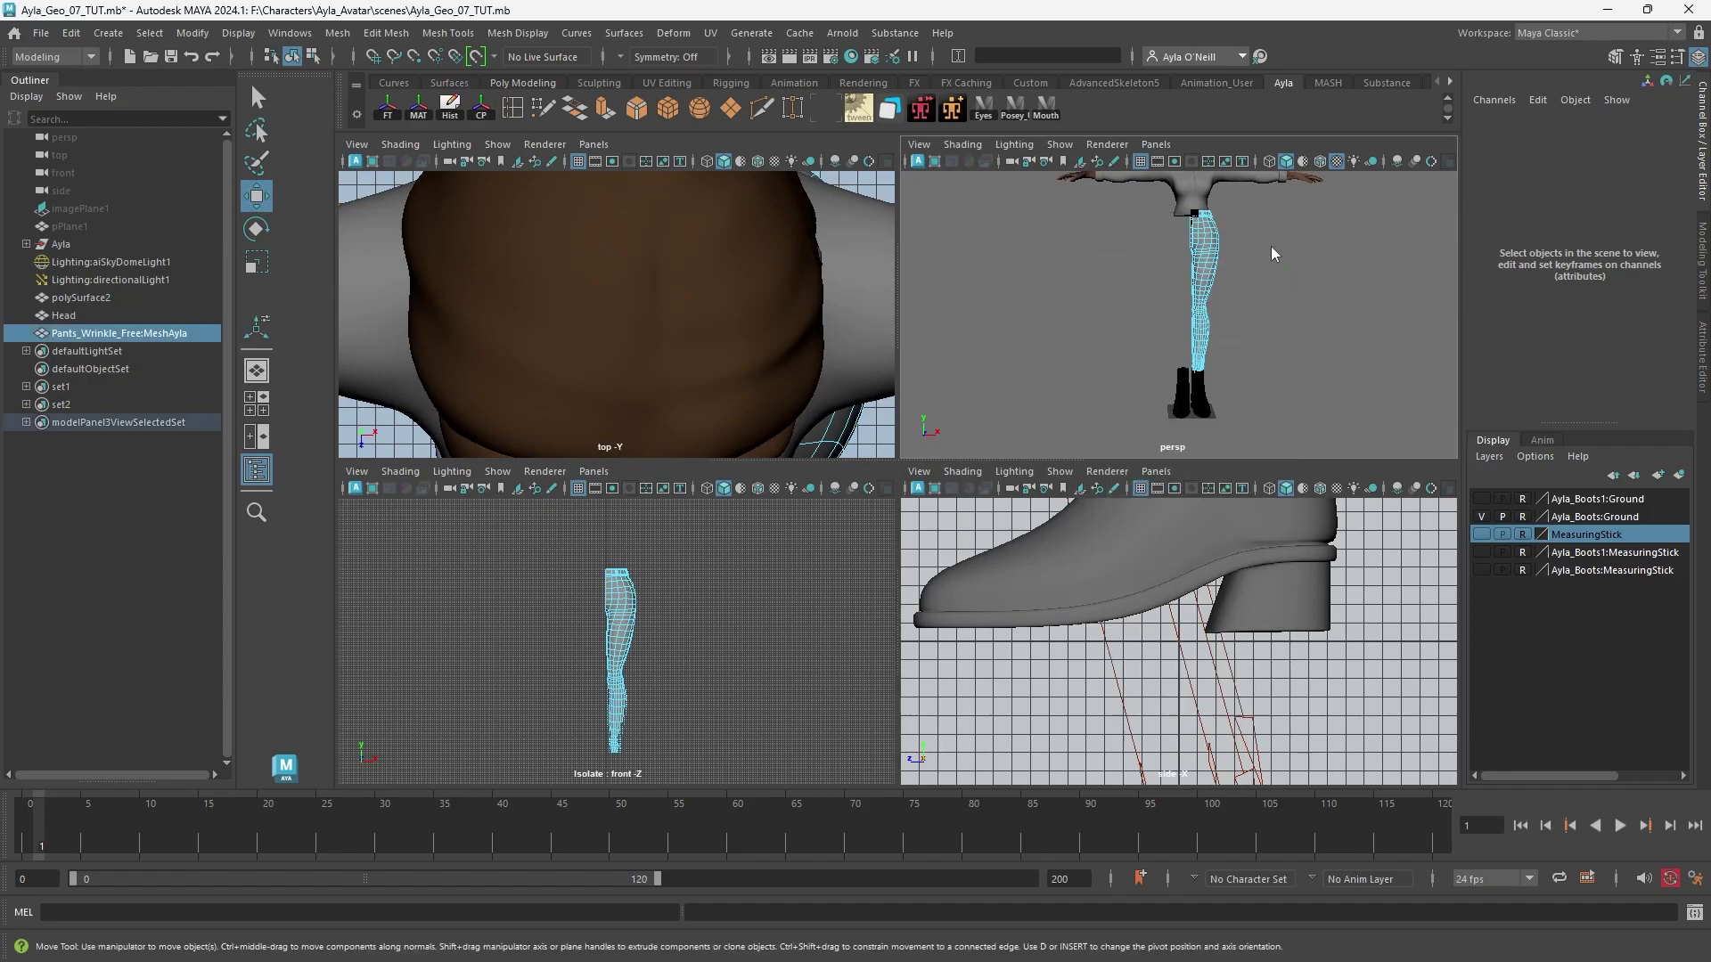
Enlarge the perspective view to full size and frame the half pants in object mode.
scroll(1220, 274, down, 3)
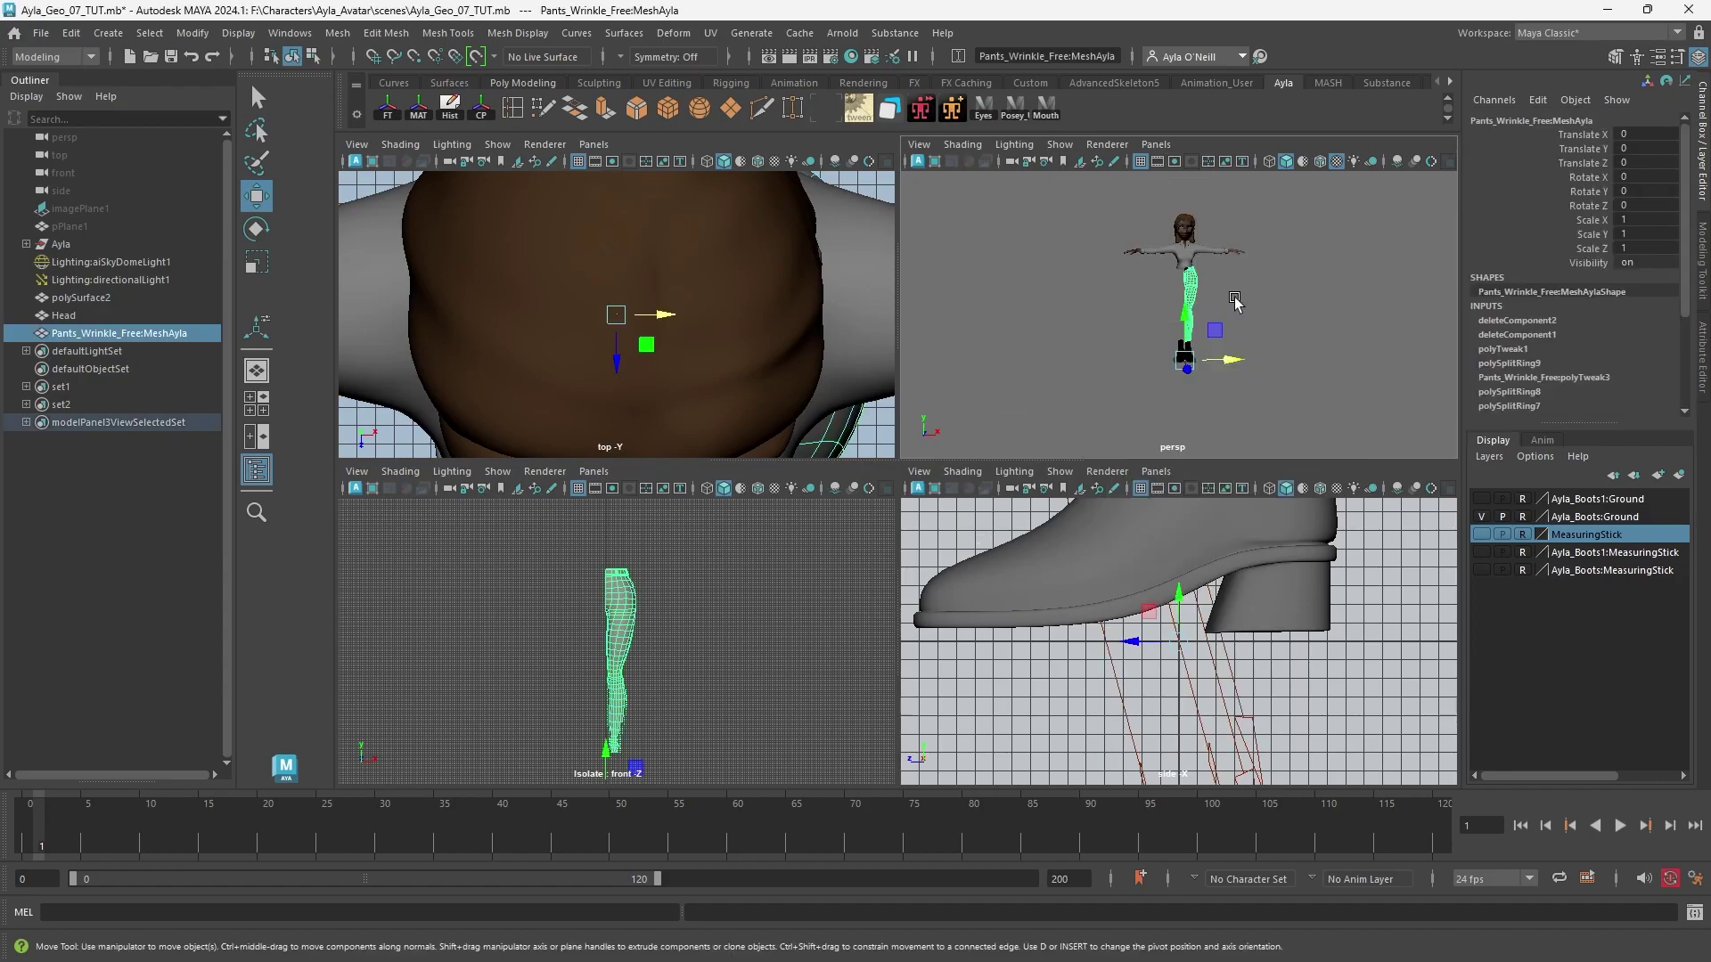
key(space)
scroll(916, 560, up, 6)
alt+drag(982, 479, 970, 370)
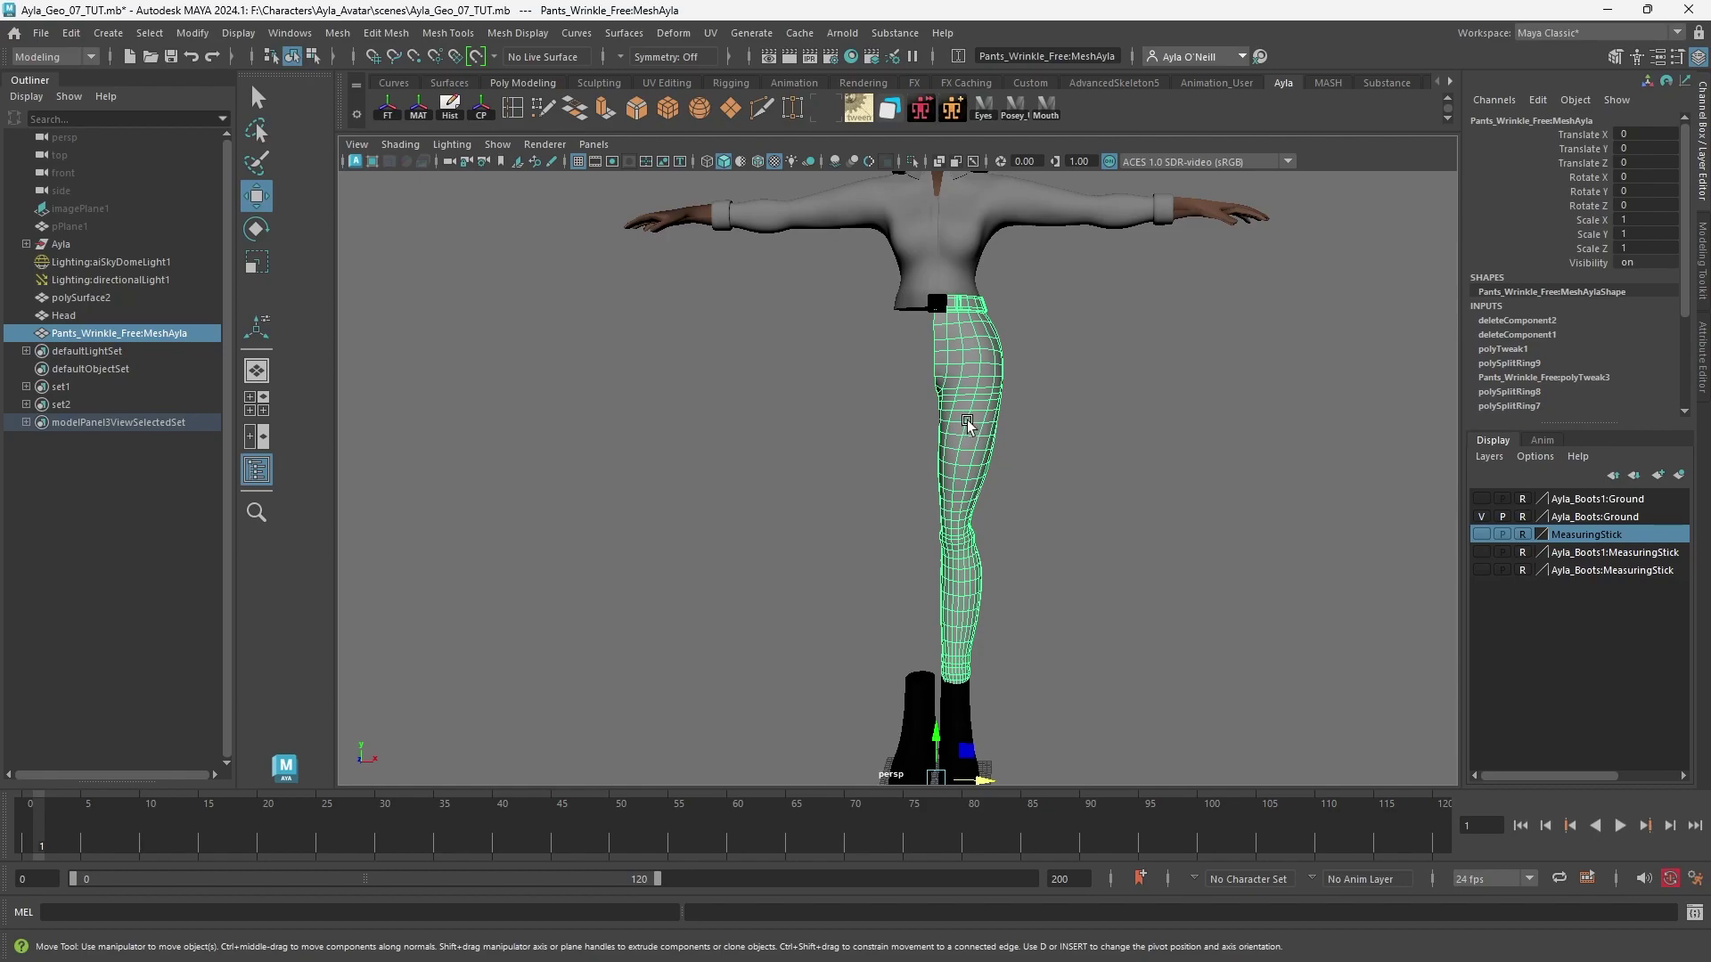
right_drag(968, 423, 1022, 398)
scroll(960, 570, down, 2)
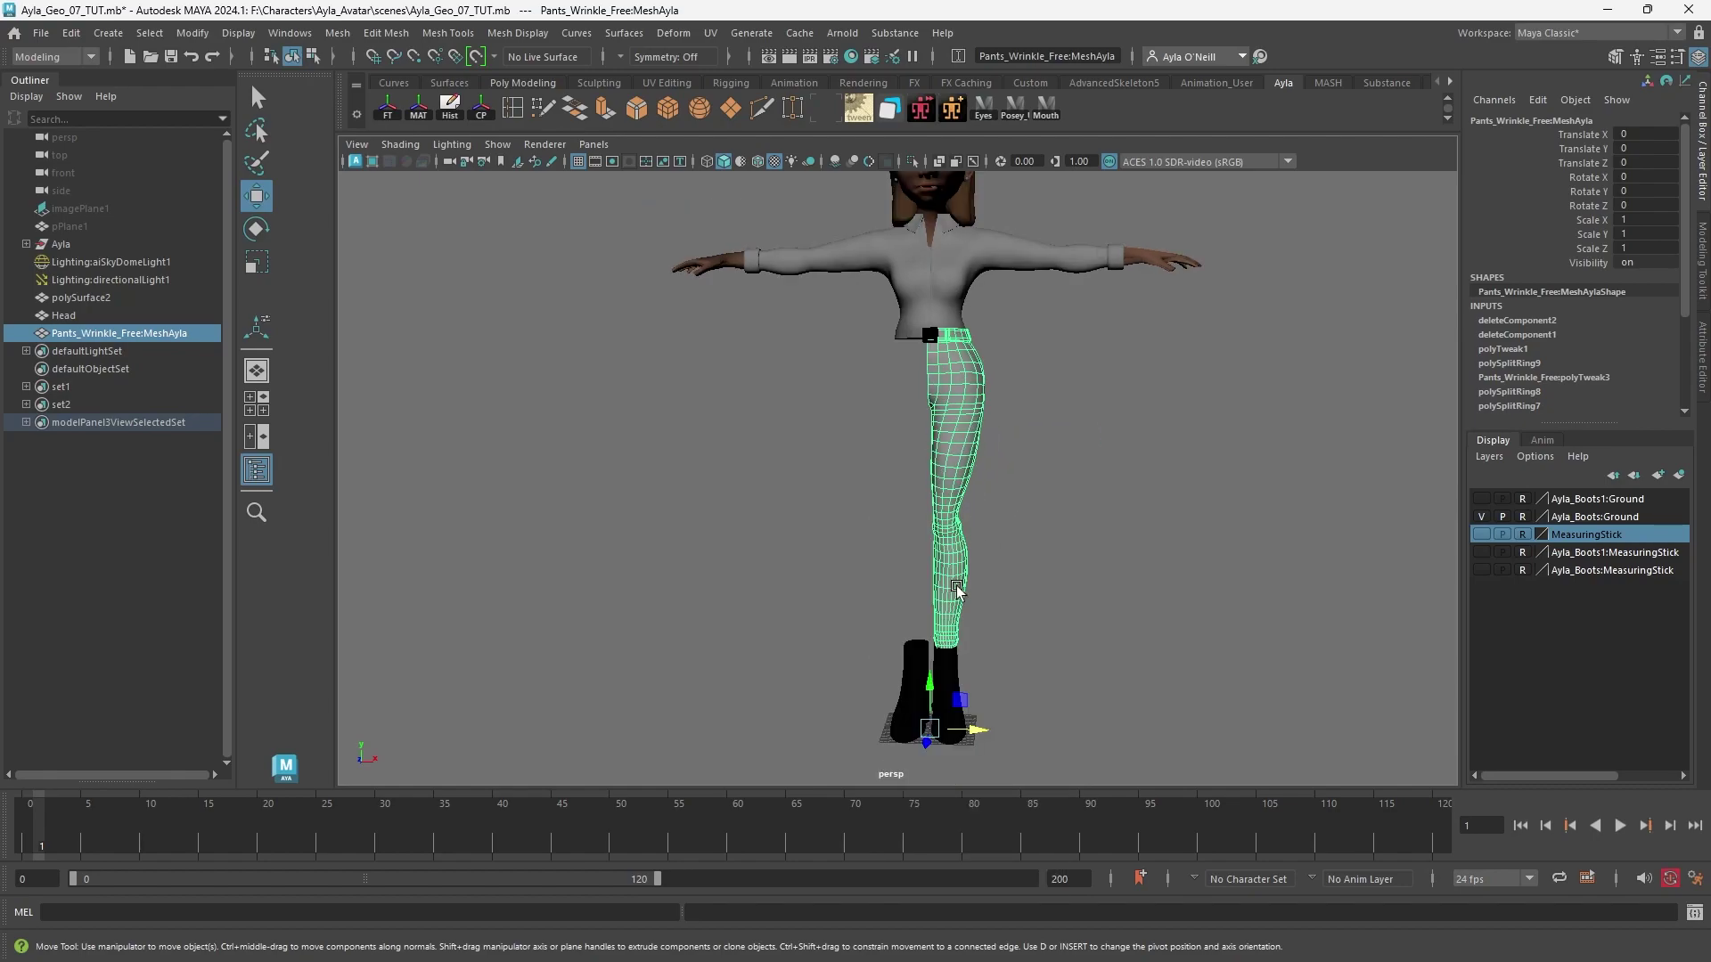
Examine where the pivot of the half pants sits on the ground grid between the boots.
alt+middle_drag(950, 595, 915, 501)
alt+right_drag(945, 544, 1077, 680)
alt+middle_drag(1051, 648, 1059, 608)
alt+drag(1060, 608, 1039, 650)
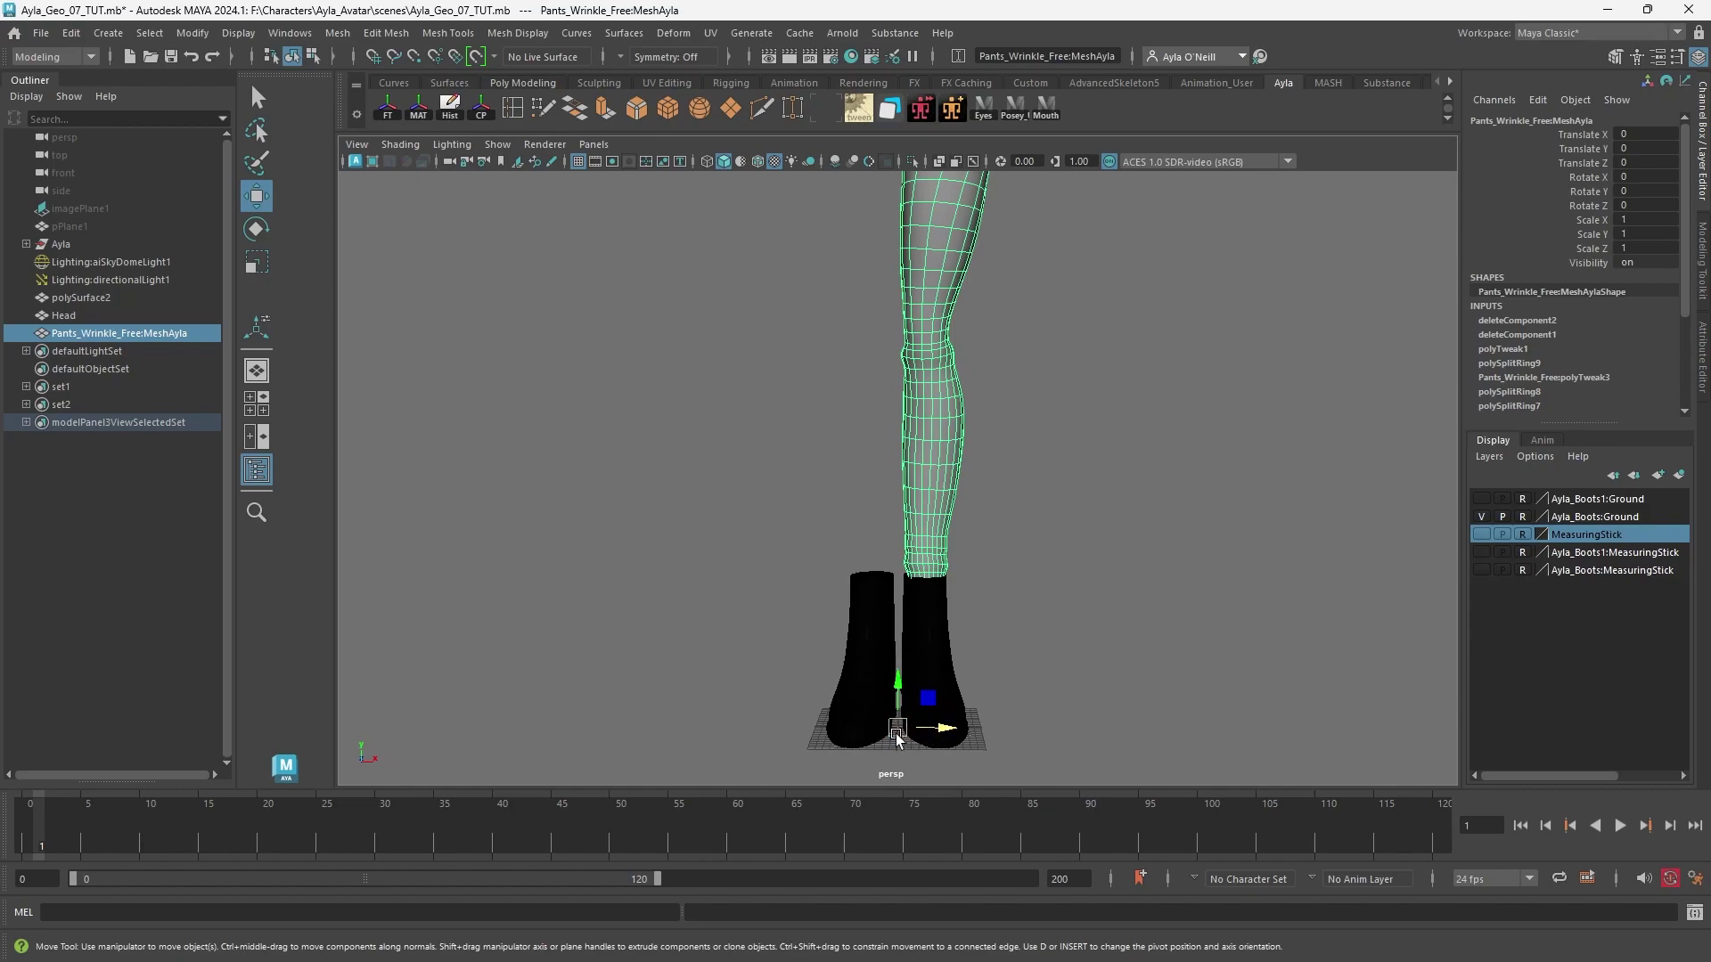
scroll(905, 729, up, 8)
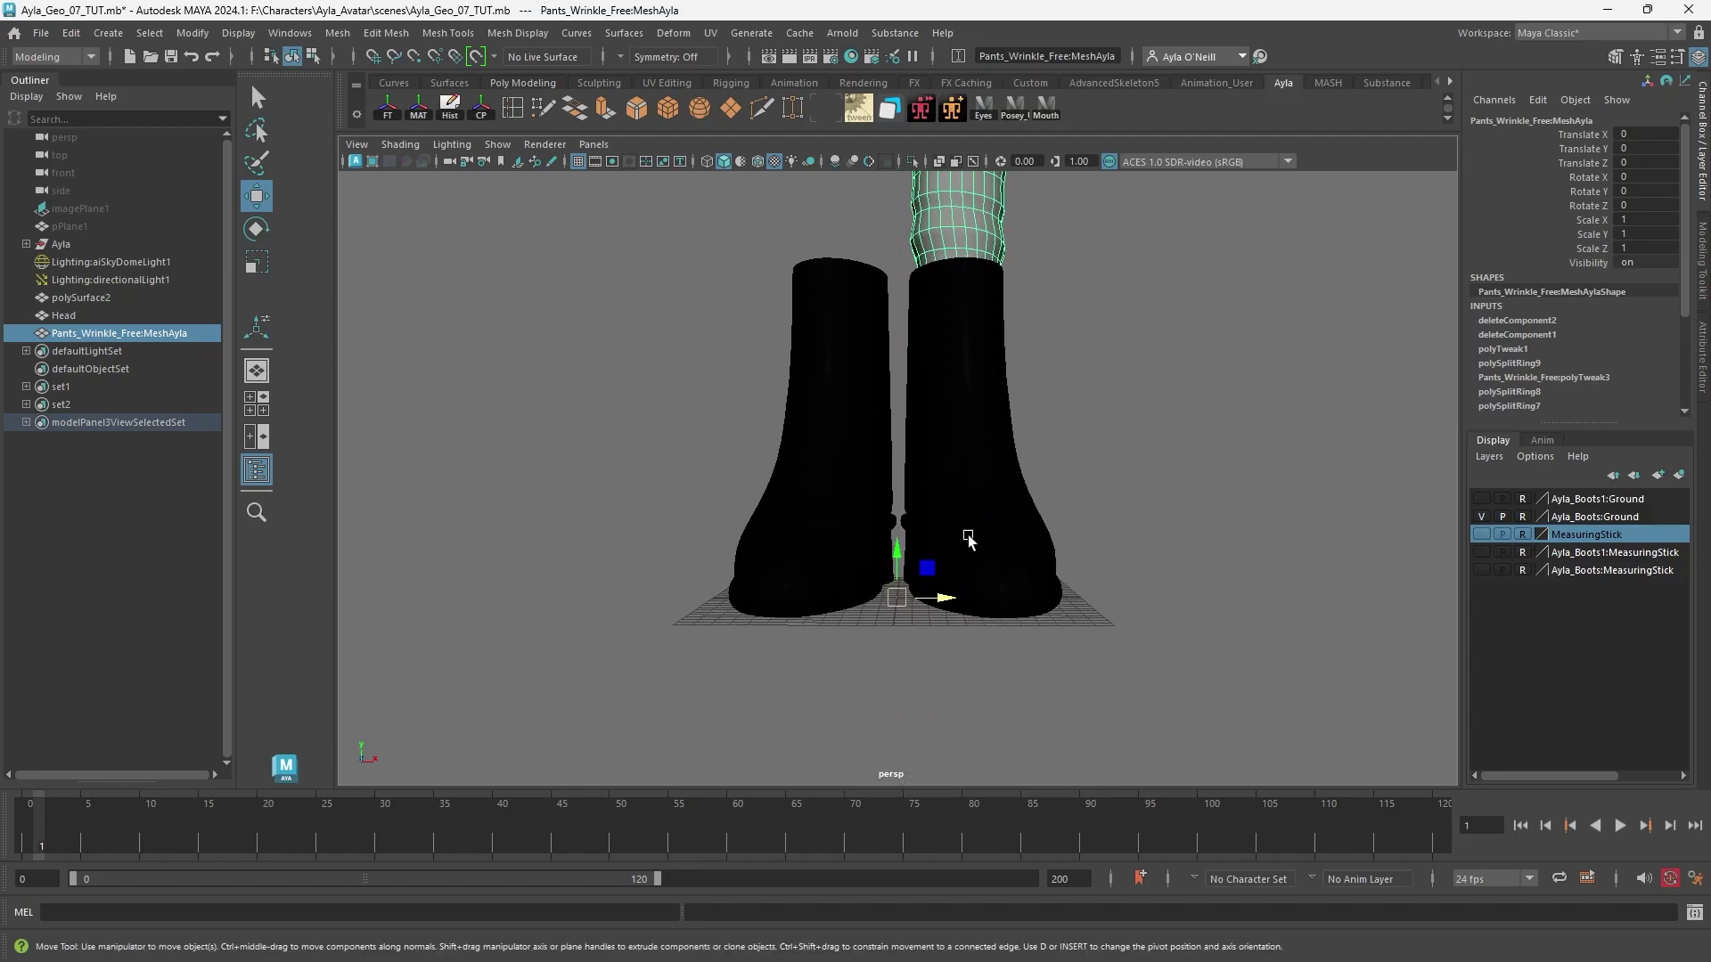
alt+right_drag(969, 537, 1205, 772)
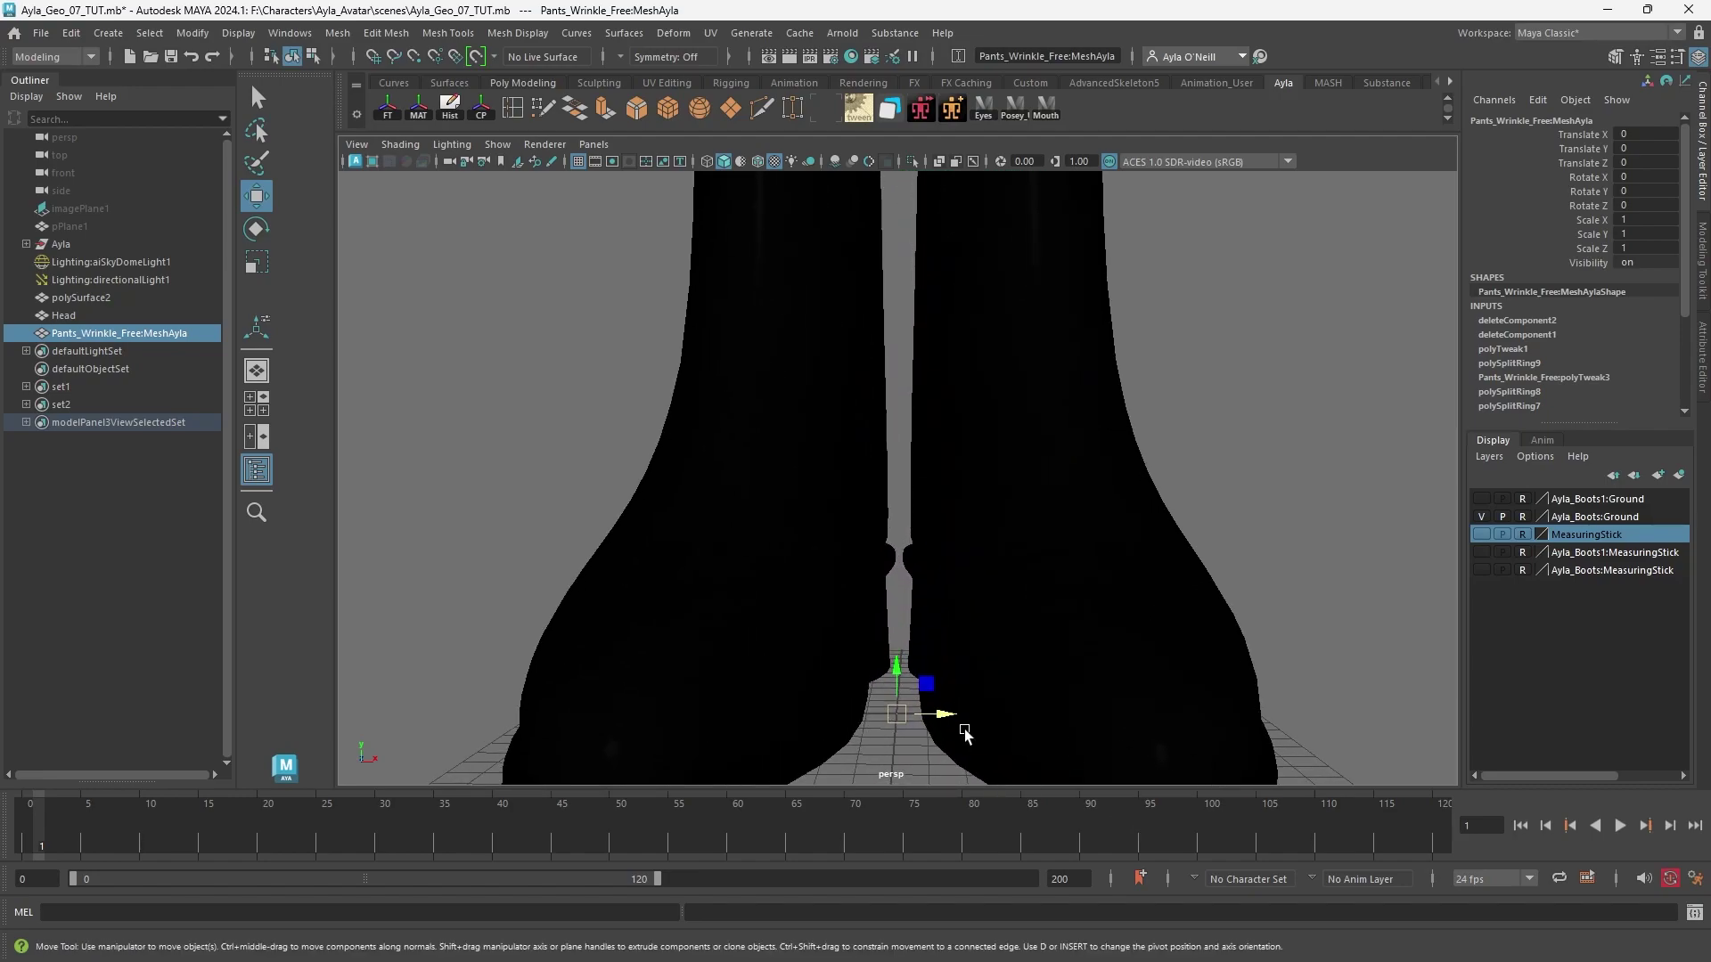
alt+drag(964, 728, 954, 748)
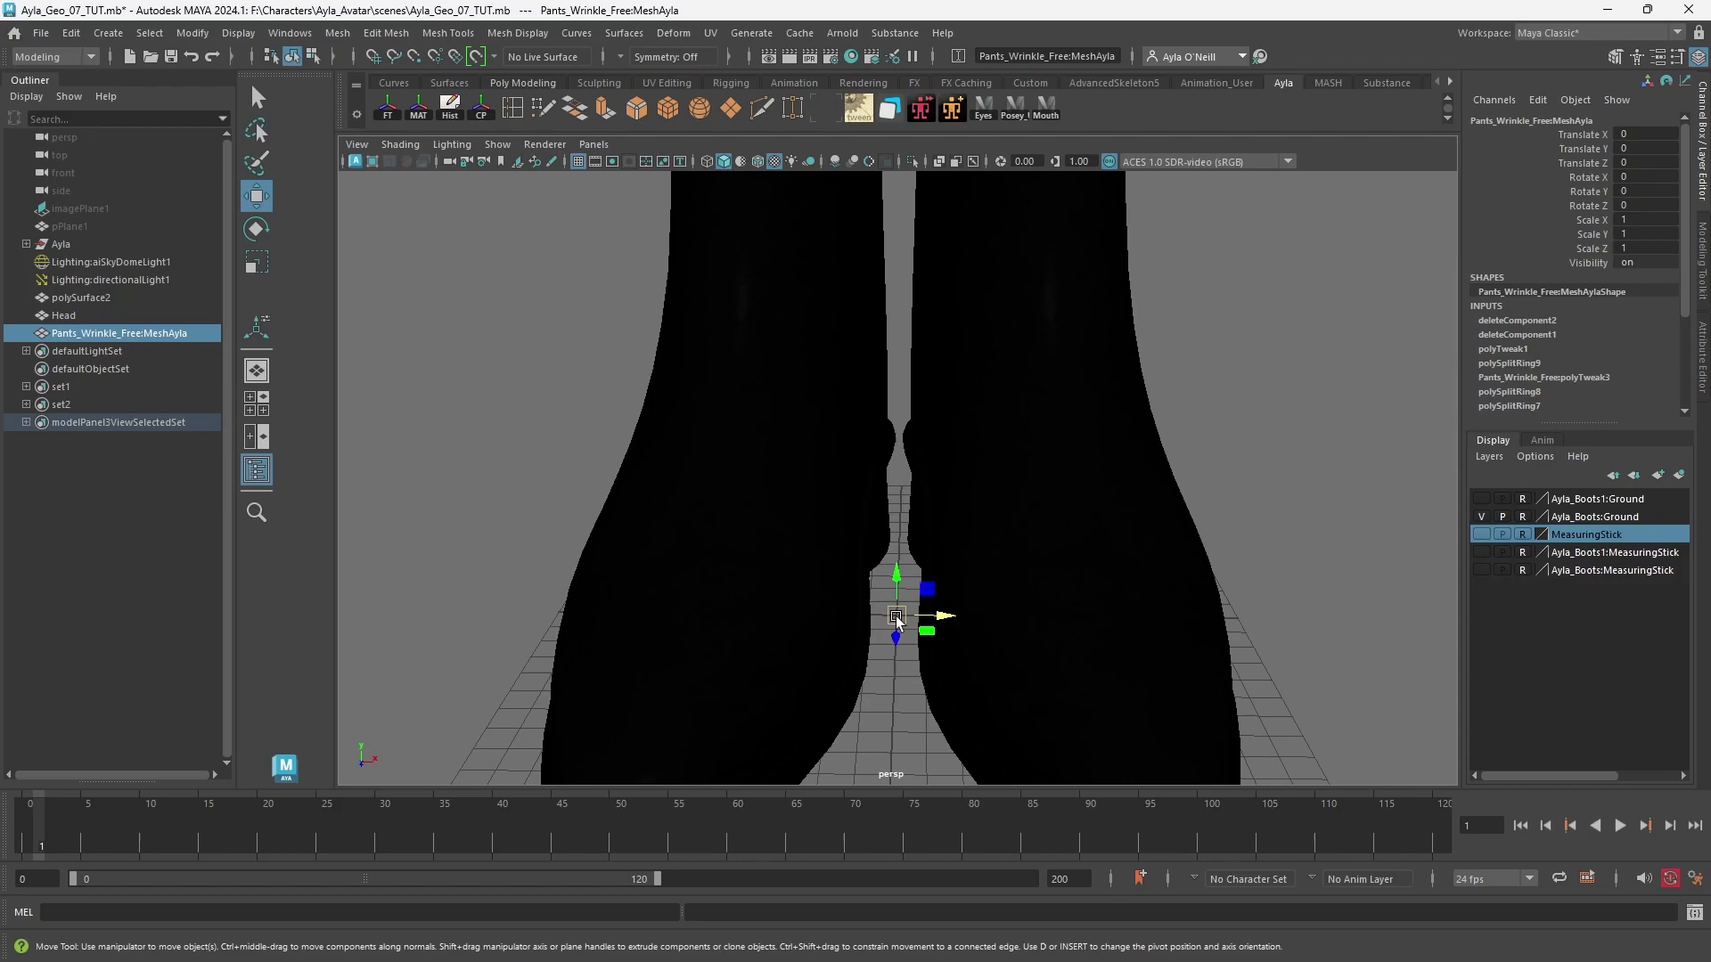
scroll(912, 596, down, 5)
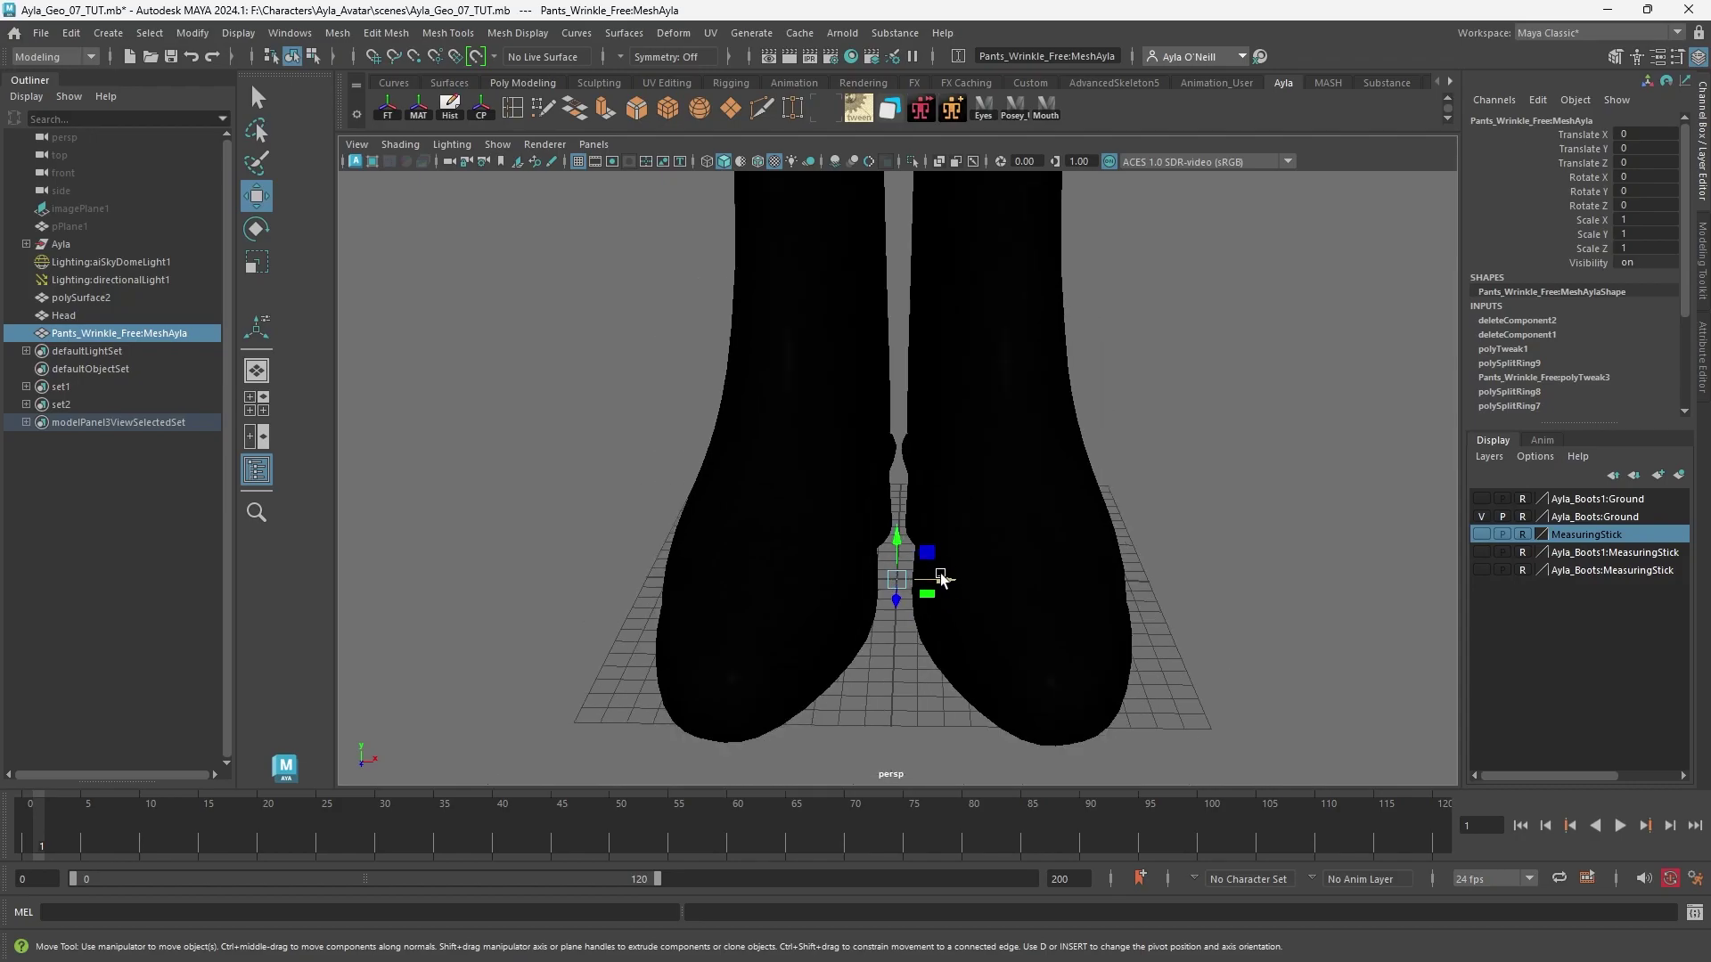
alt+middle_drag(1004, 403, 993, 507)
alt+drag(993, 508, 981, 473)
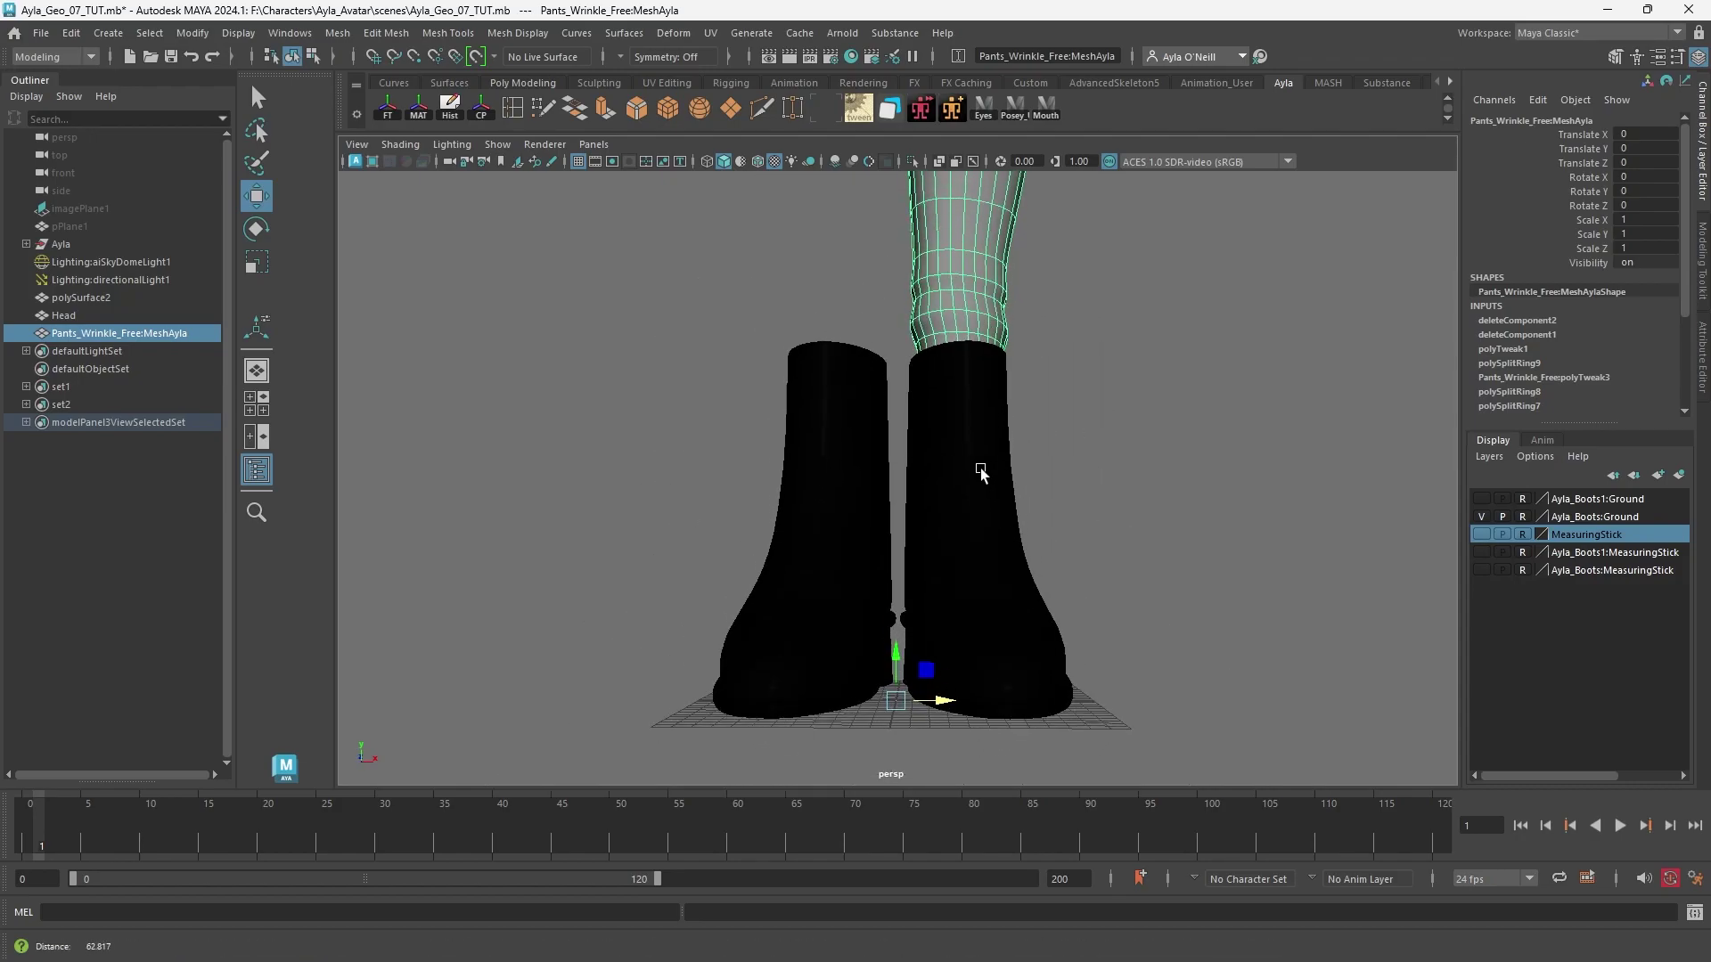
scroll(979, 468, down, 2)
alt+middle_drag(963, 398, 959, 500)
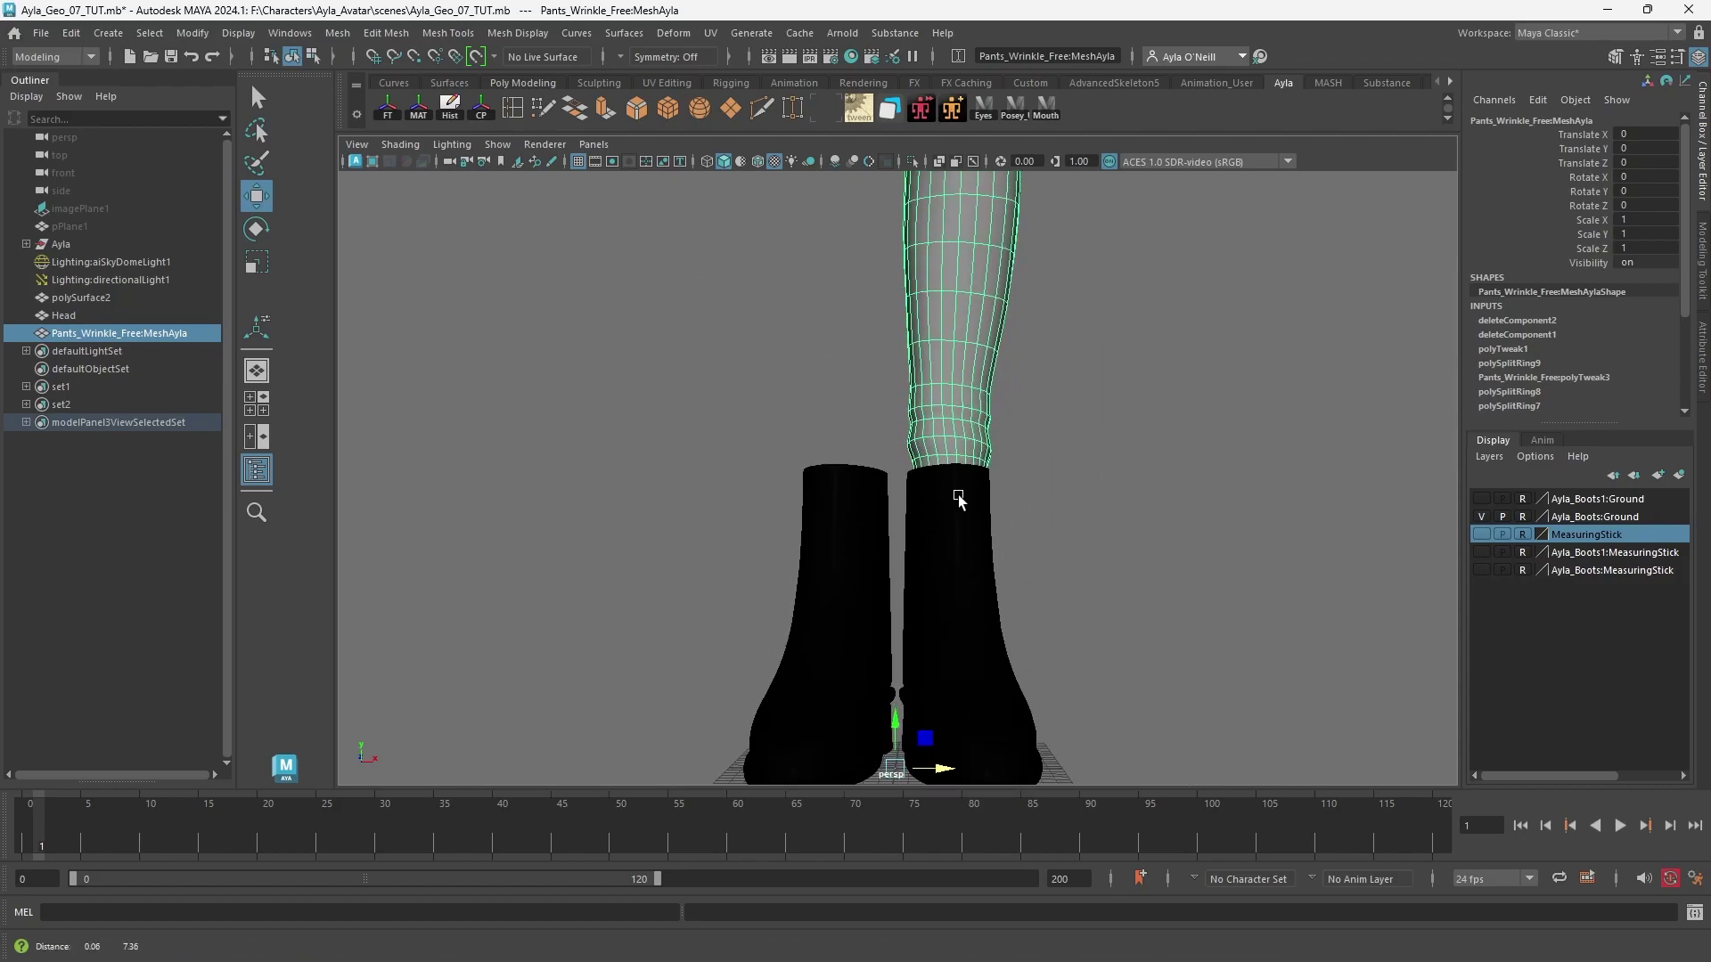
Center the pivot of the half pants on its own geometry.
click(484, 116)
alt+right_drag(1076, 368, 921, 417)
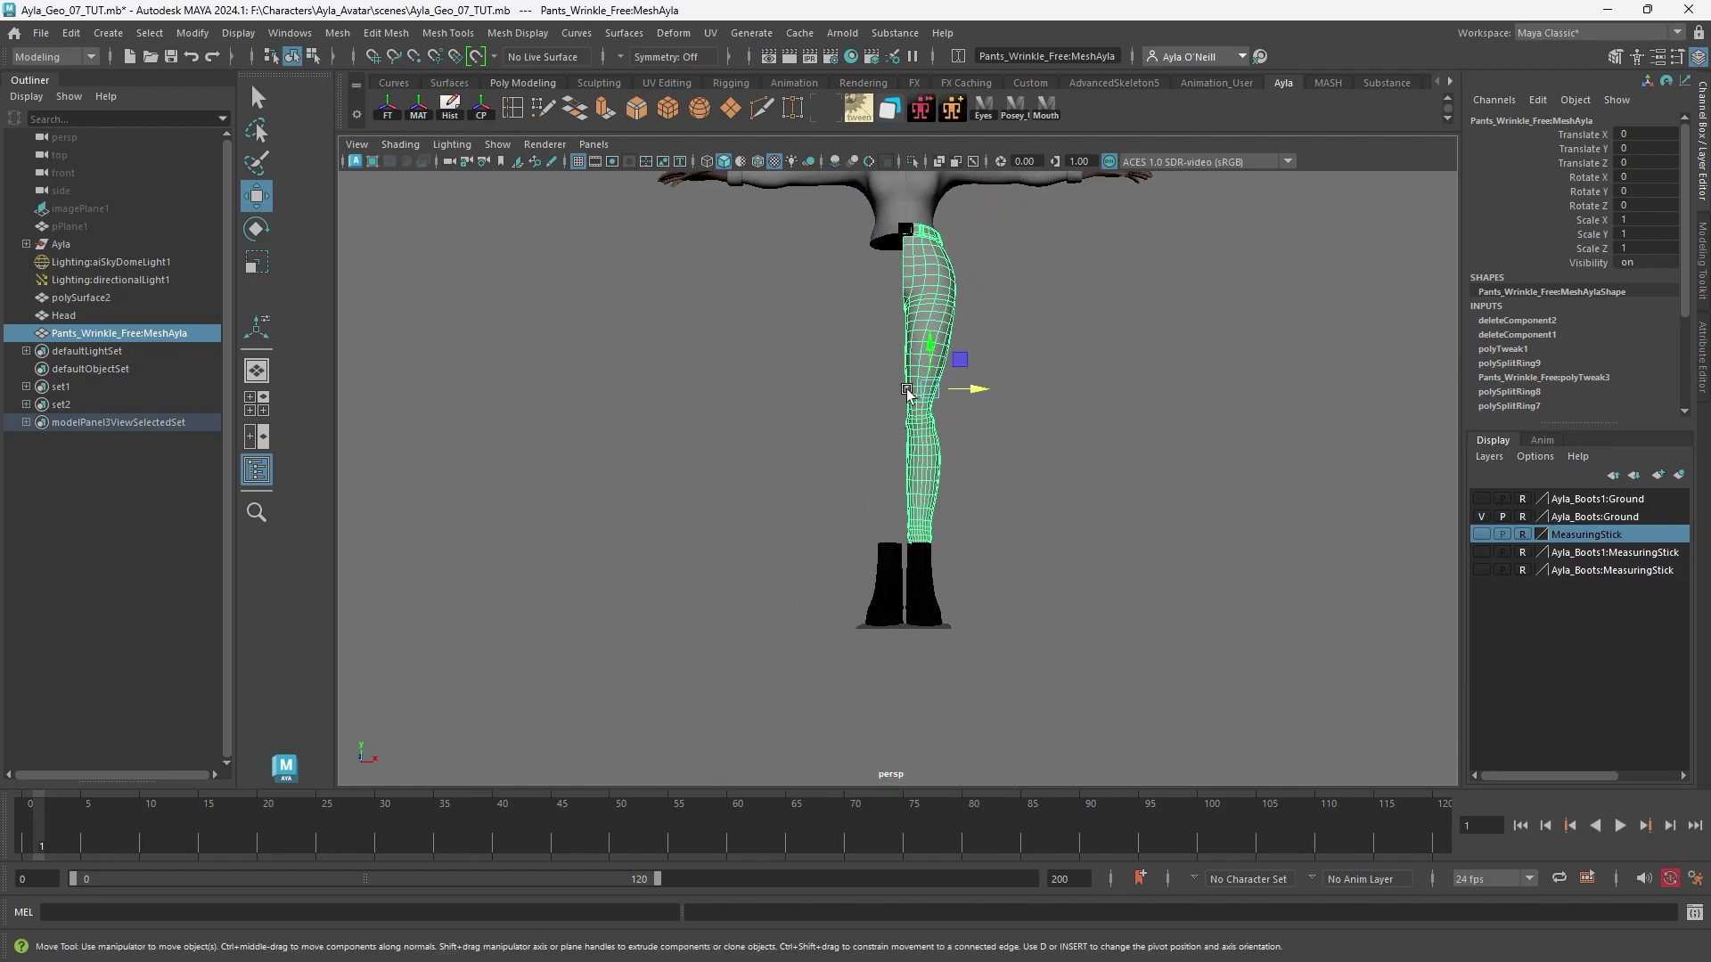
scroll(943, 484, down, 2)
scroll(927, 499, up, 3)
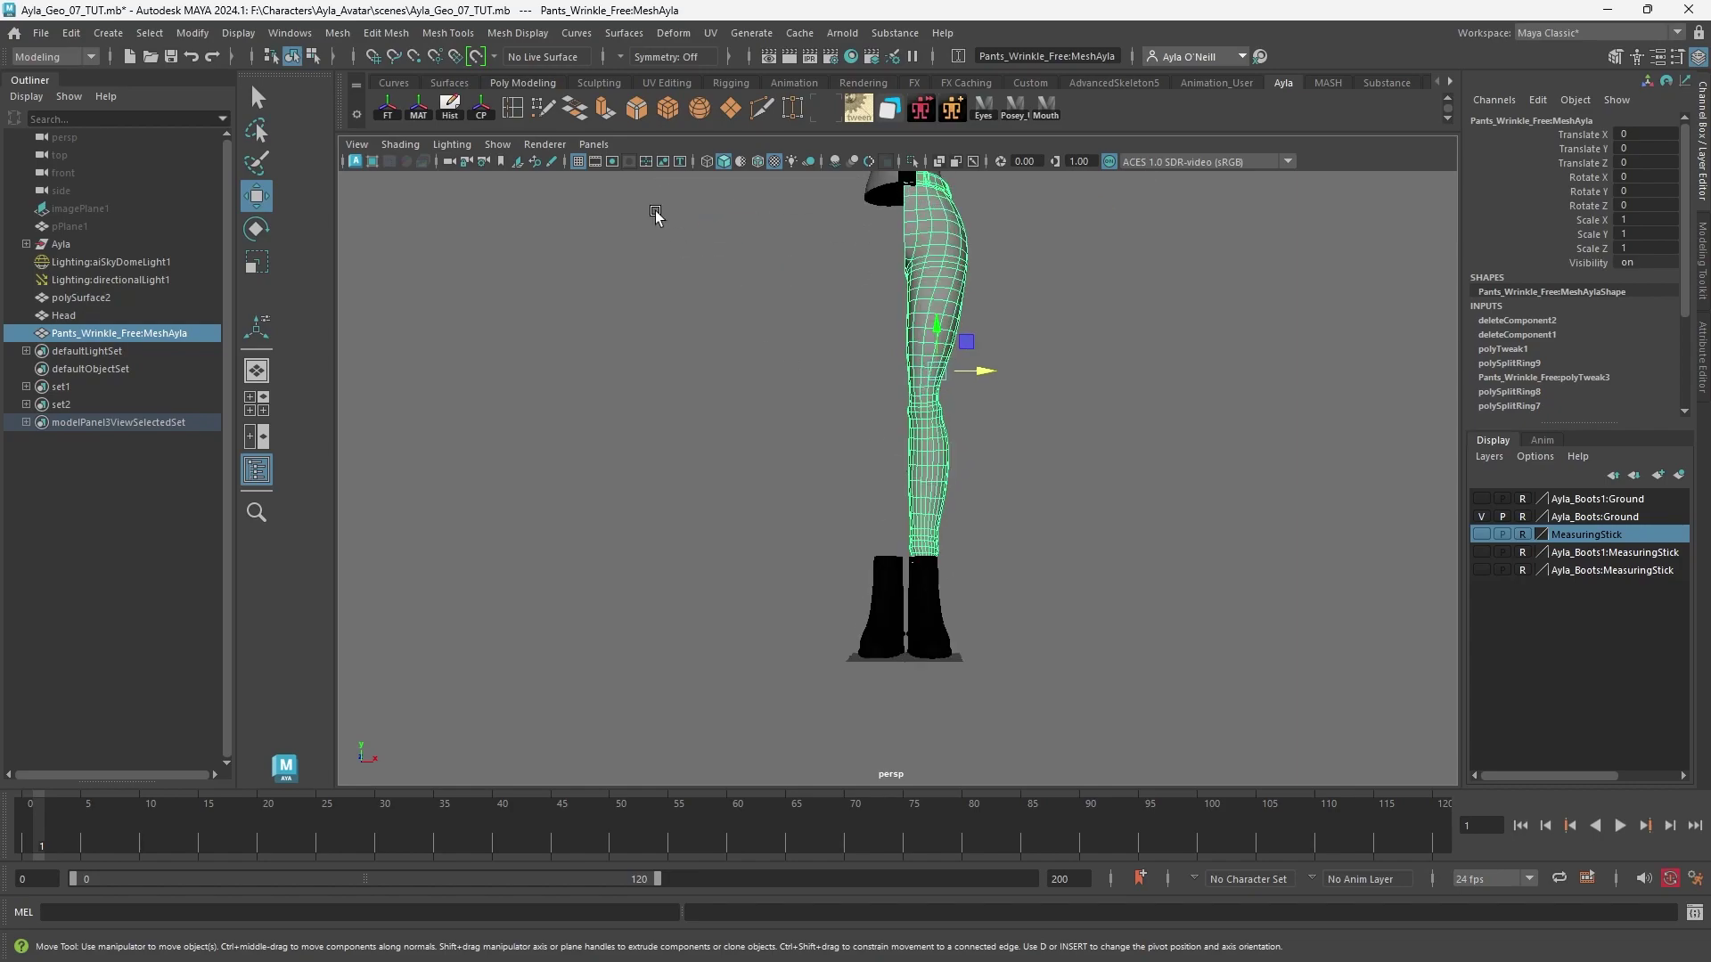
Create a polygon cube at the world origin as a pivot reference between the boots.
click(108, 33)
mouse_move(214, 99)
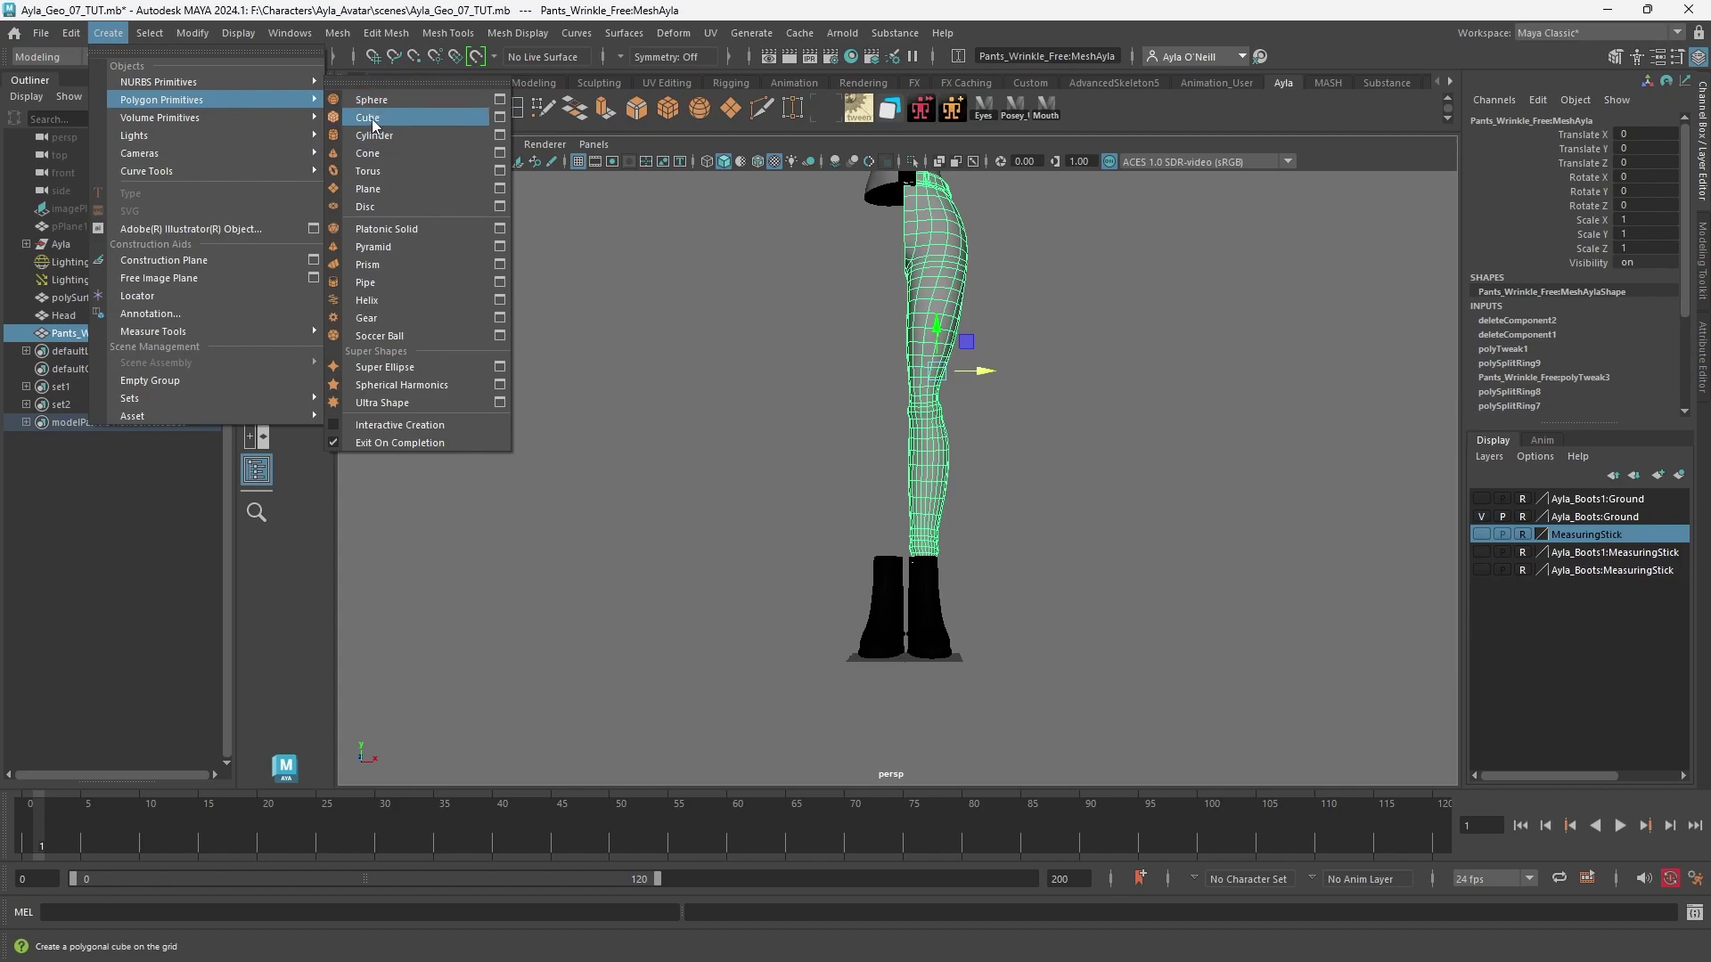
click(370, 117)
alt+drag(946, 664, 949, 704)
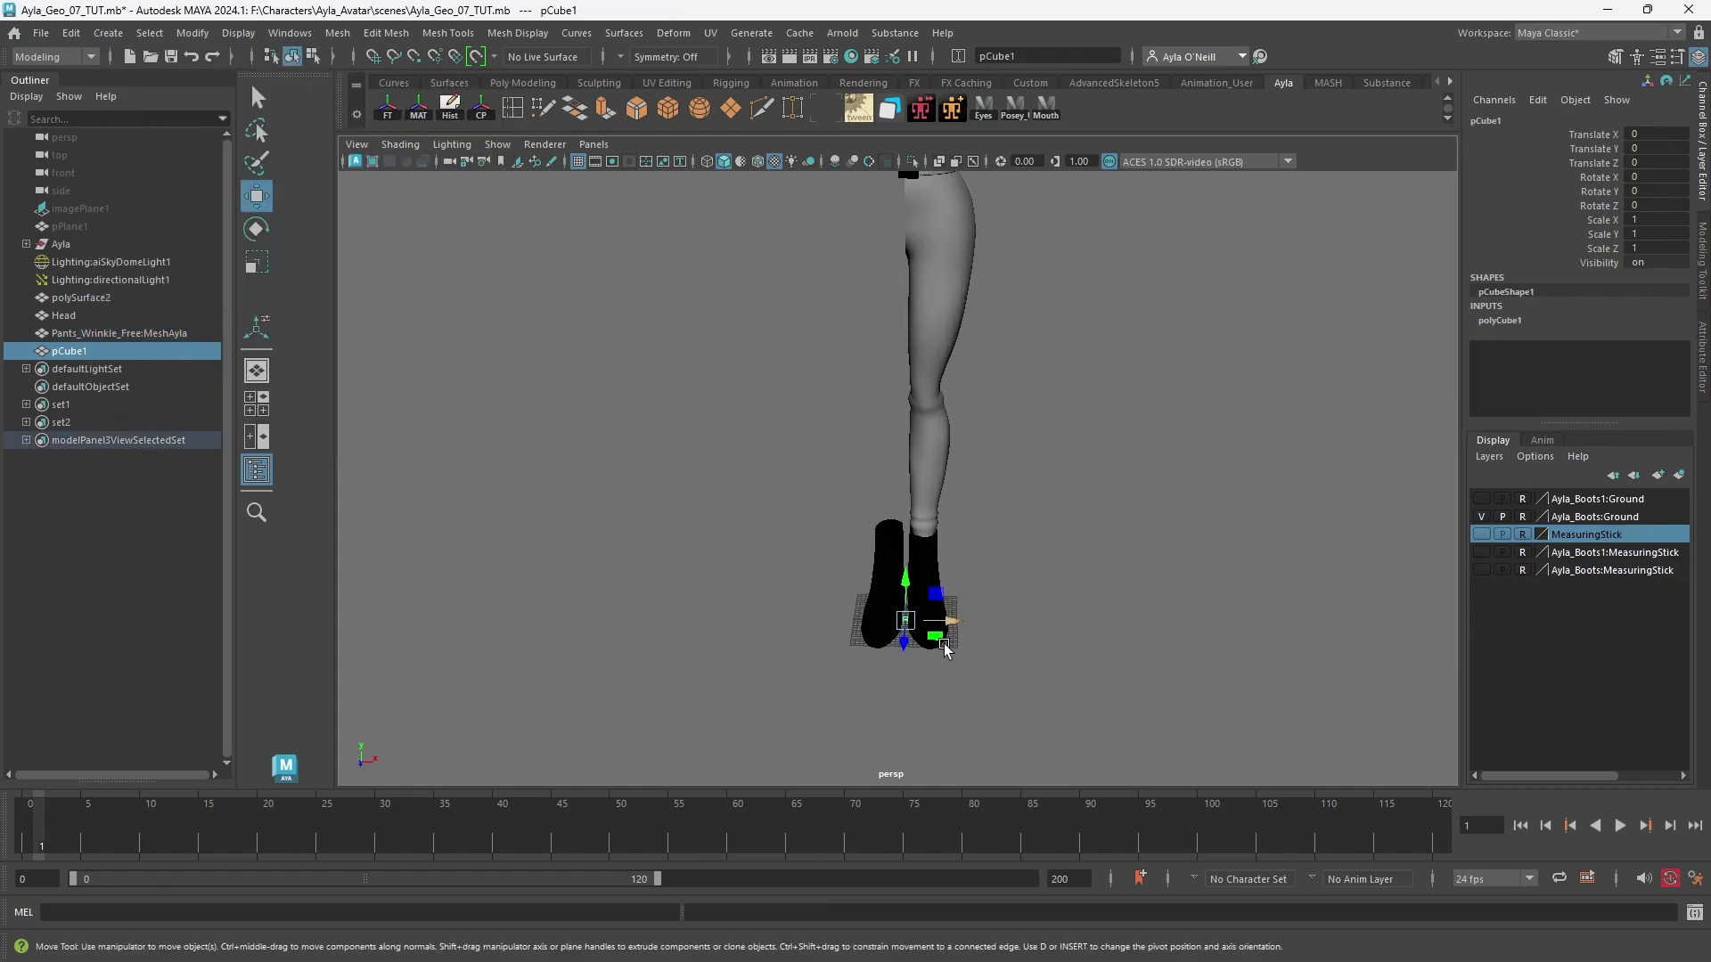
alt+right_drag(949, 650, 1004, 687)
Match the pivot of the half pants to the cube at the origin with Match Pivots.
click(938, 458)
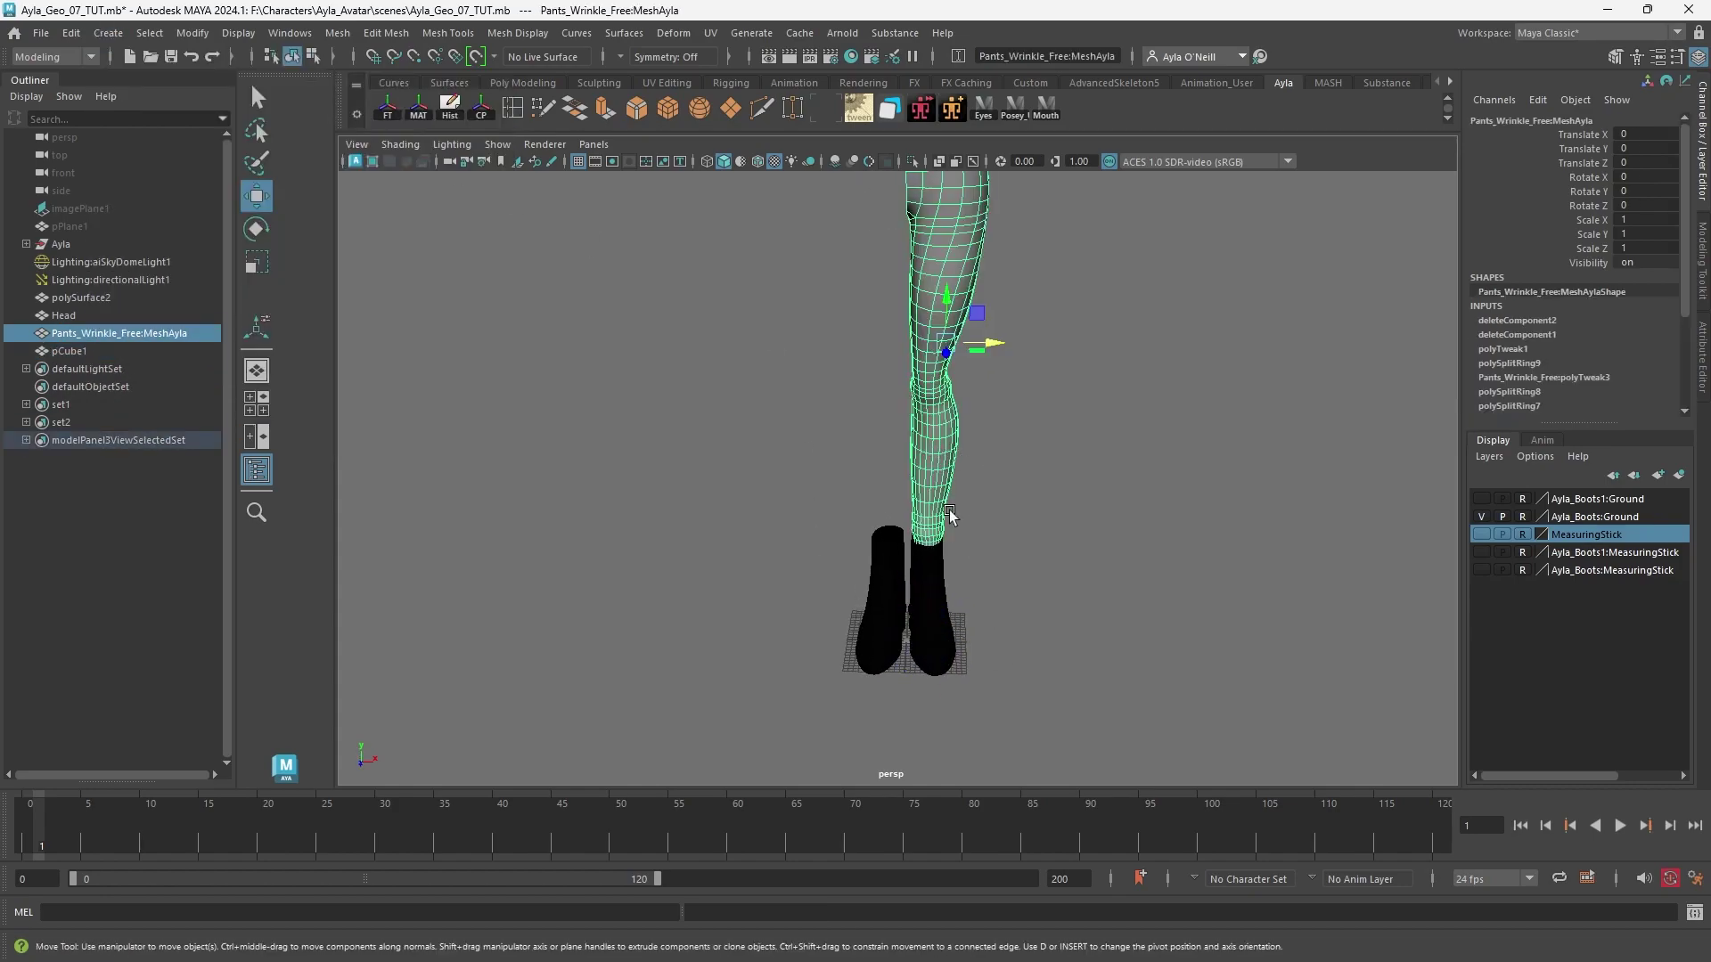
alt+drag(966, 592, 900, 701)
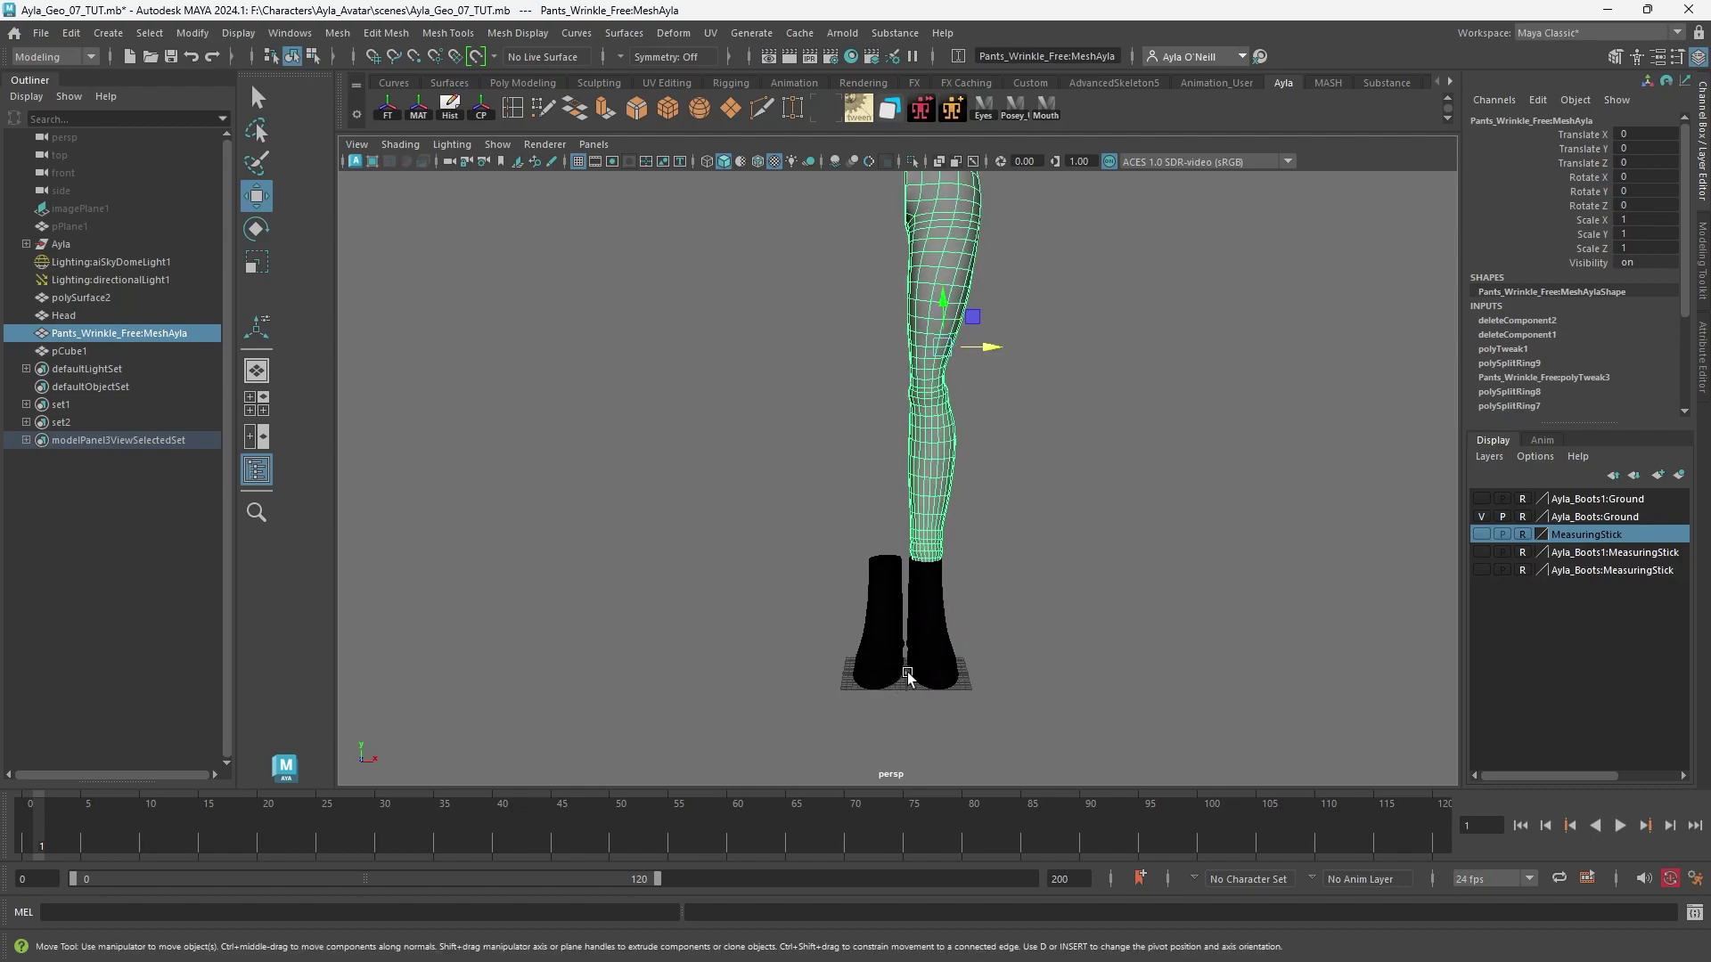
click(909, 676)
key(ctrl+z)
scroll(912, 712, up, 3)
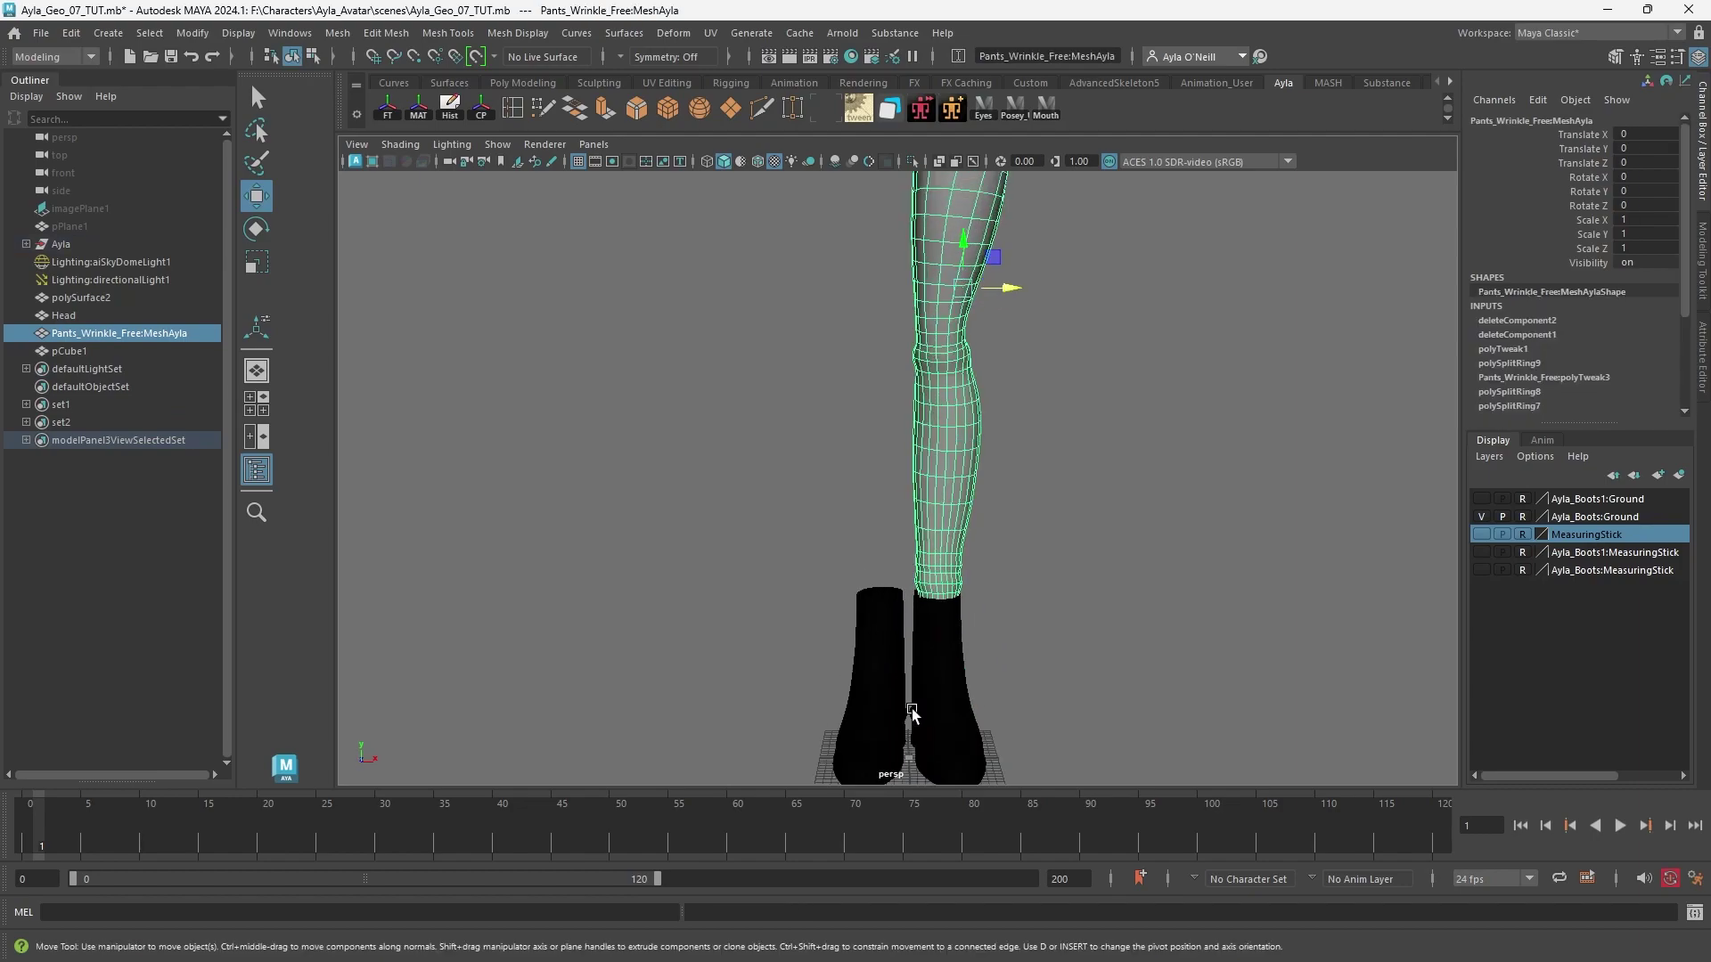
shift+click(910, 759)
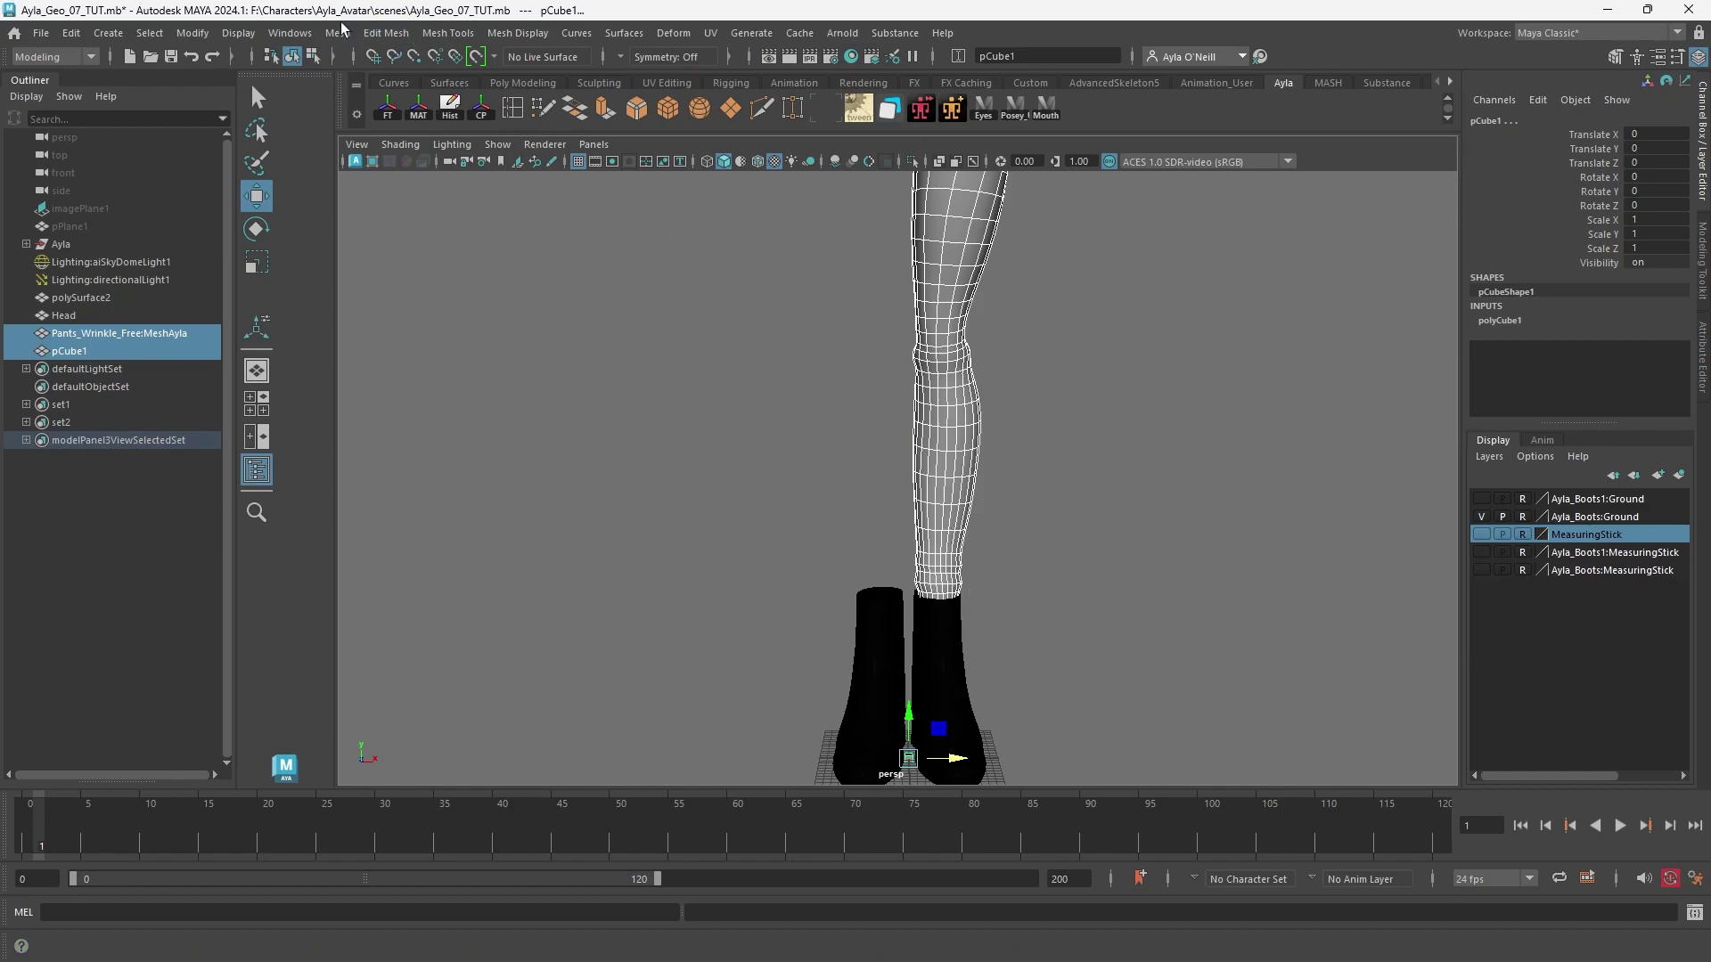
click(193, 33)
mouse_move(268, 135)
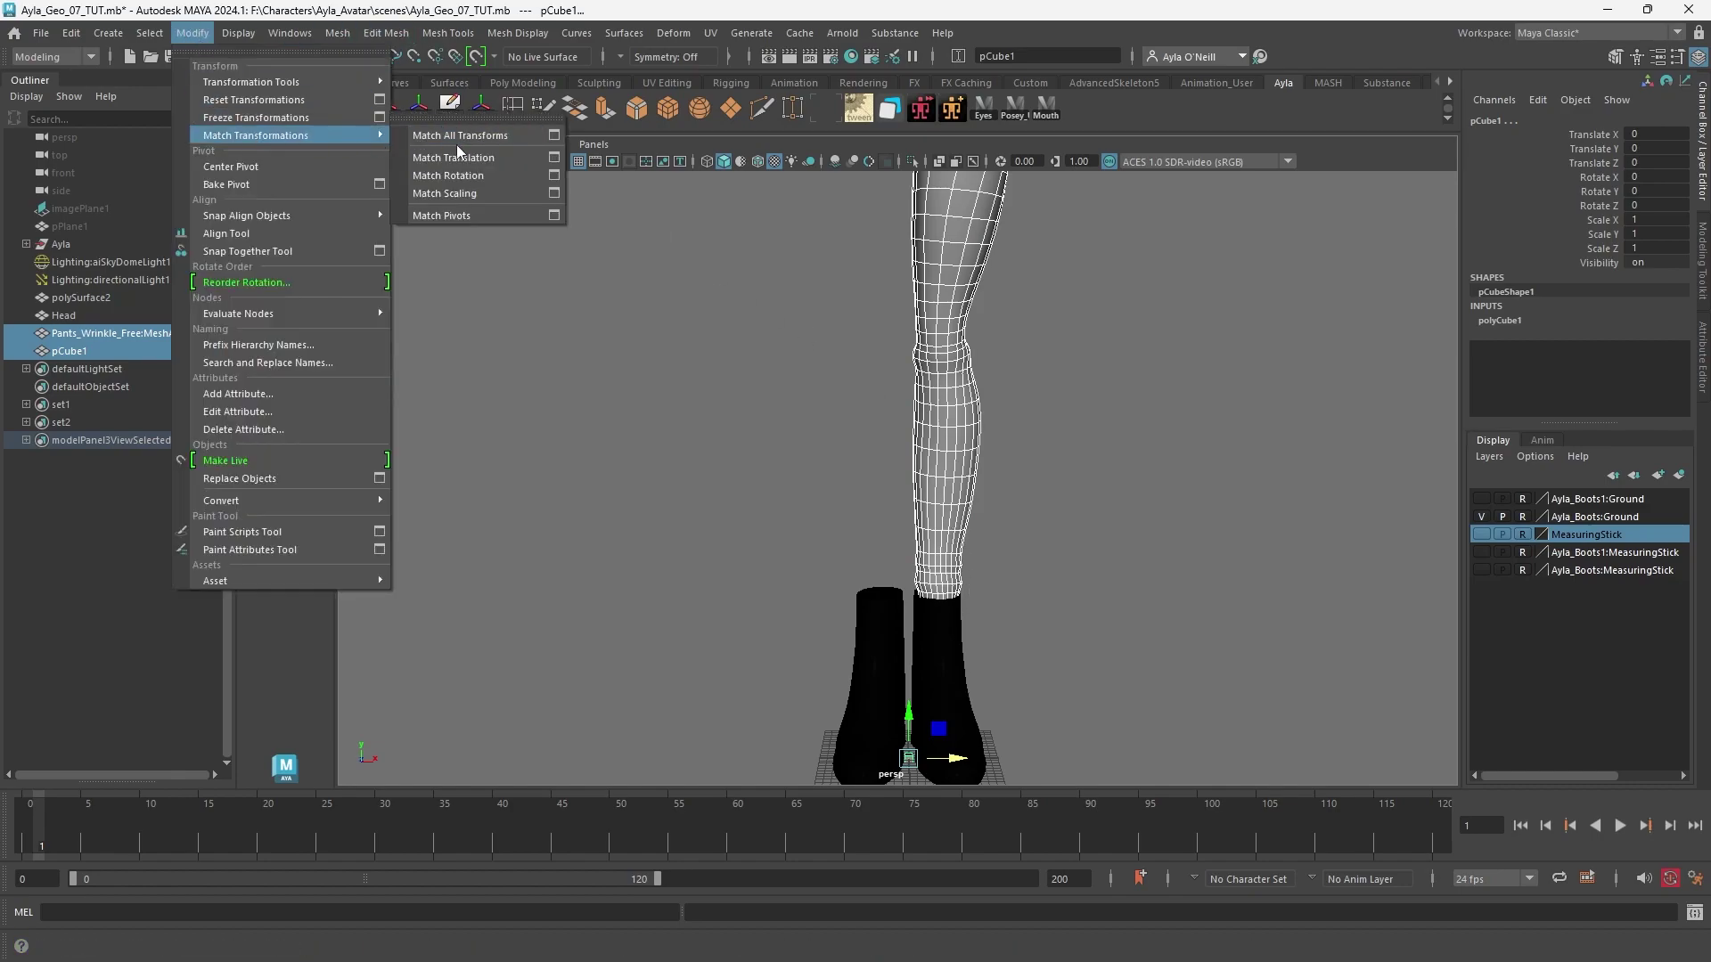
click(469, 215)
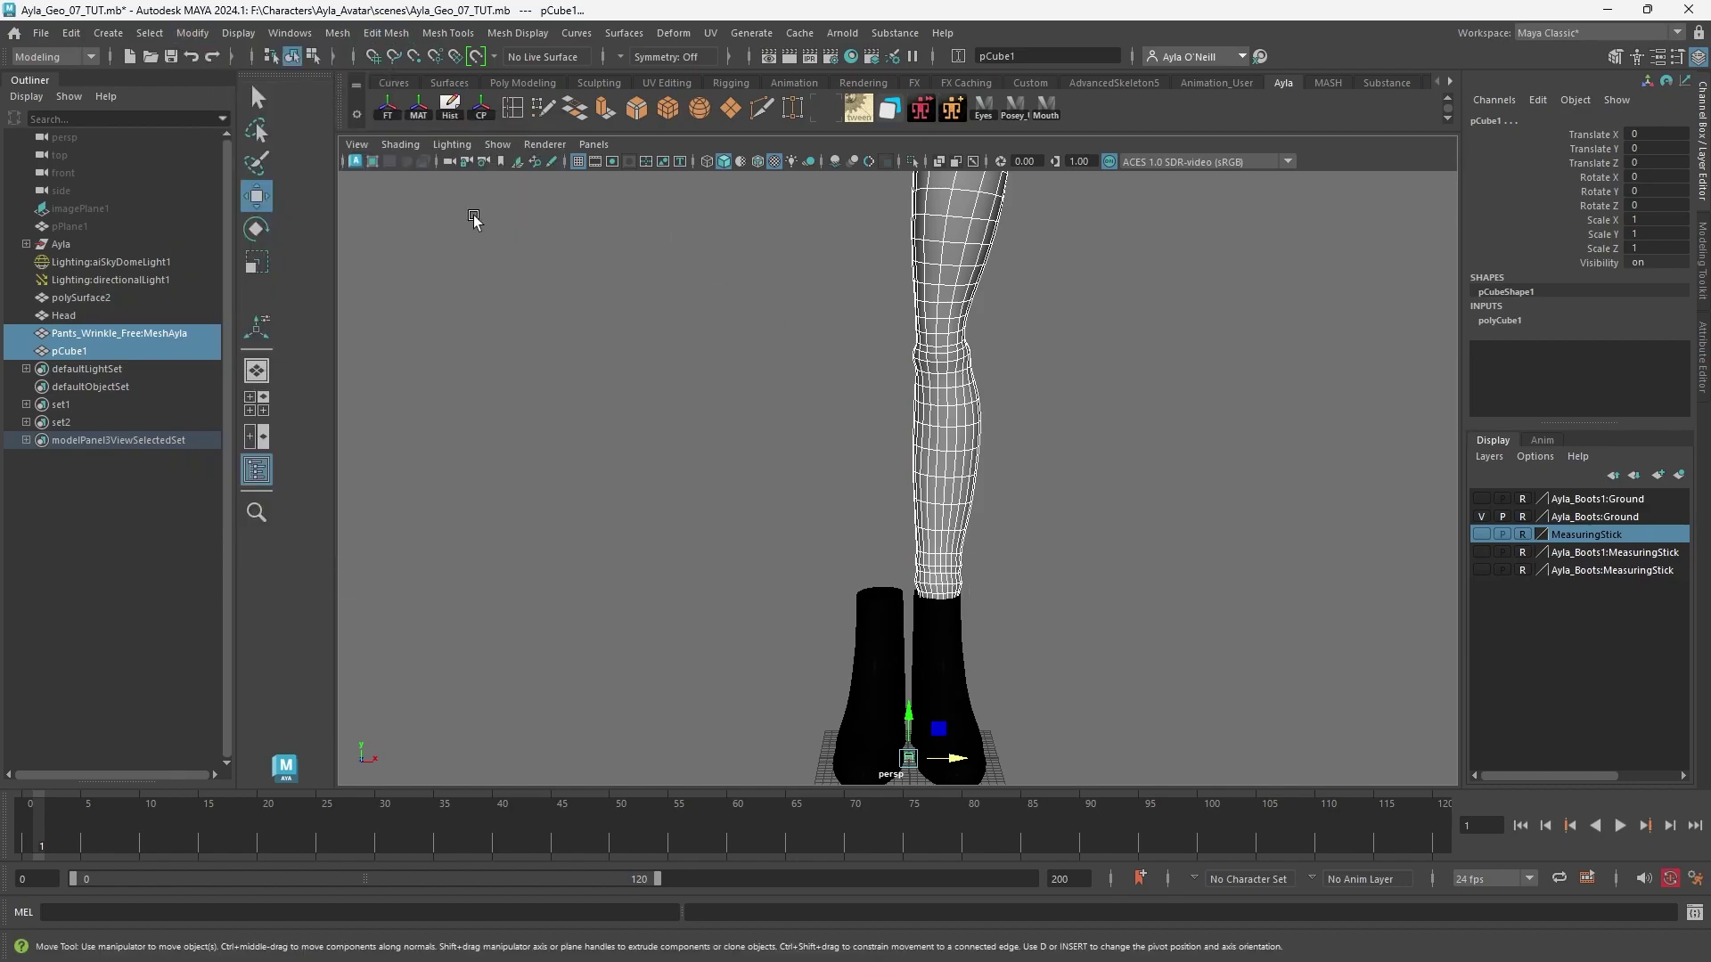
click(964, 419)
click(1034, 432)
click(975, 403)
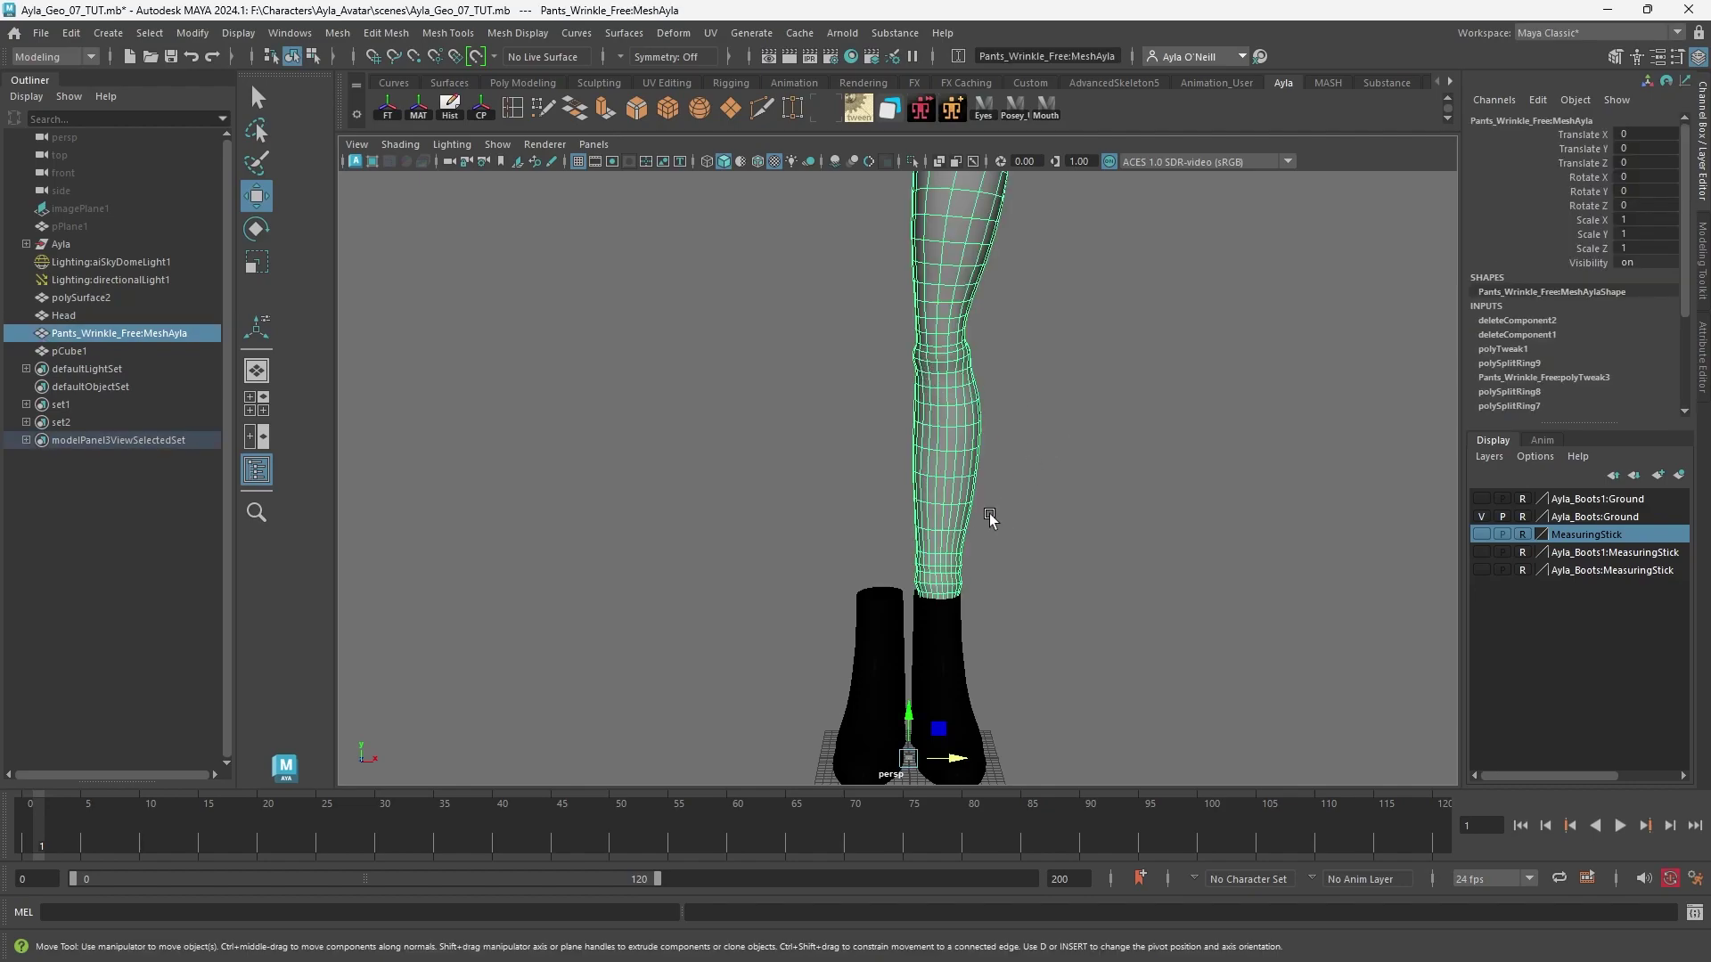
alt+right_drag(992, 561, 1234, 708)
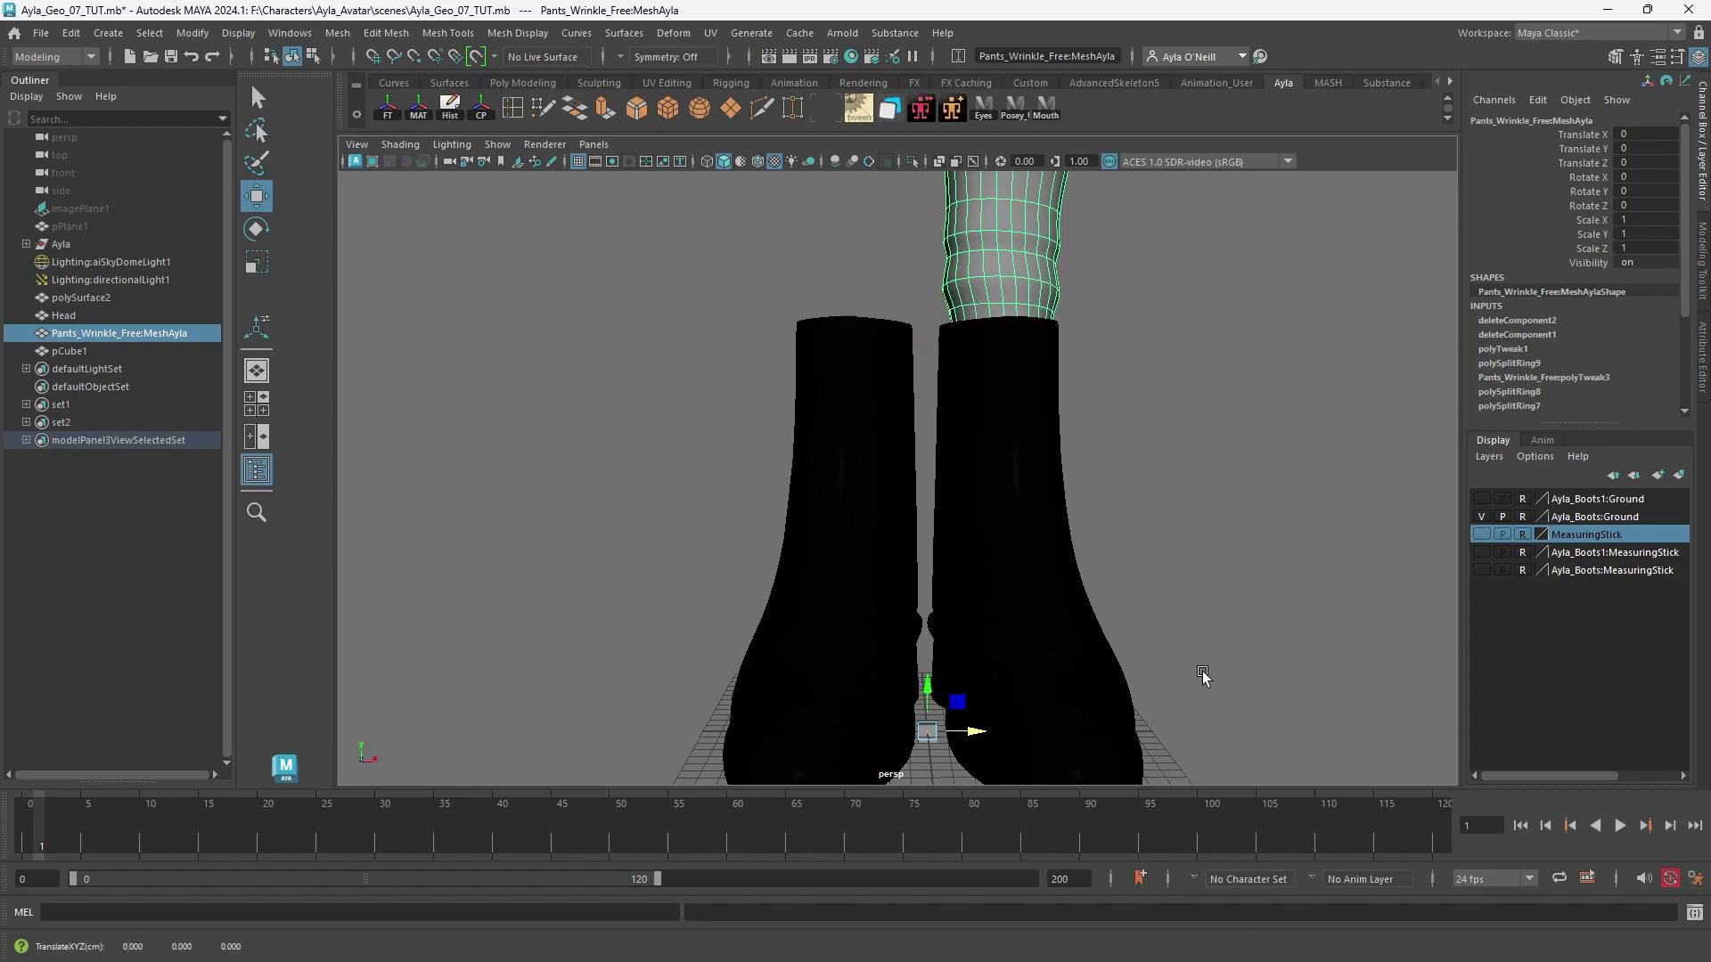
Delete the reference cube between the boots.
click(884, 776)
click(925, 732)
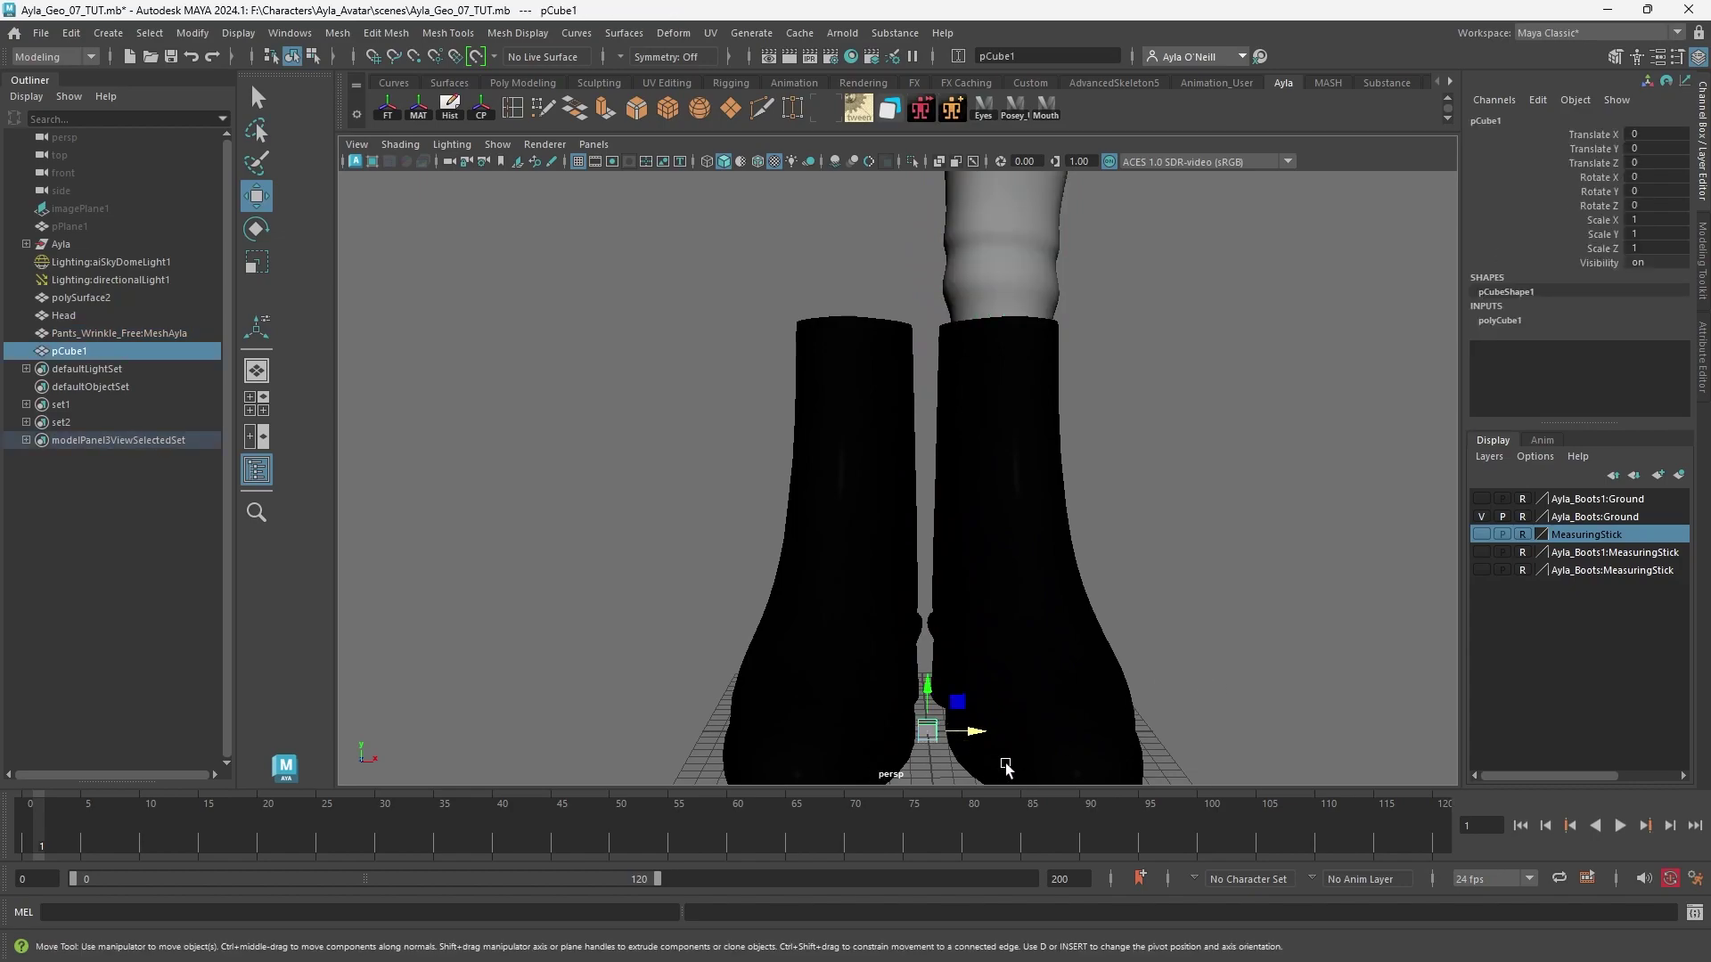
key(Delete)
Mirror the half pants across the object's X axis in the negative direction, combined with the original, merging border vertices at the automatic threshold.
scroll(1079, 431, down, 8)
alt+middle_drag(1024, 322, 1013, 597)
click(922, 378)
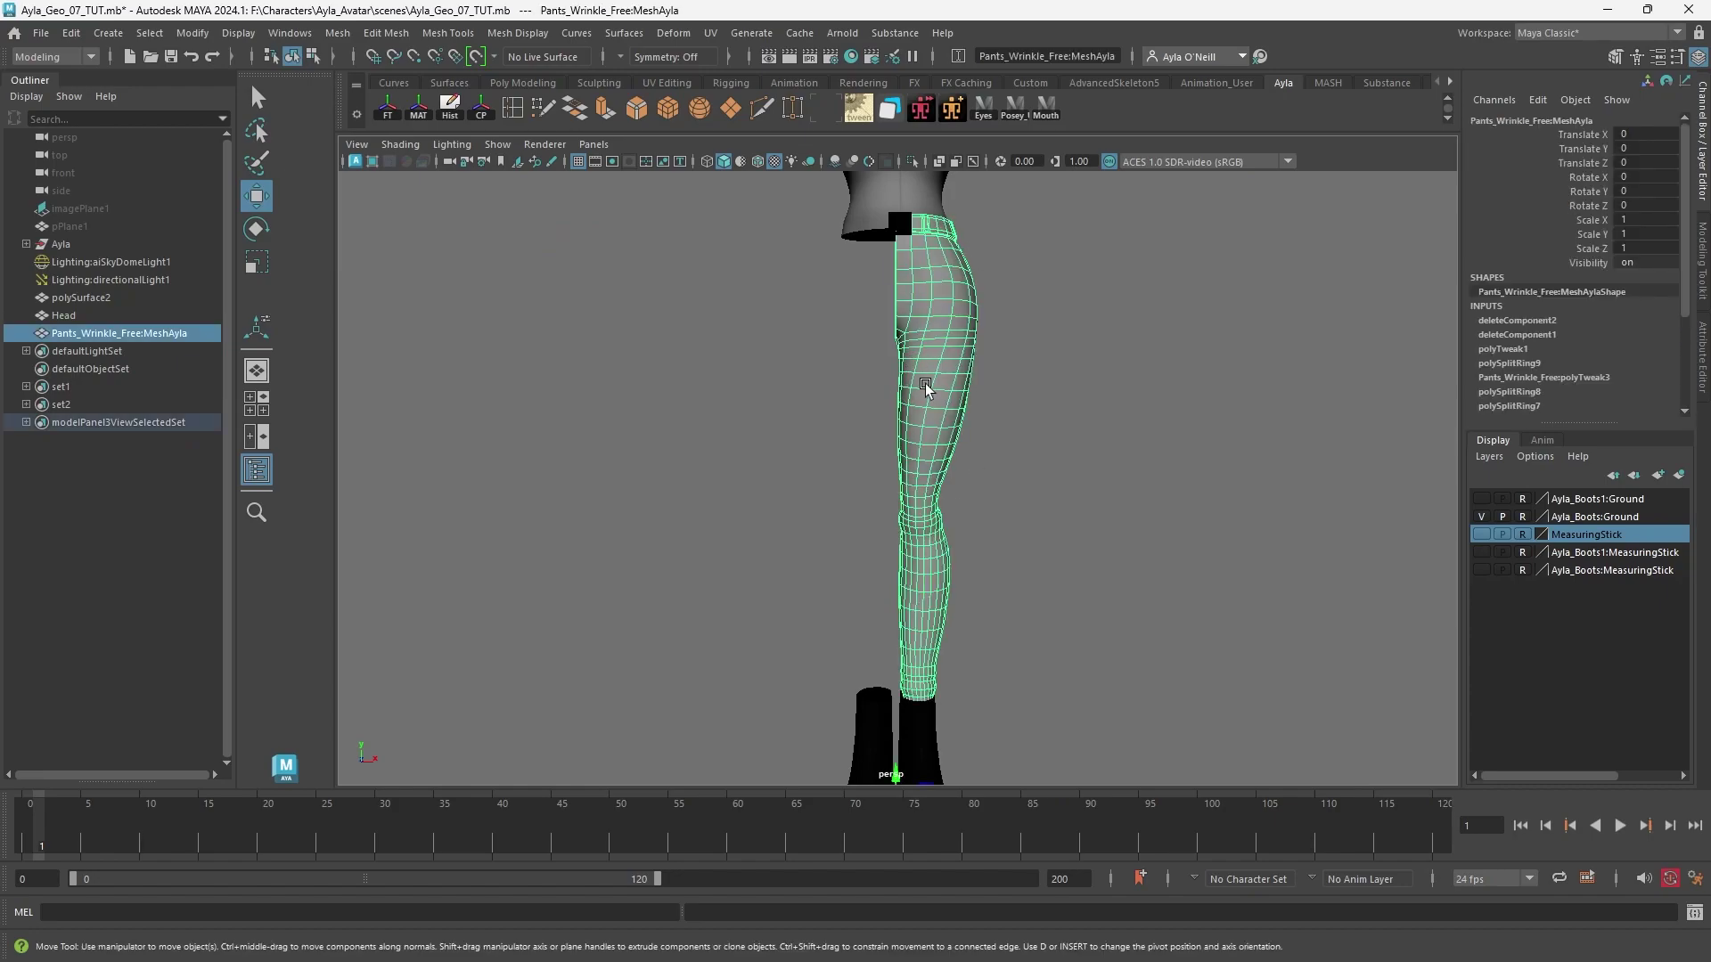
alt+drag(927, 411, 882, 393)
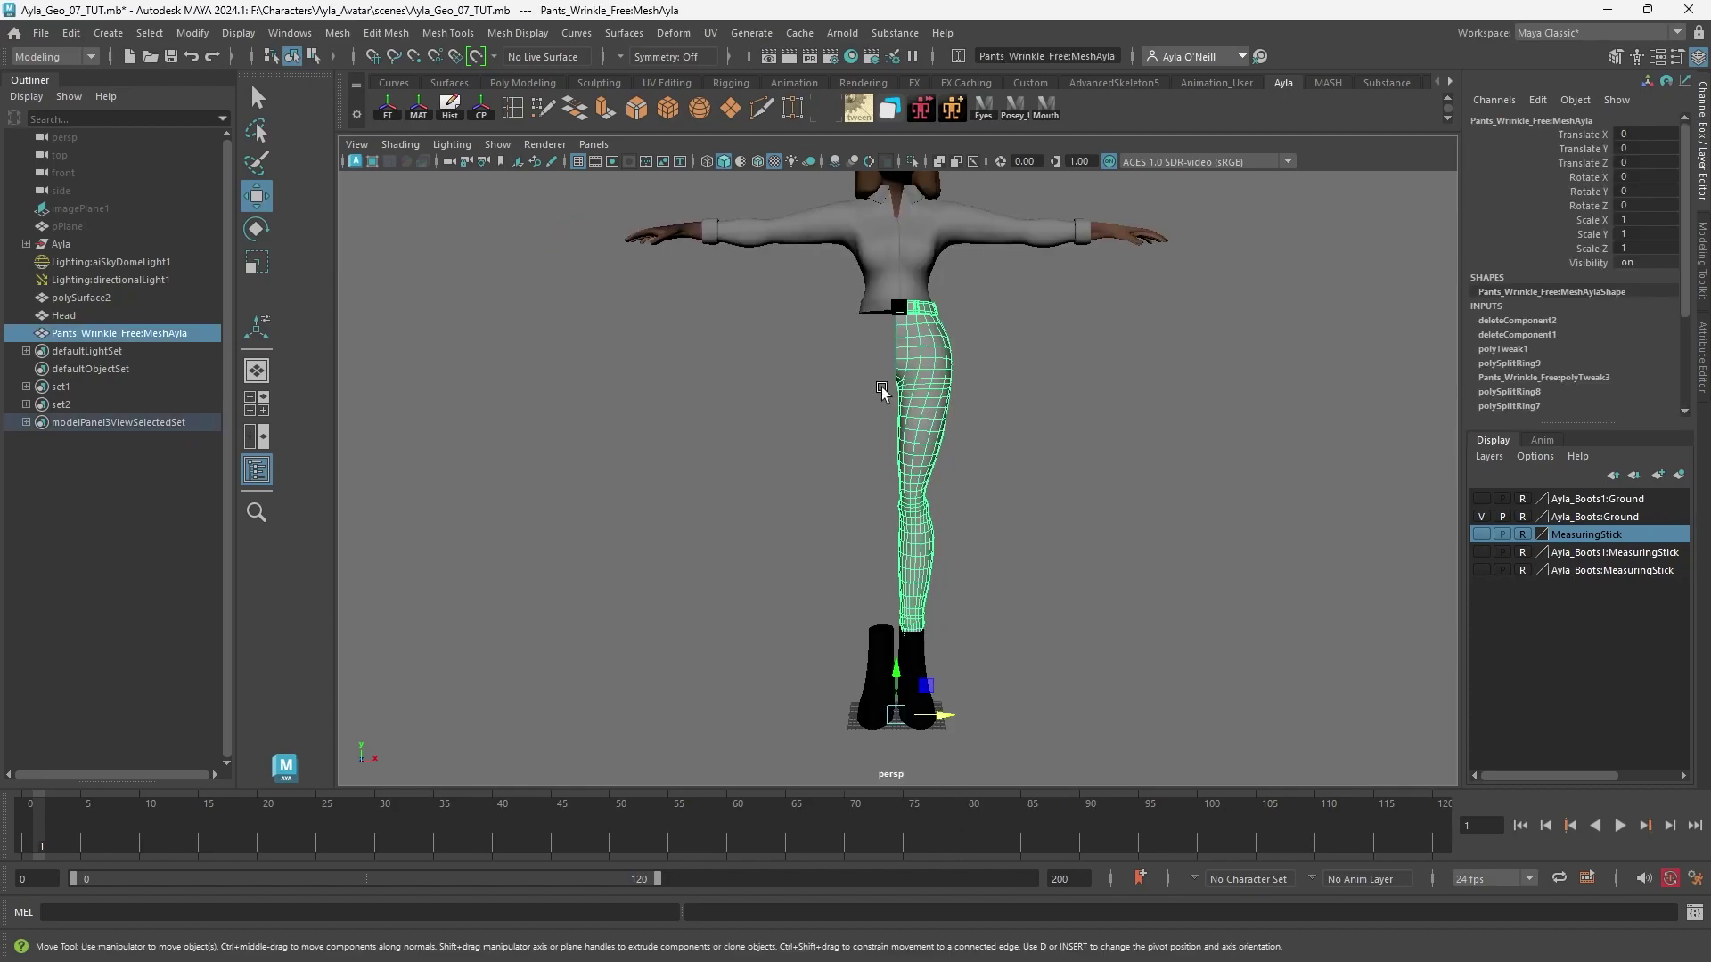
click(336, 33)
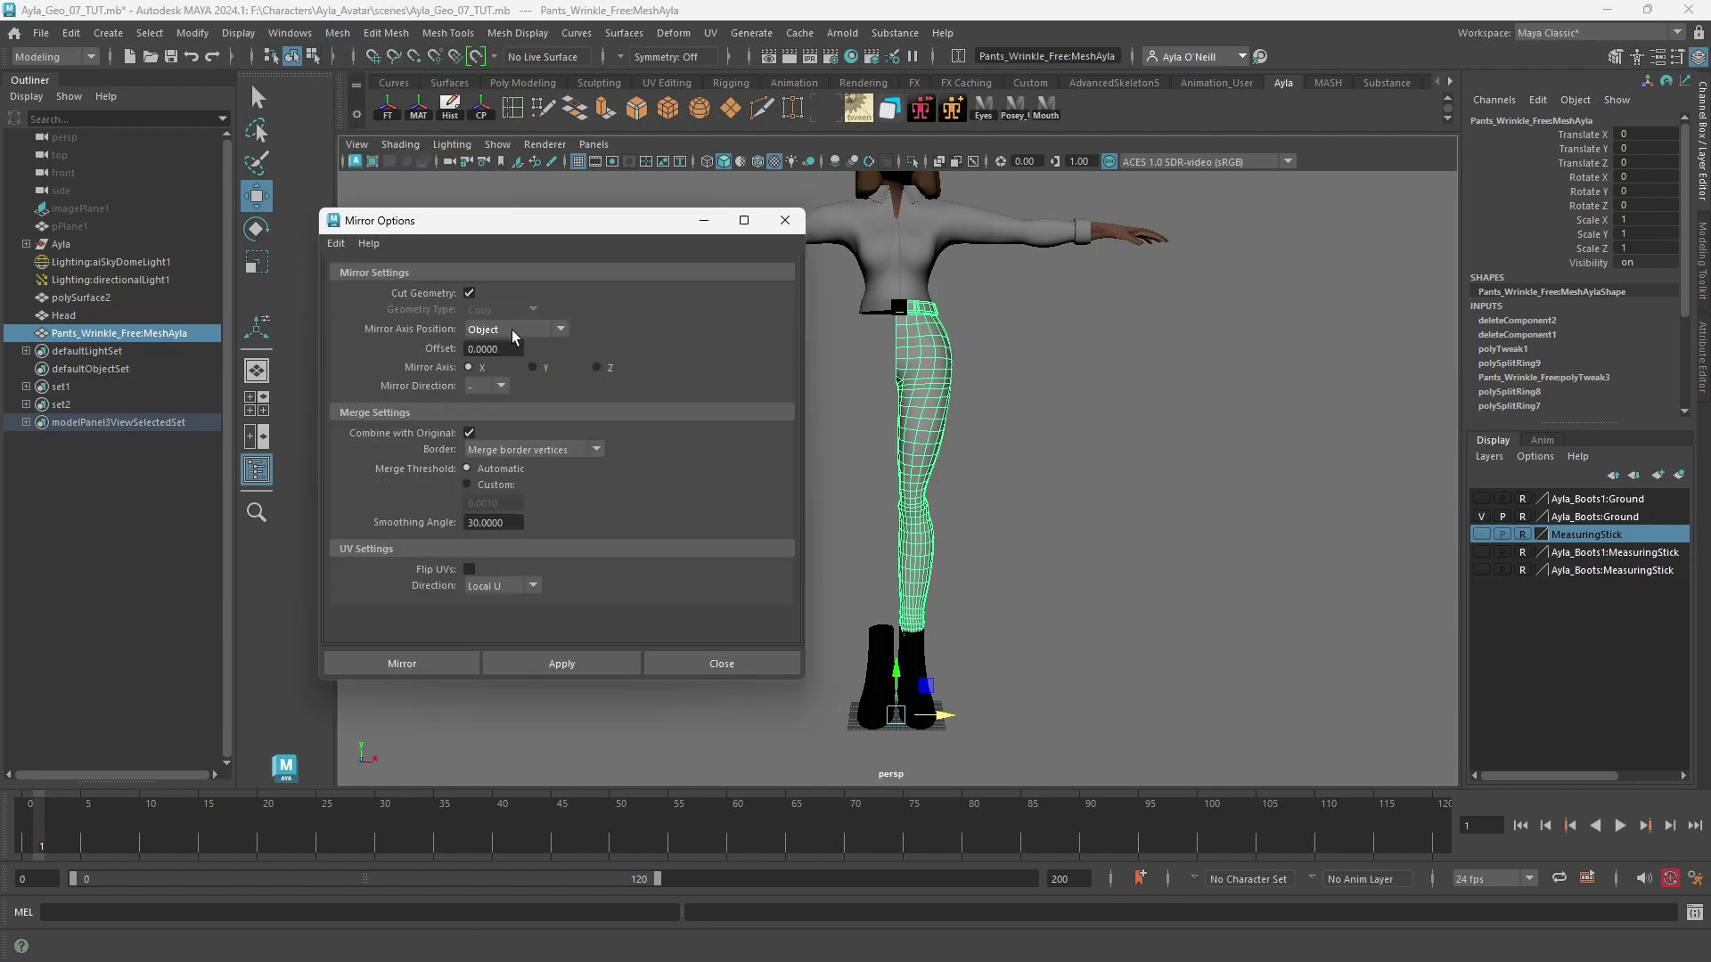
drag(548, 233, 543, 247)
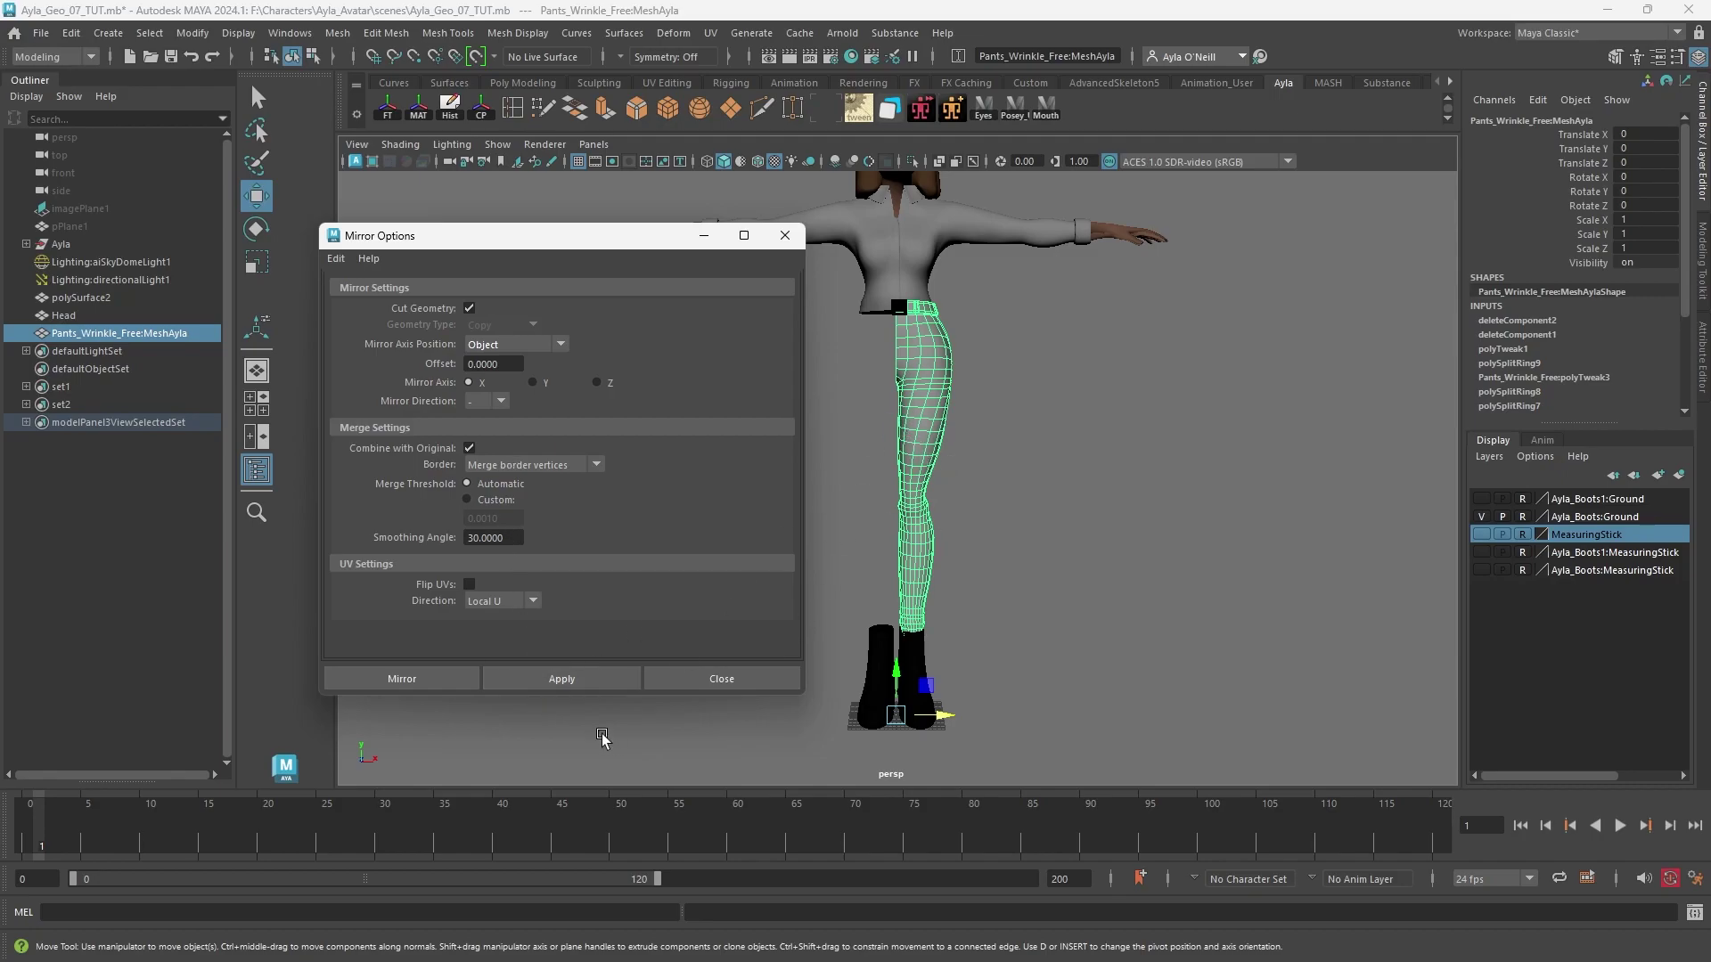
click(527, 683)
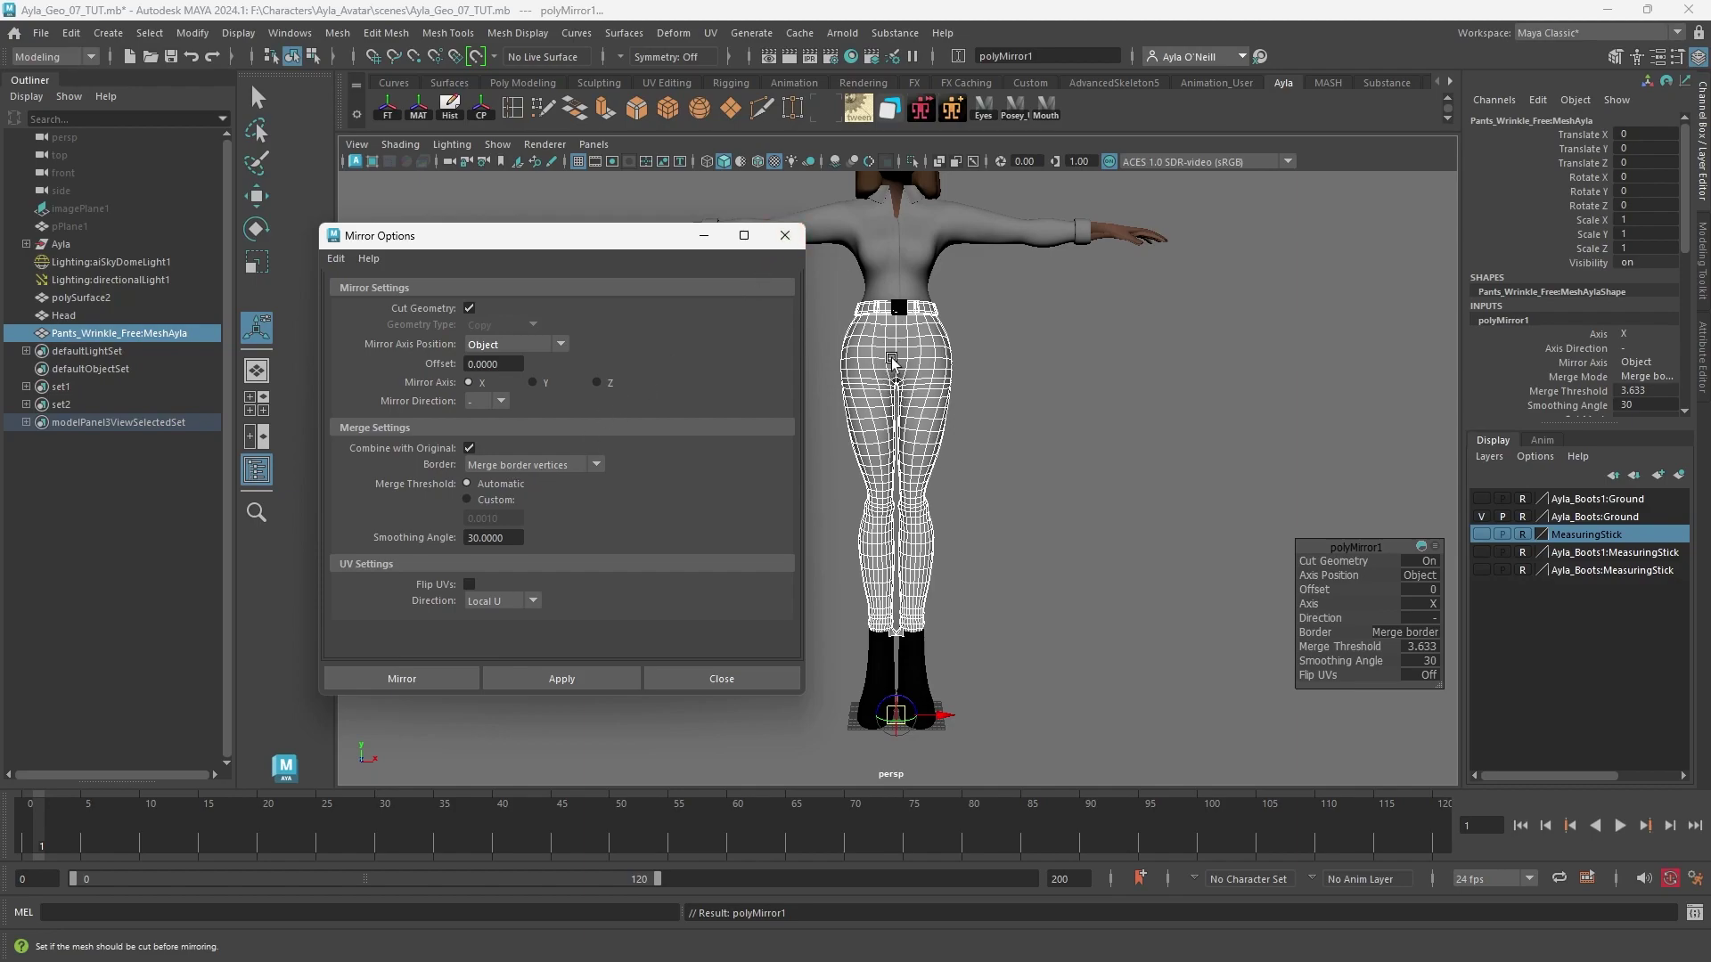
click(785, 235)
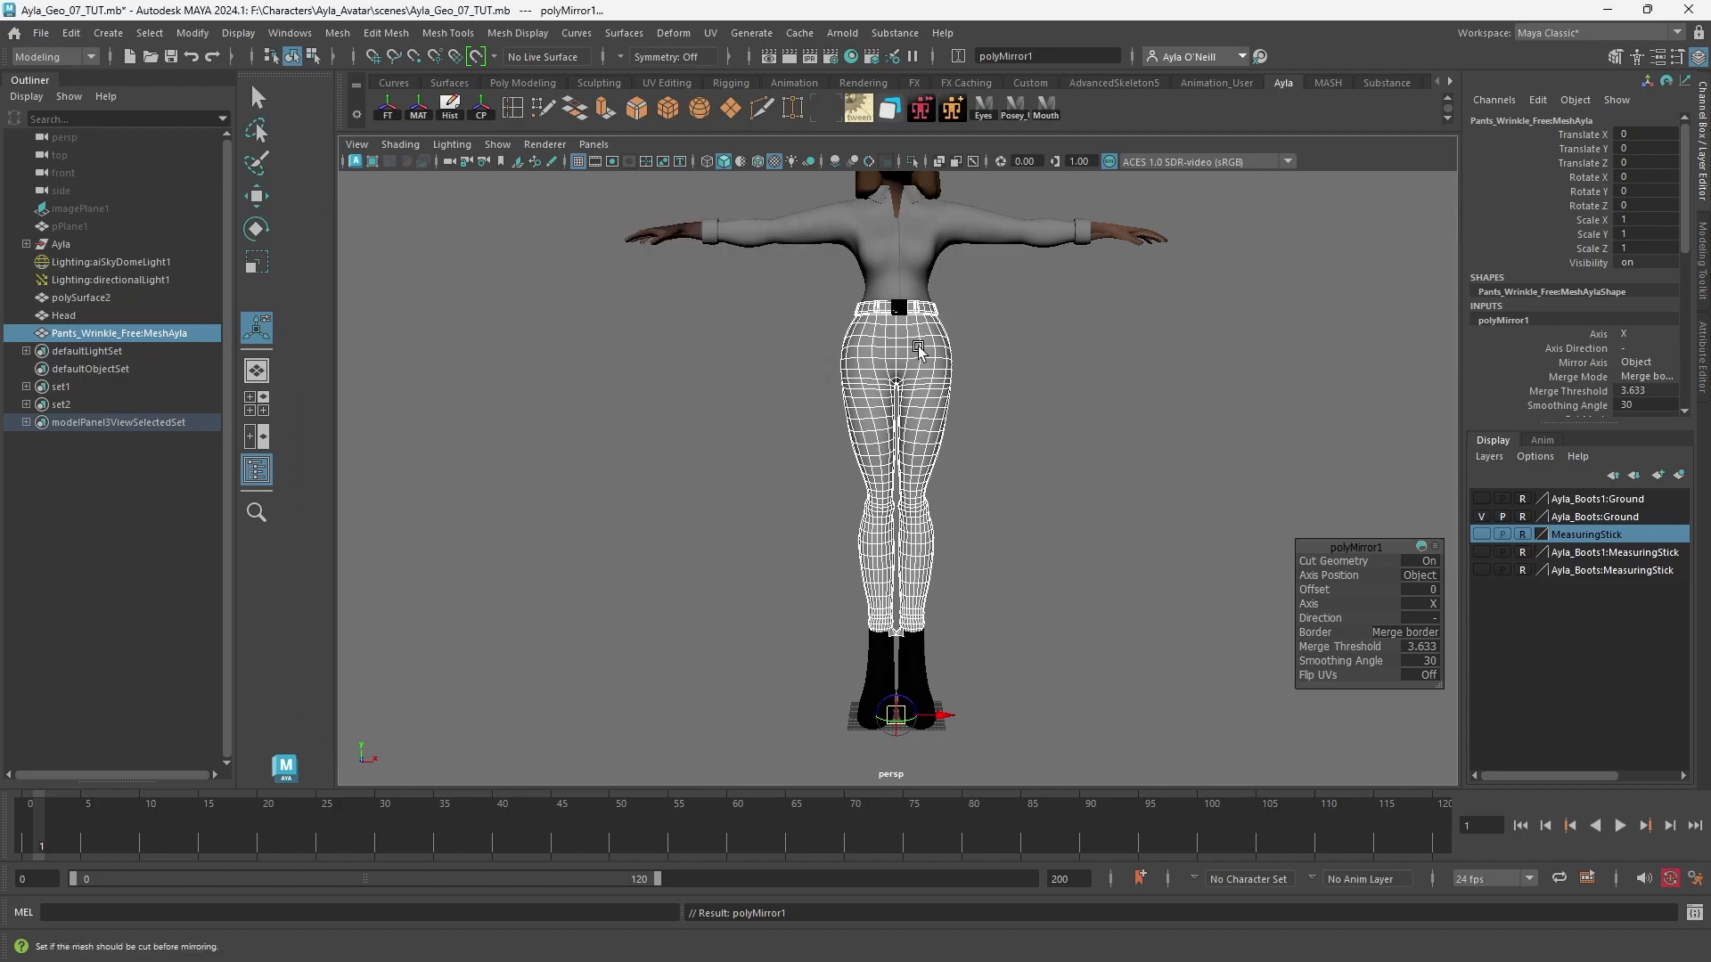
Inspect the mirrored pants from the waistband and crotch down to the hems for wrongly merged vertices.
scroll(894, 350, up, 3)
scroll(893, 349, up, 2)
scroll(899, 376, up, 2)
alt+middle_drag(900, 377, 892, 282)
alt+middle_drag(914, 601, 847, 450)
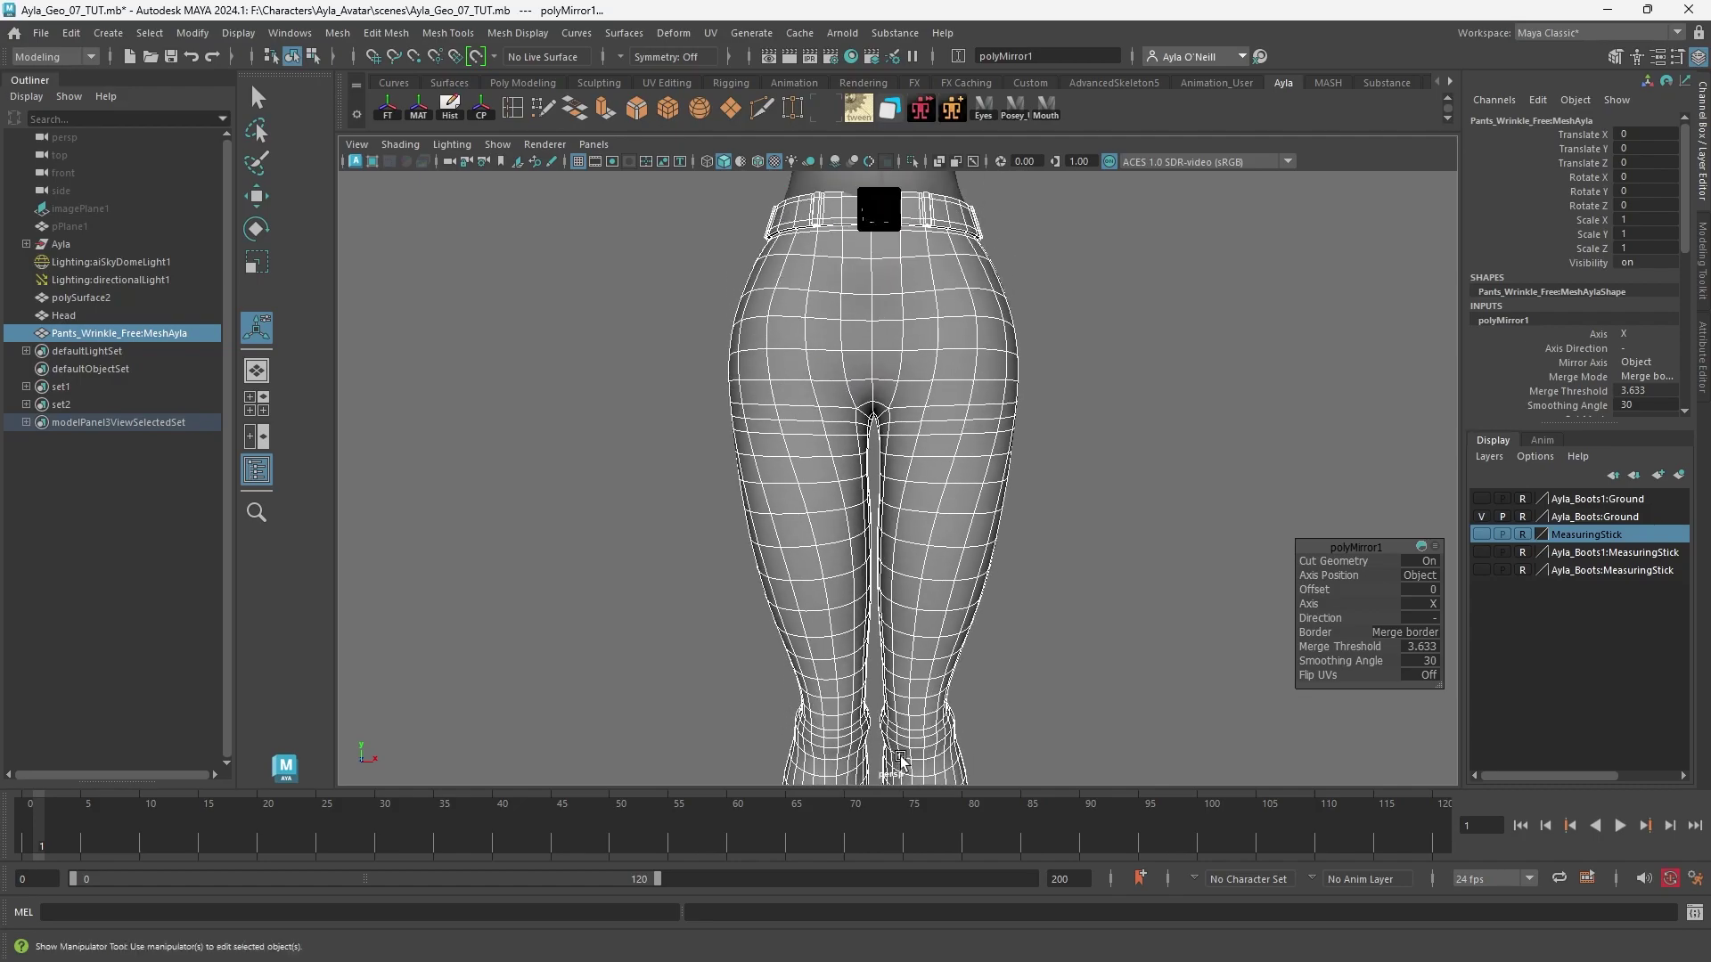
alt+drag(846, 450, 1031, 485)
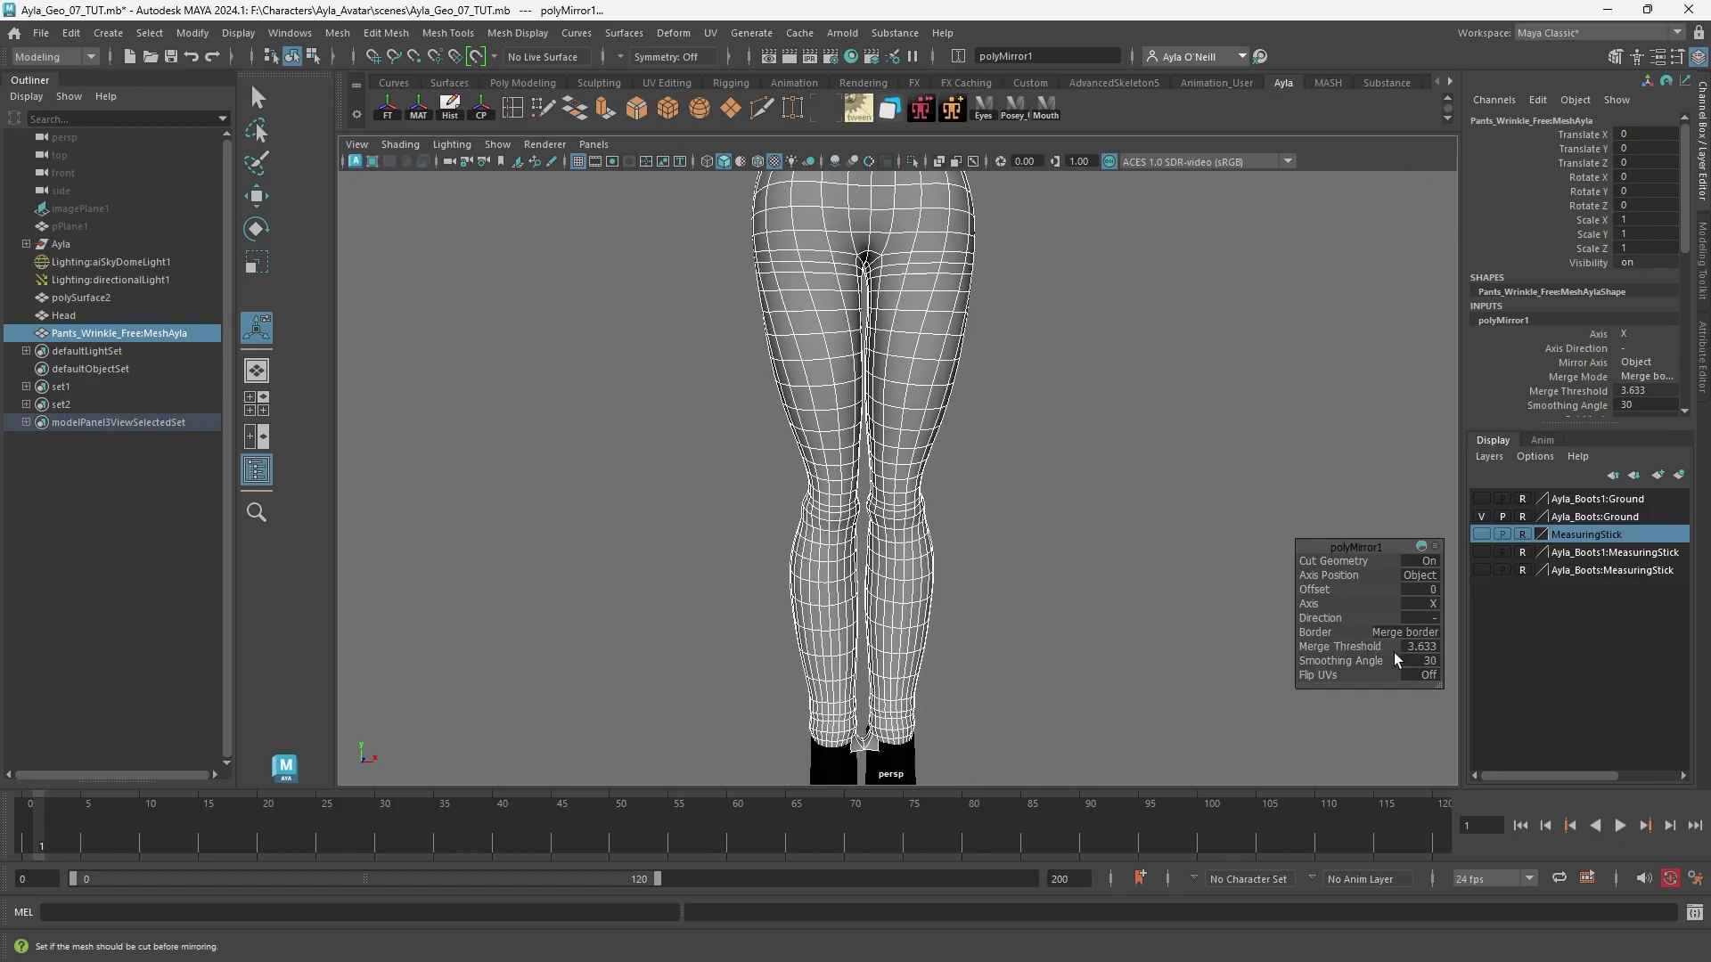
alt+right_drag(1013, 520, 947, 517)
alt+middle_drag(947, 517, 952, 338)
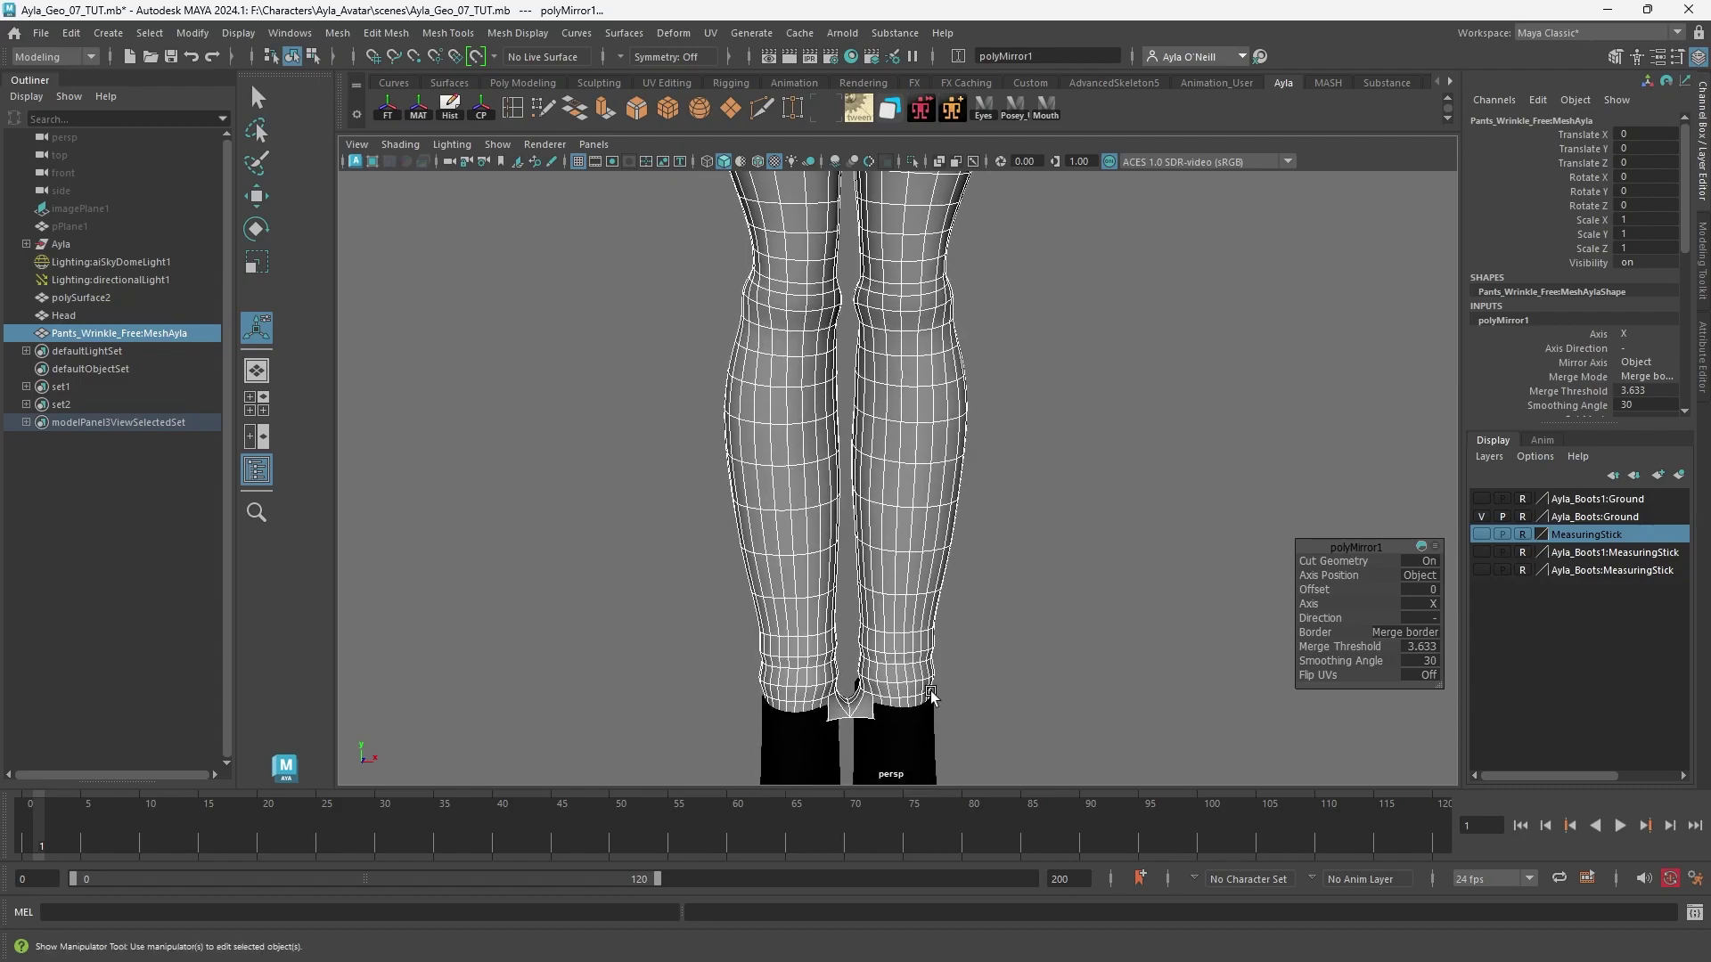
alt+middle_drag(934, 652, 943, 432)
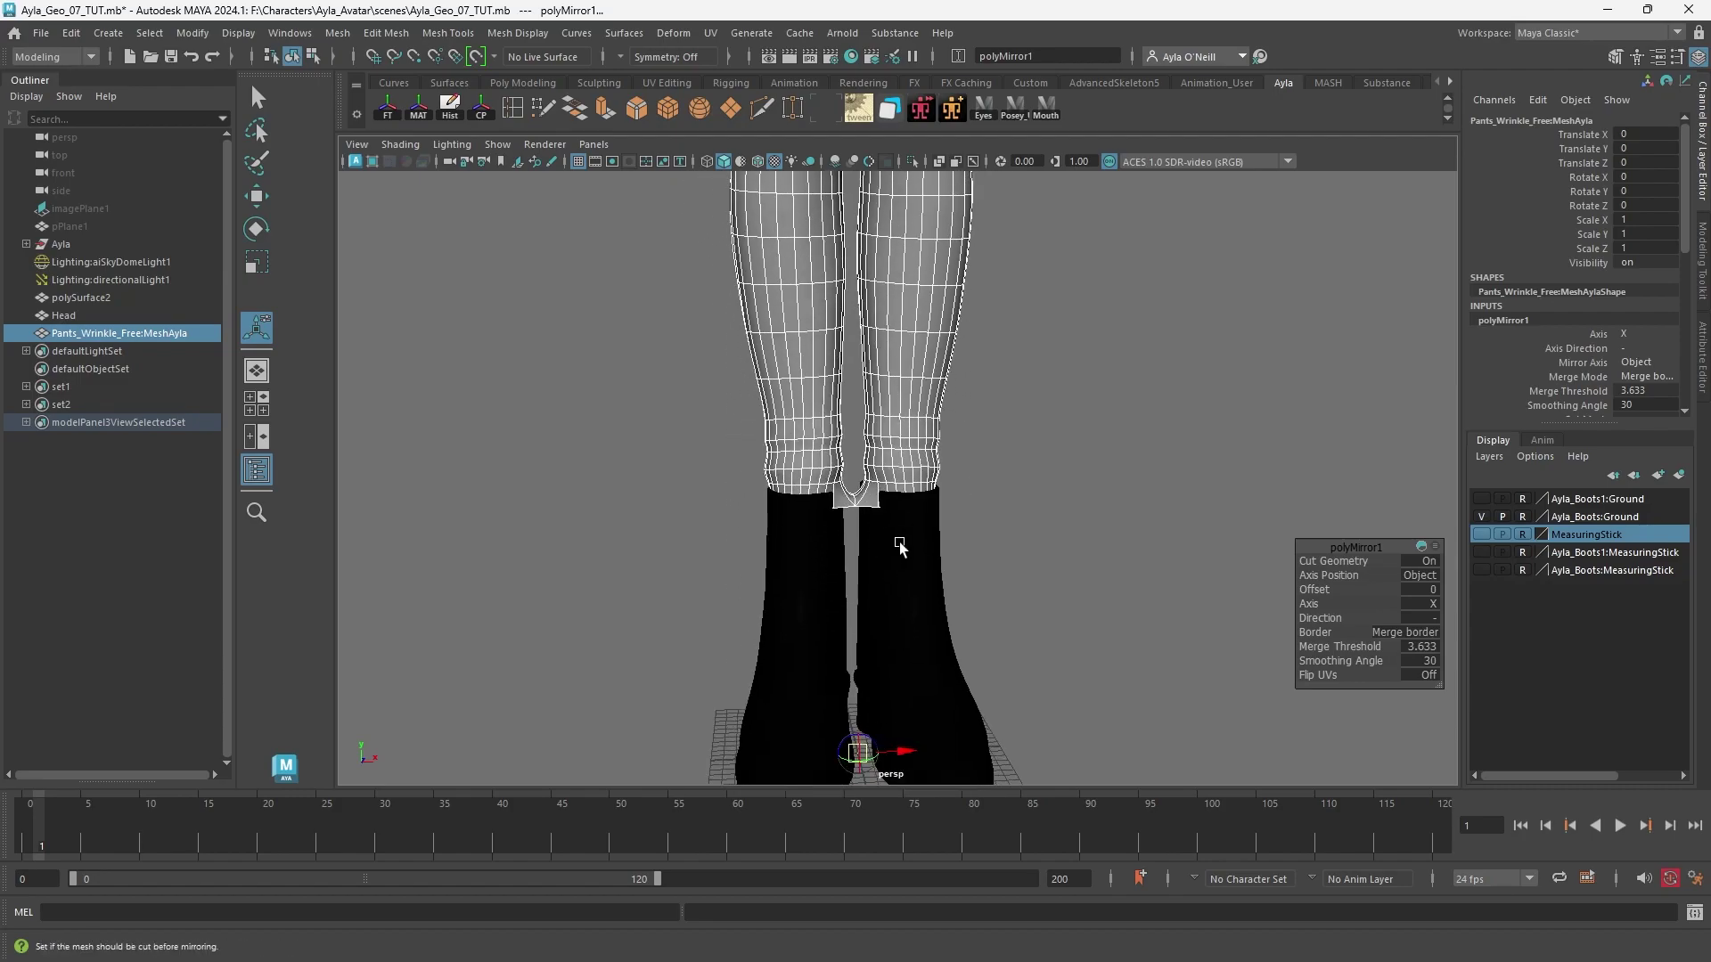
scroll(901, 557, up, 5)
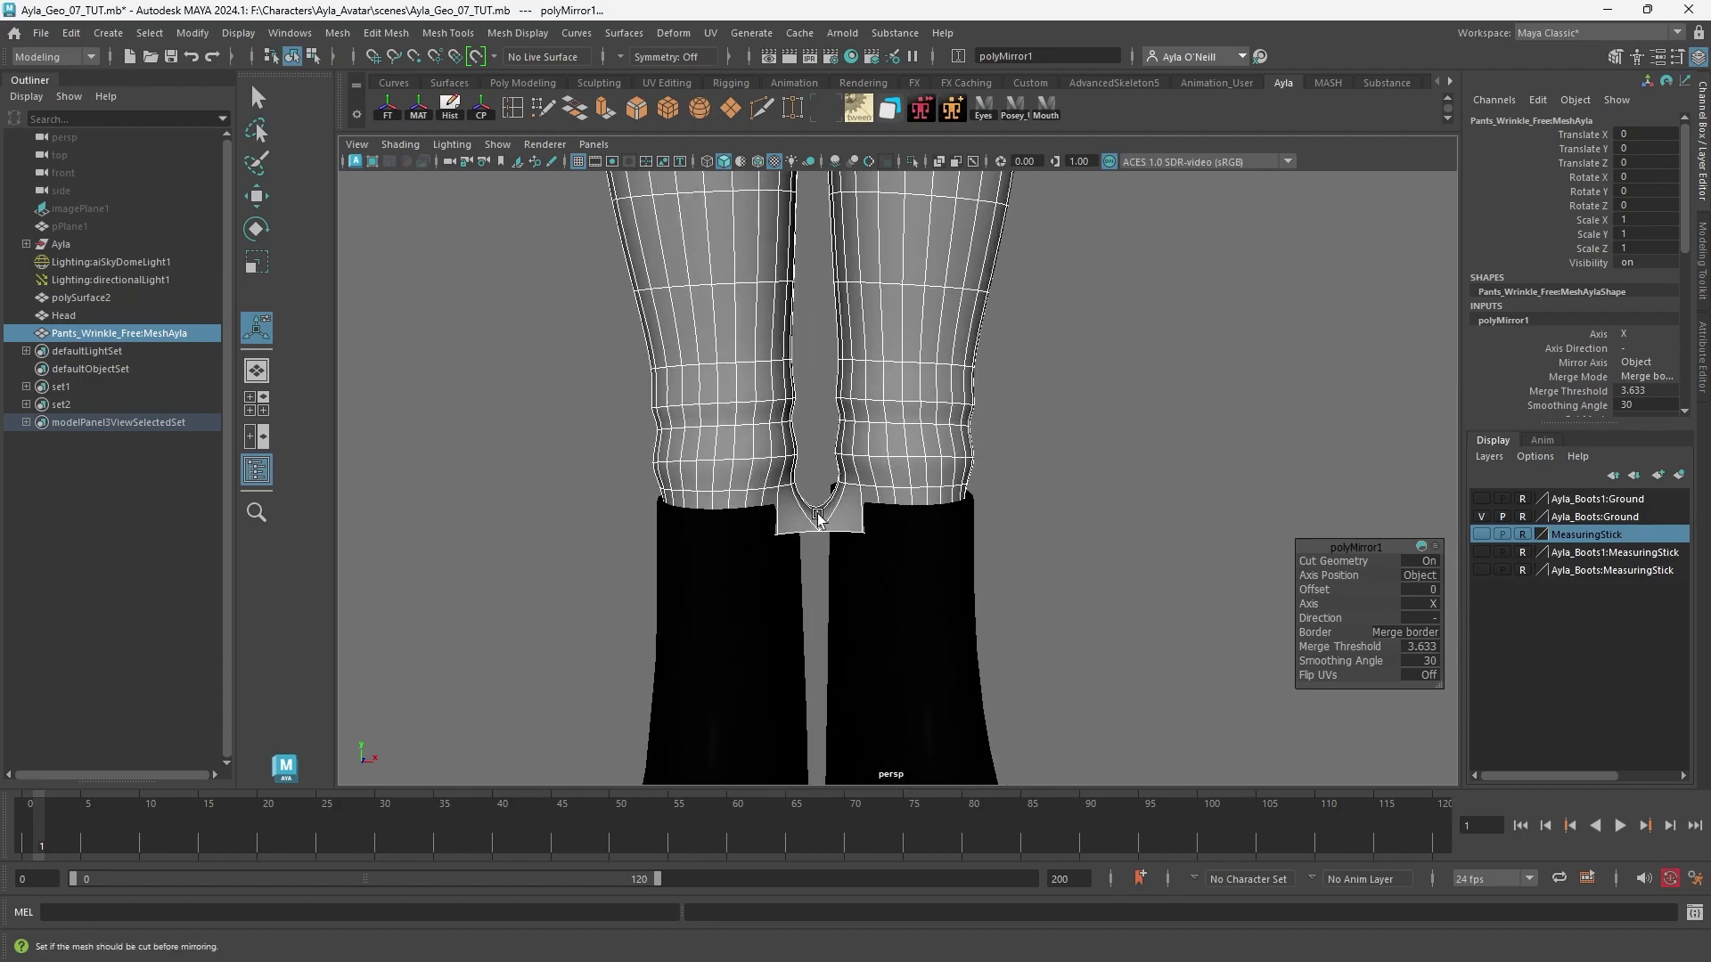
Set the mirror's merge threshold to 2 so the inner trouser hems separate.
click(1433, 646)
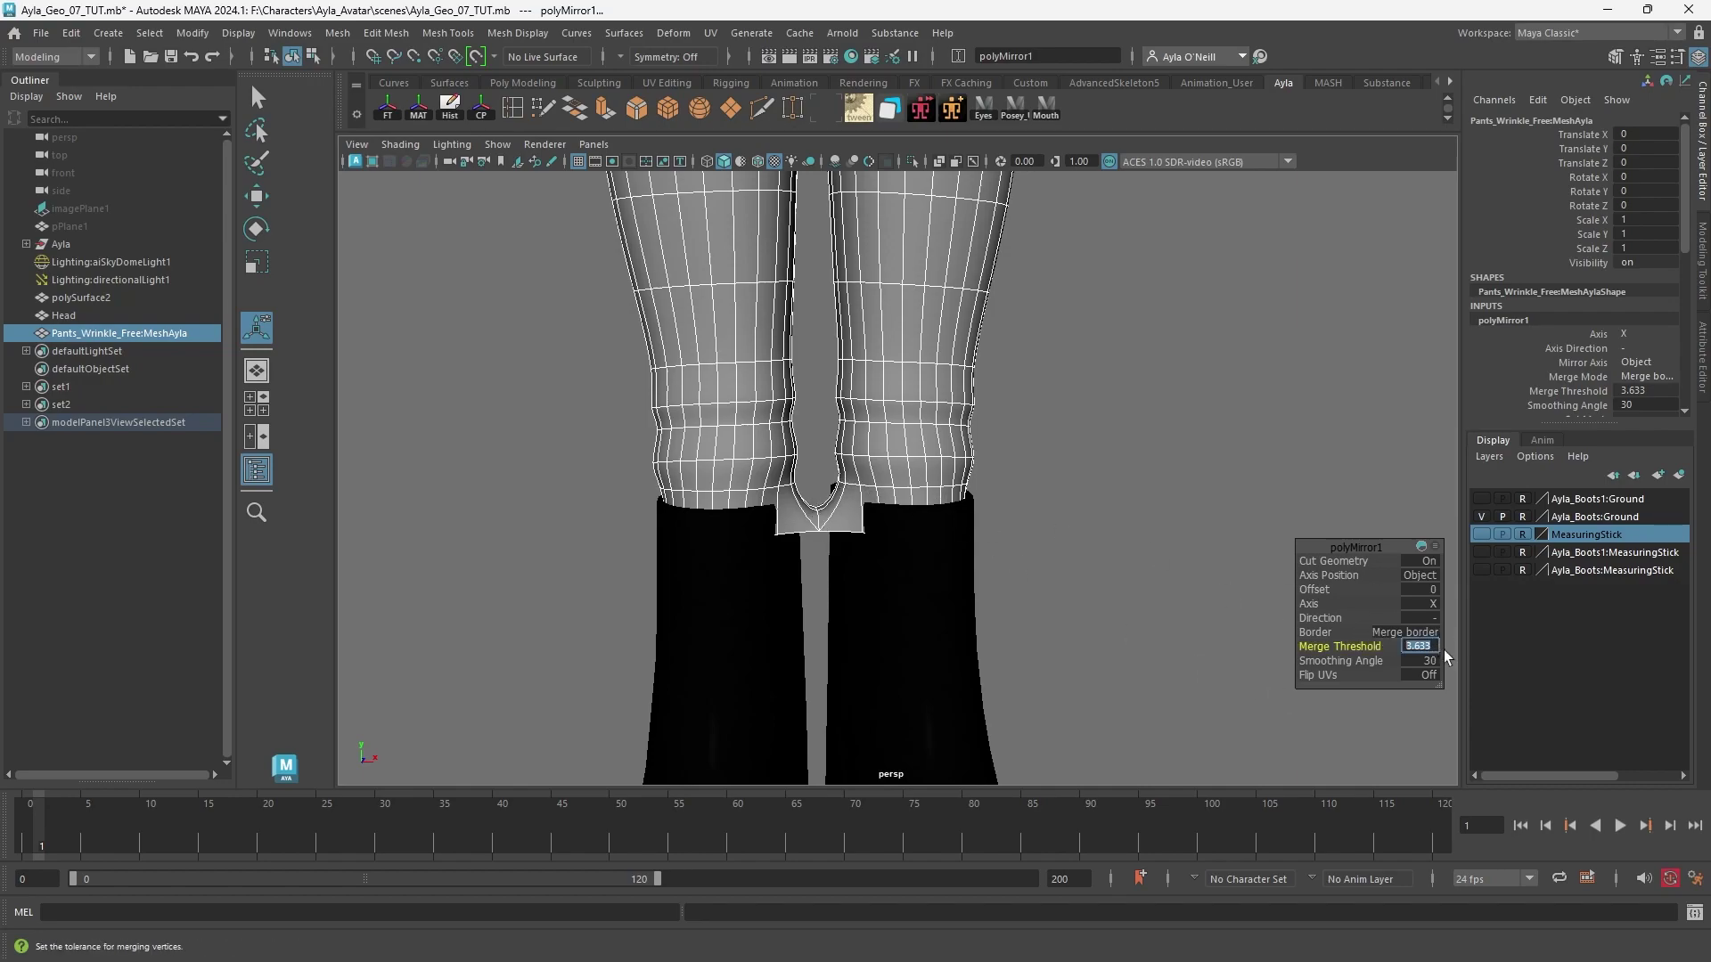
key(Return)
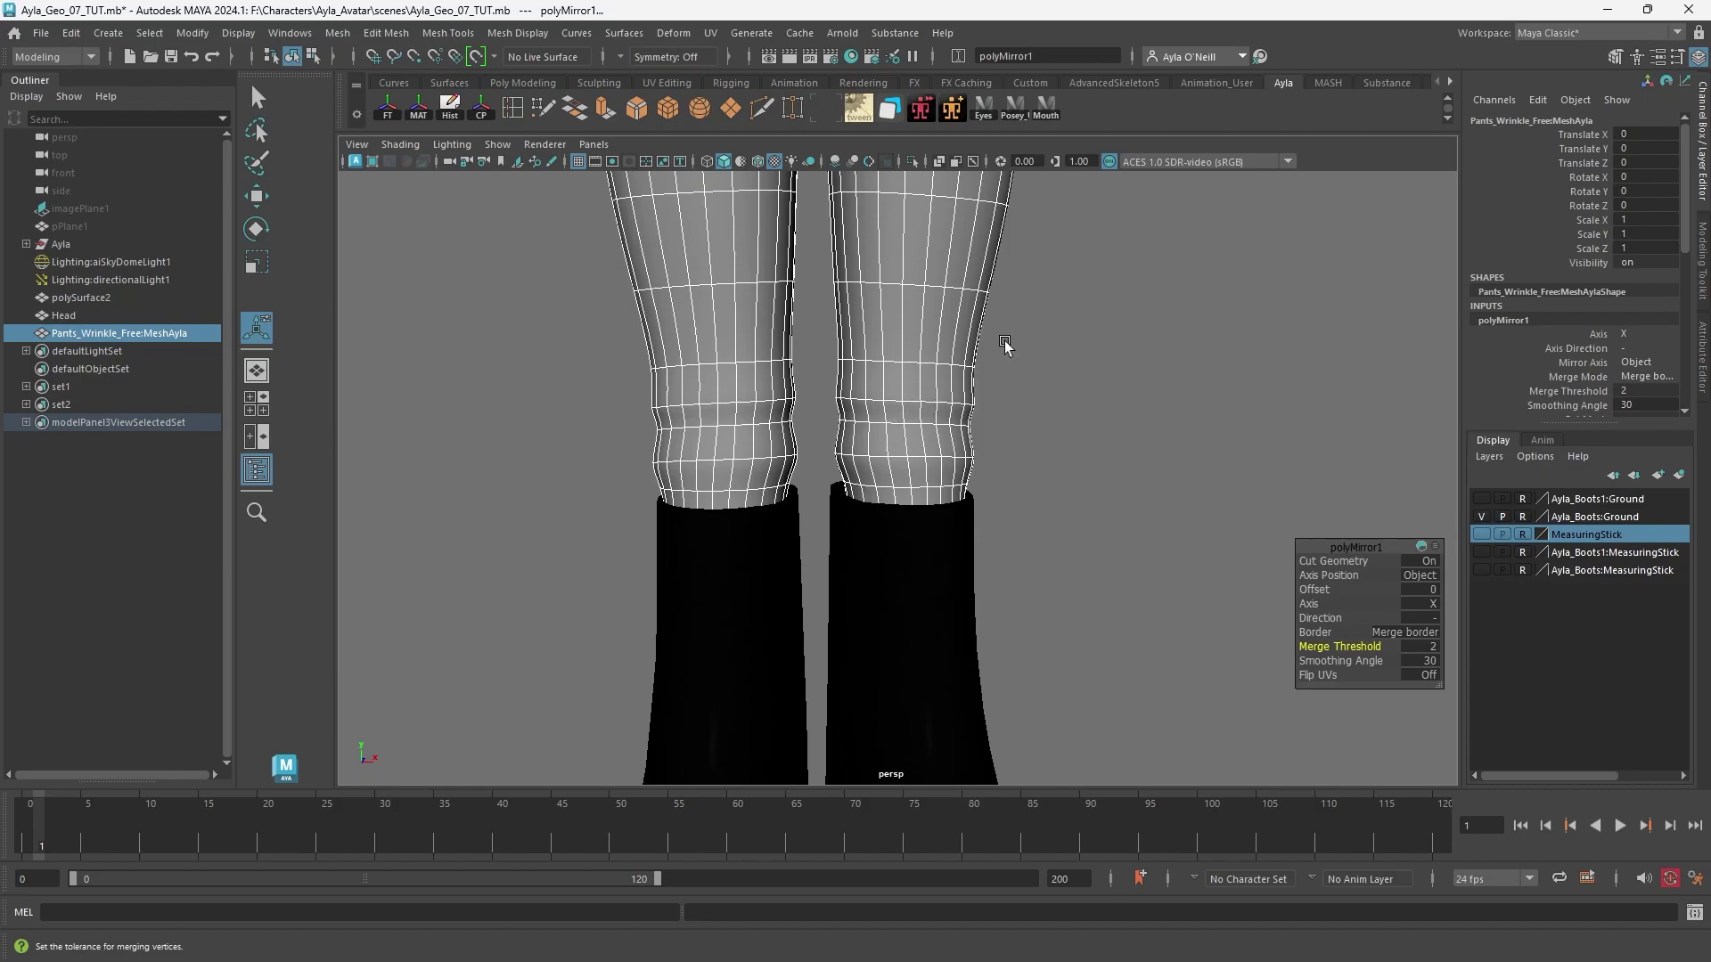
Inspect the mirrored pants from the hems up the inner legs to the crotch and waistband for wrongly merged vertices.
alt+middle_drag(841, 369, 859, 557)
alt+middle_drag(844, 303, 852, 489)
scroll(844, 473, down, 2)
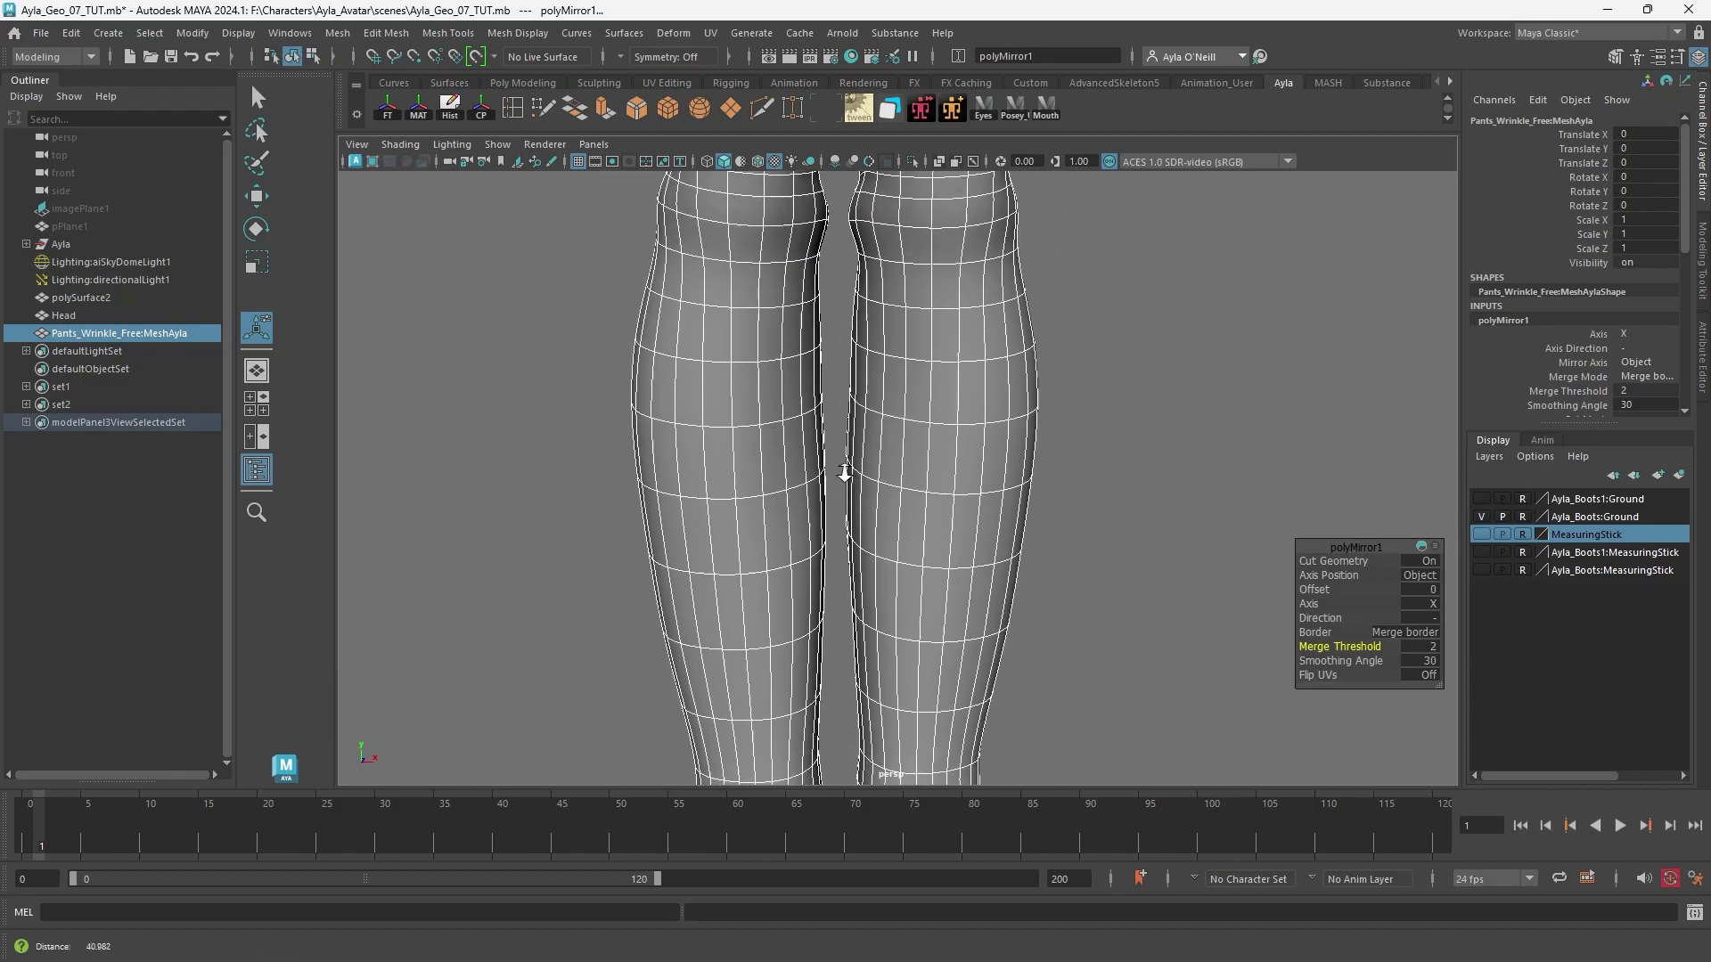
alt+middle_drag(823, 321, 834, 554)
alt+middle_drag(836, 435, 820, 597)
alt+right_drag(821, 596, 742, 419)
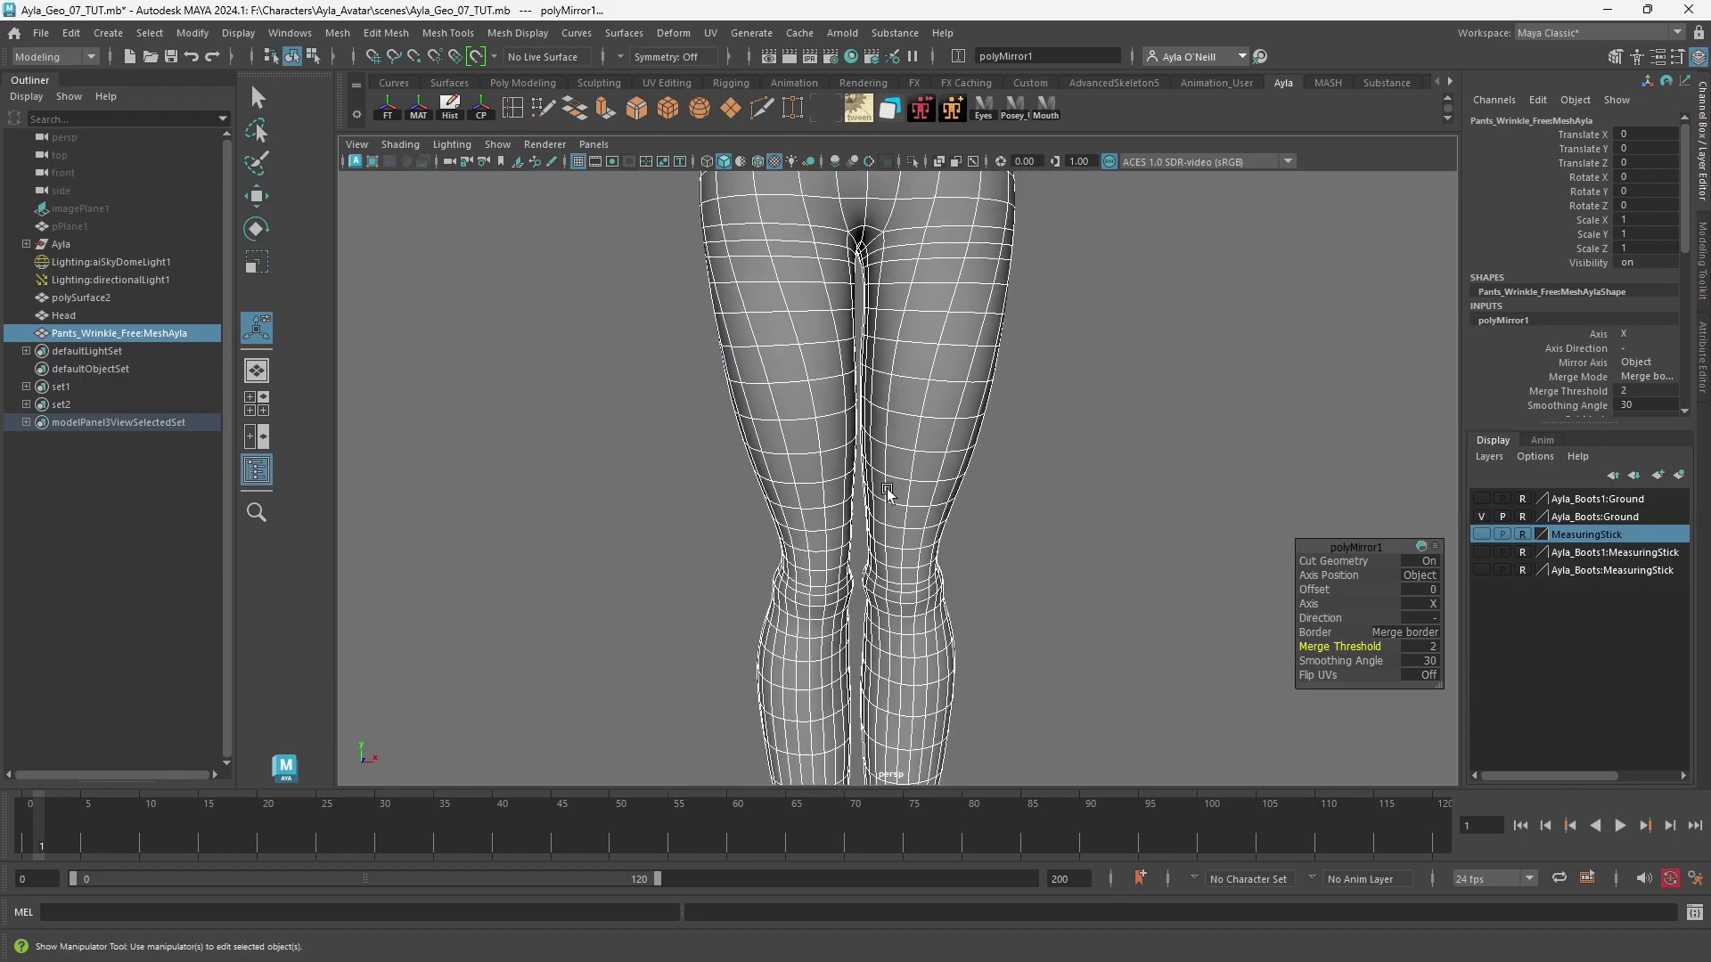
alt+right_drag(894, 489, 792, 322)
scroll(928, 546, down, 4)
alt+drag(928, 546, 1188, 488)
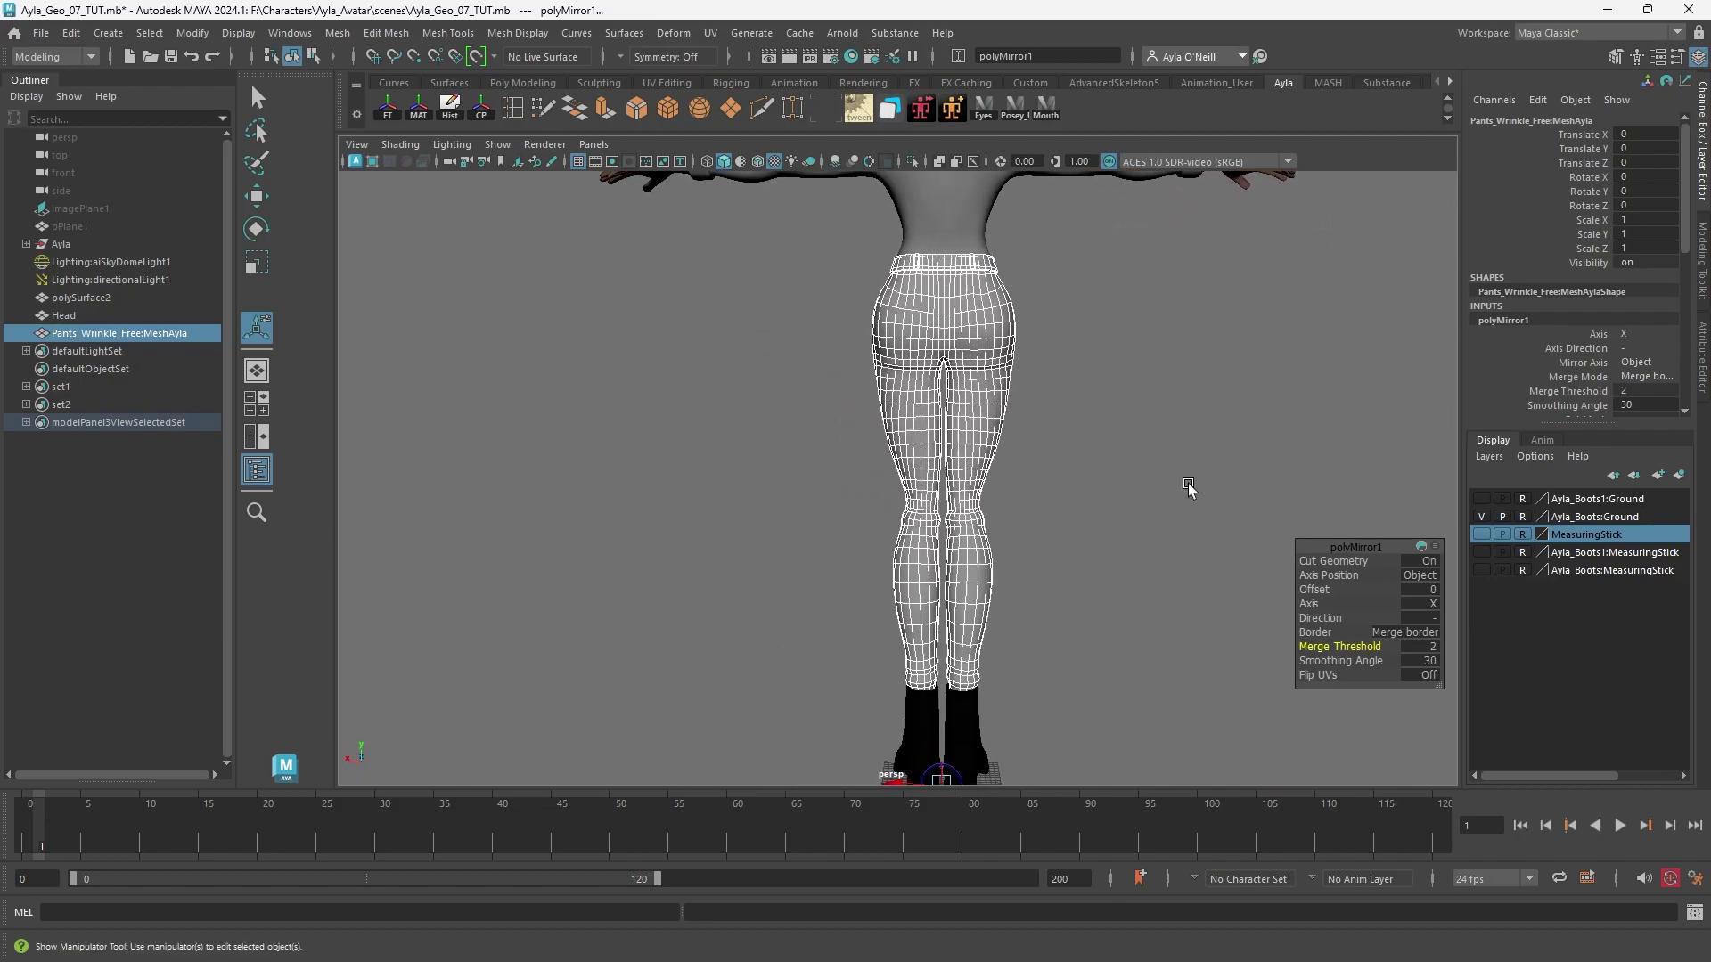
Switch the pants to face selection, turn on Object X symmetry and select faces on the legs to test the mirrored selection.
right_drag(950, 349, 951, 390)
click(976, 409)
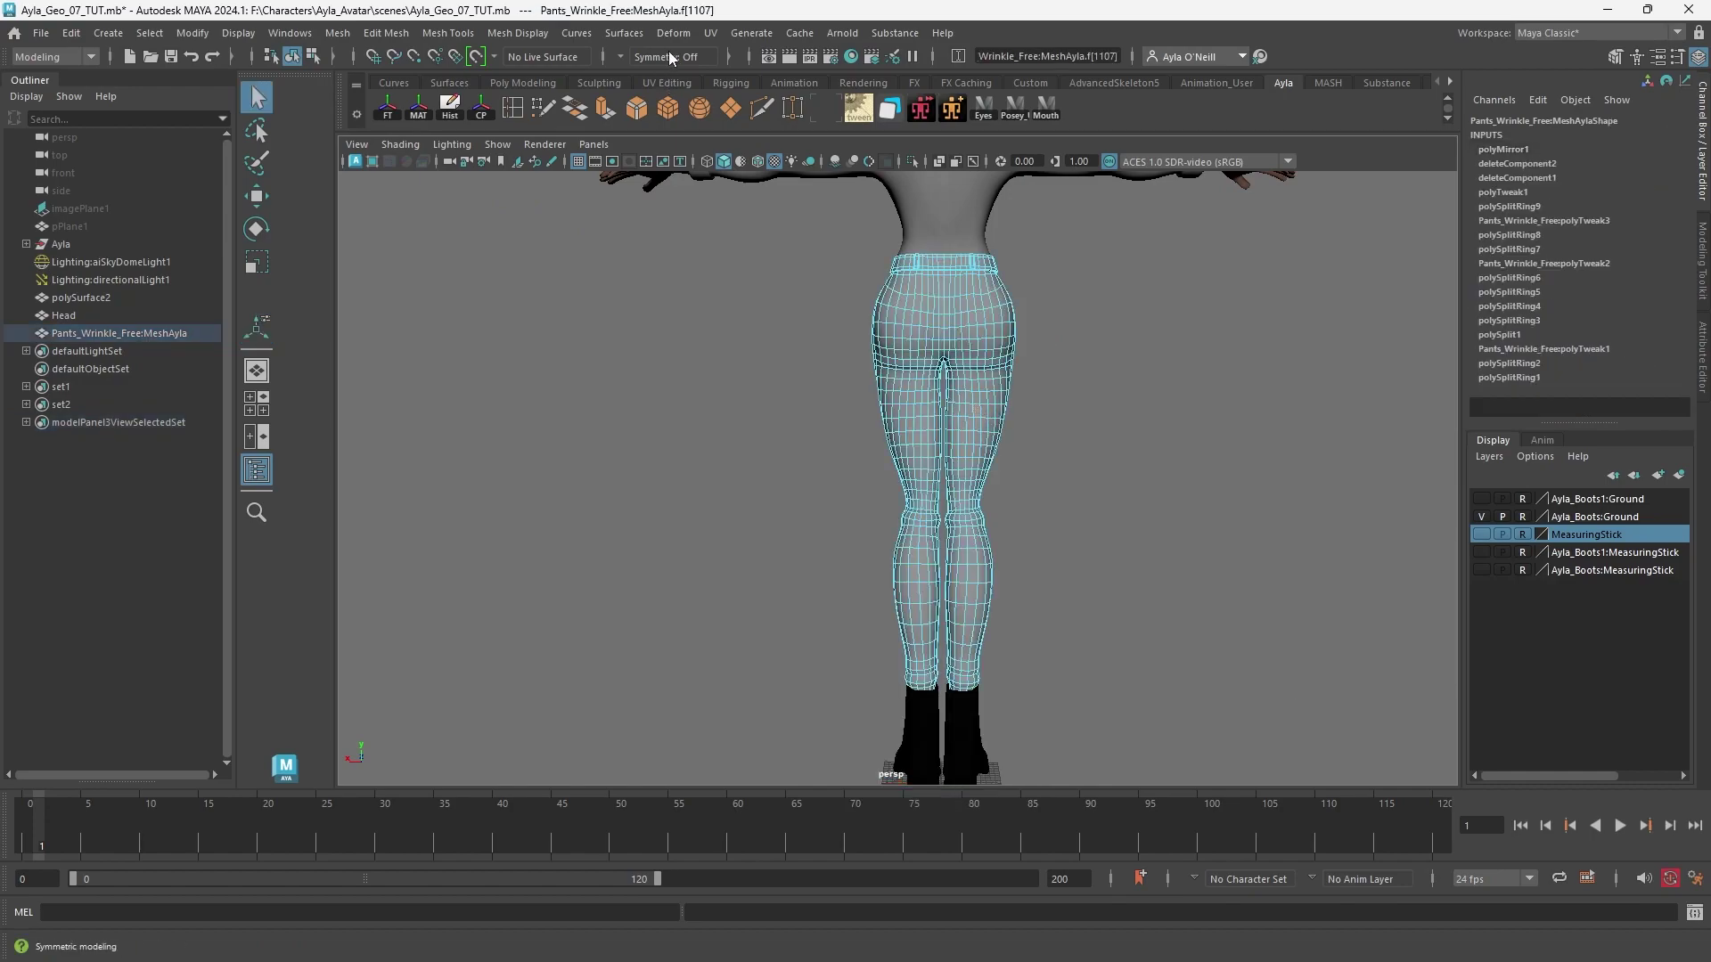
click(629, 55)
click(661, 86)
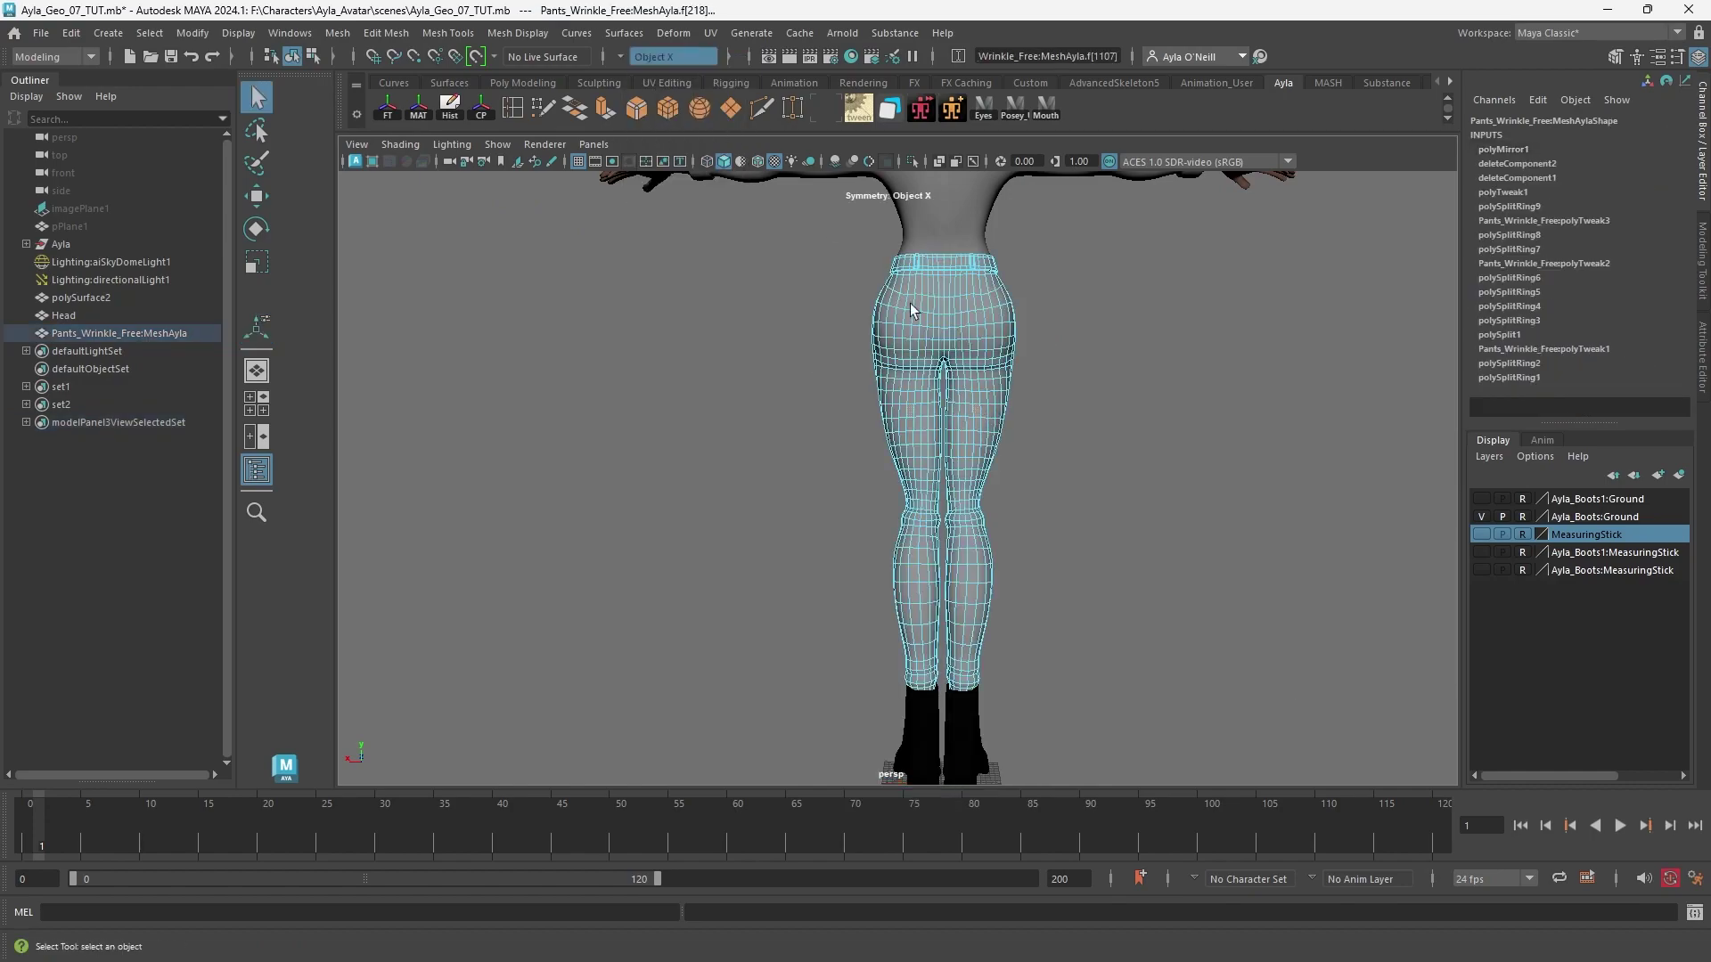
click(880, 341)
alt+drag(1061, 489, 744, 502)
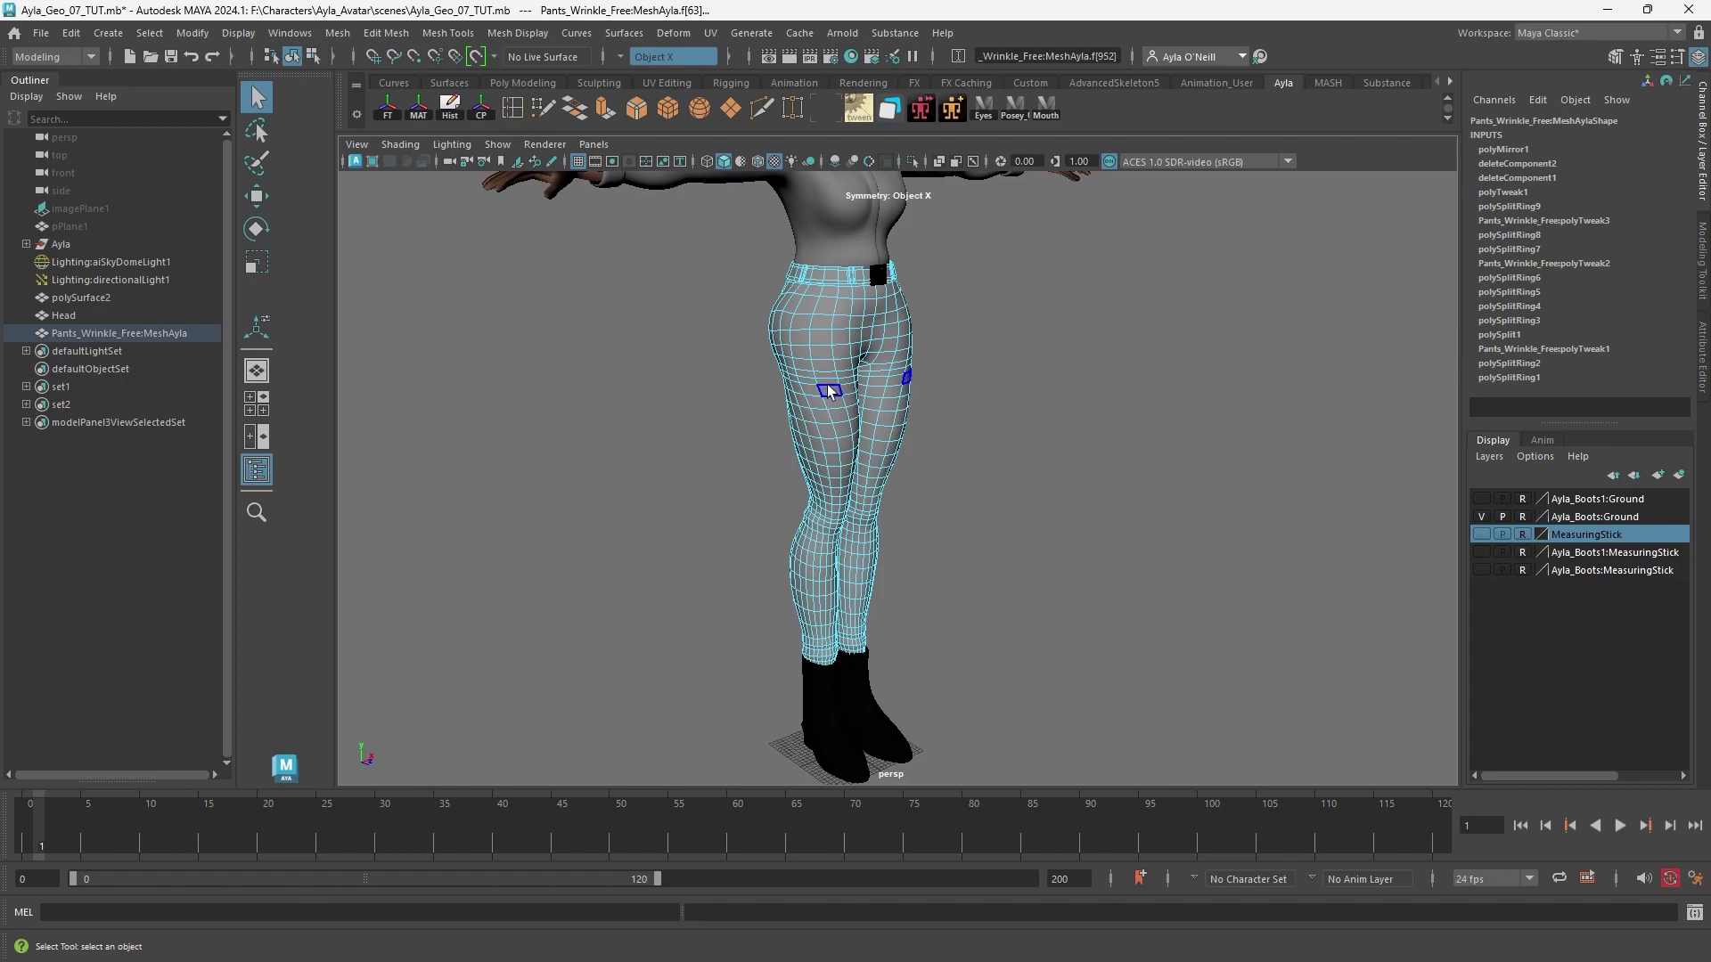
Return the pants to object mode and select the whole mesh to review it on the character.
right_drag(829, 382, 920, 355)
click(958, 474)
scroll(958, 473, down, 2)
alt+drag(958, 474, 864, 454)
click(878, 420)
alt+drag(956, 396, 909, 339)
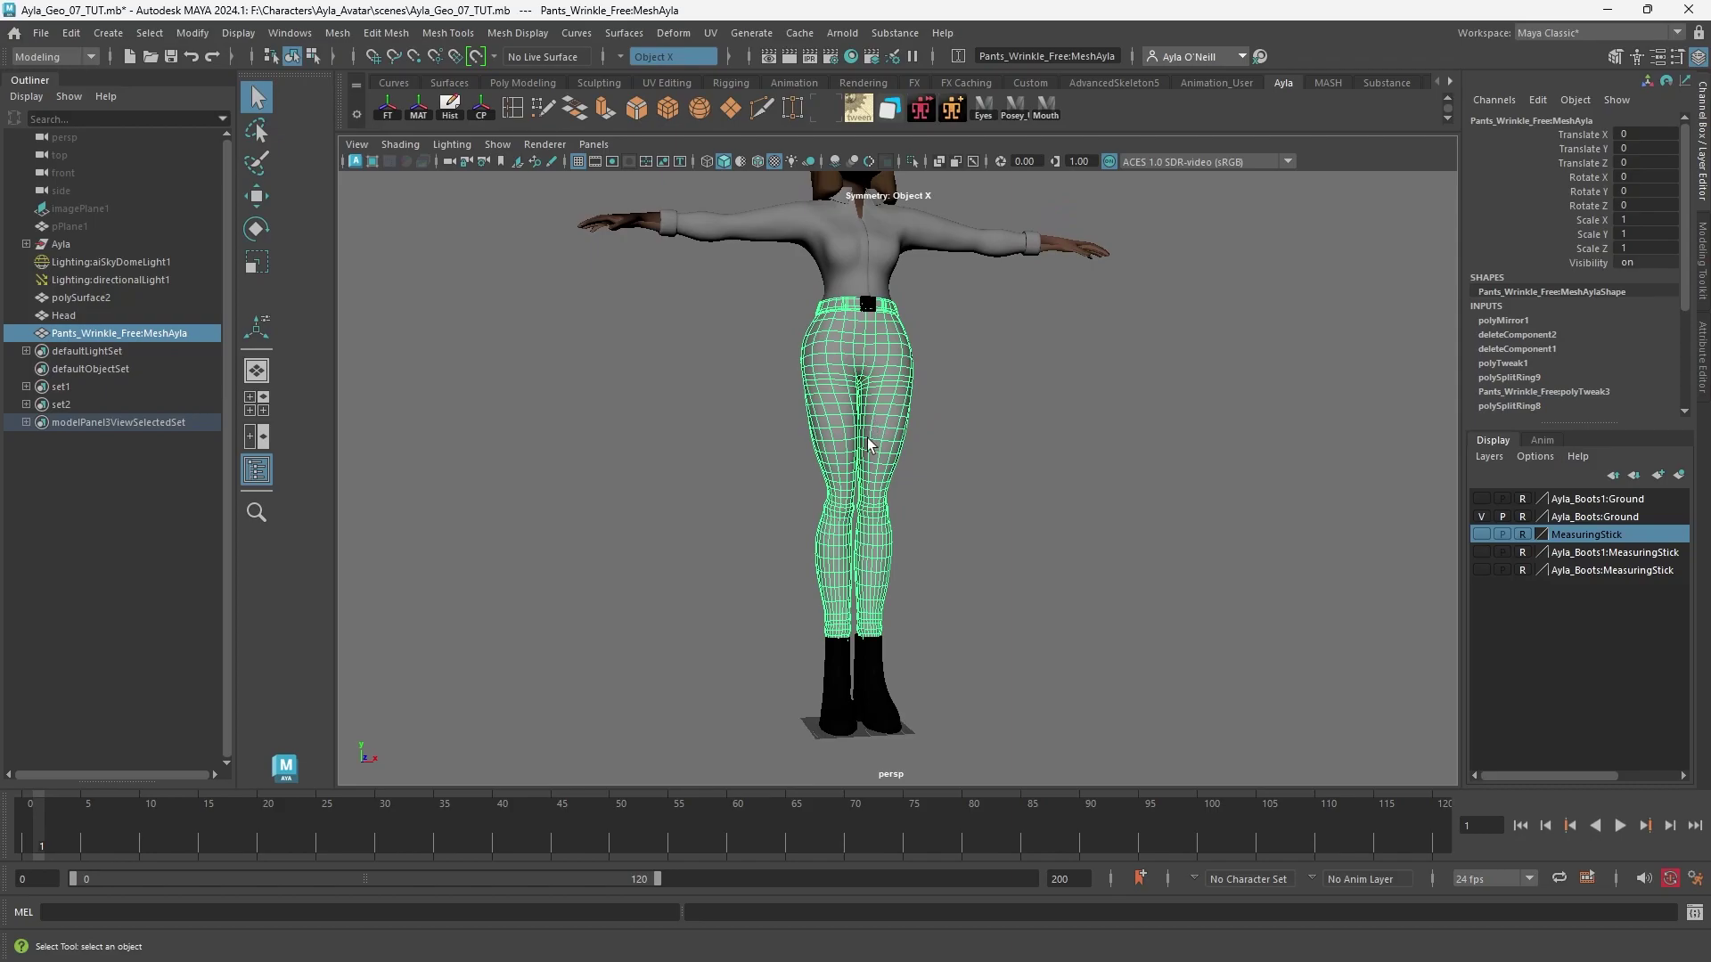